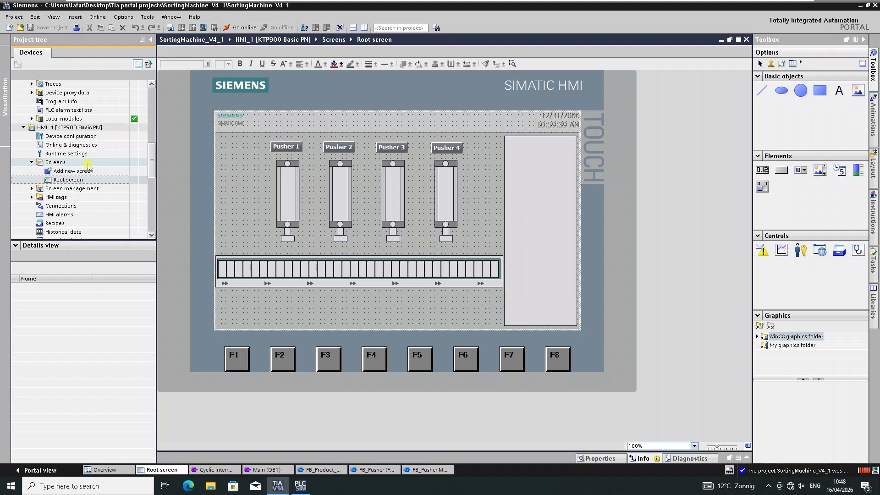
Select the PLC_1 device in the project tree and disconnect it by going offline.
click(87, 163)
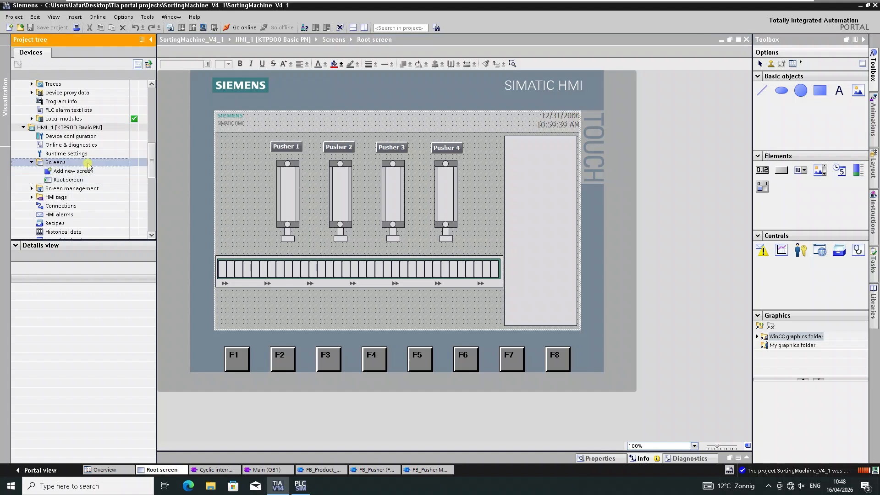
scroll(83, 137, up, 10)
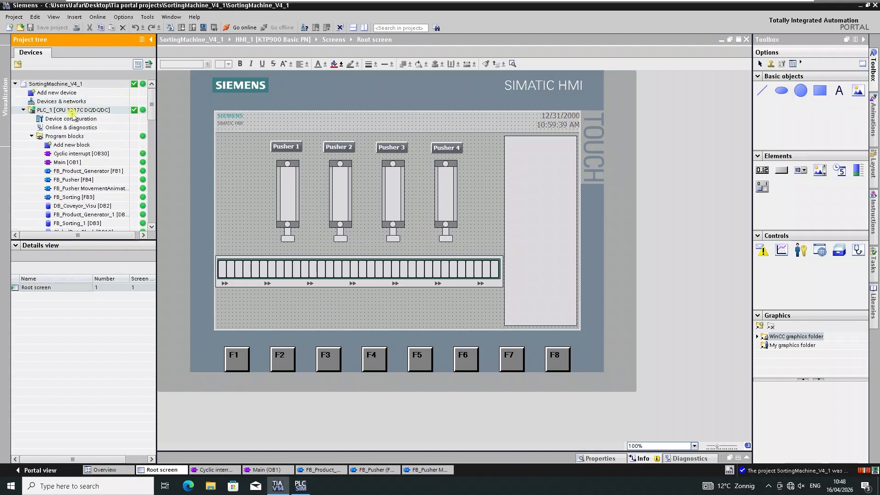
click(71, 111)
click(282, 28)
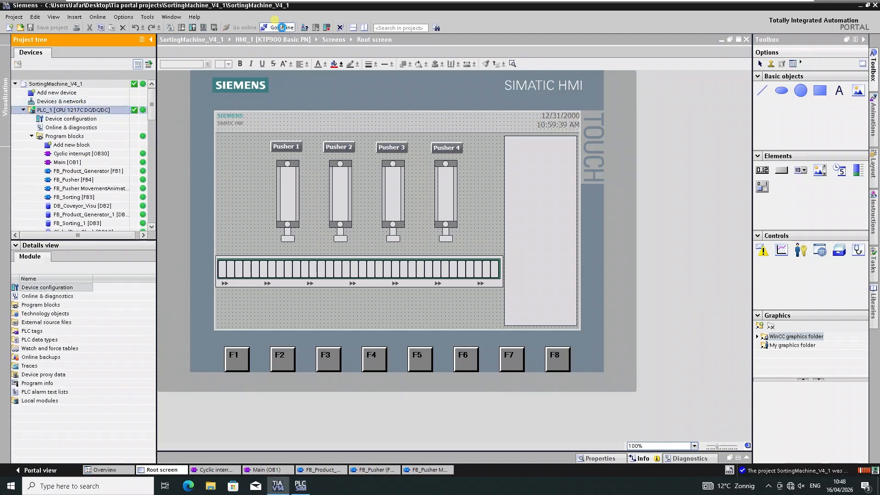
click(71, 145)
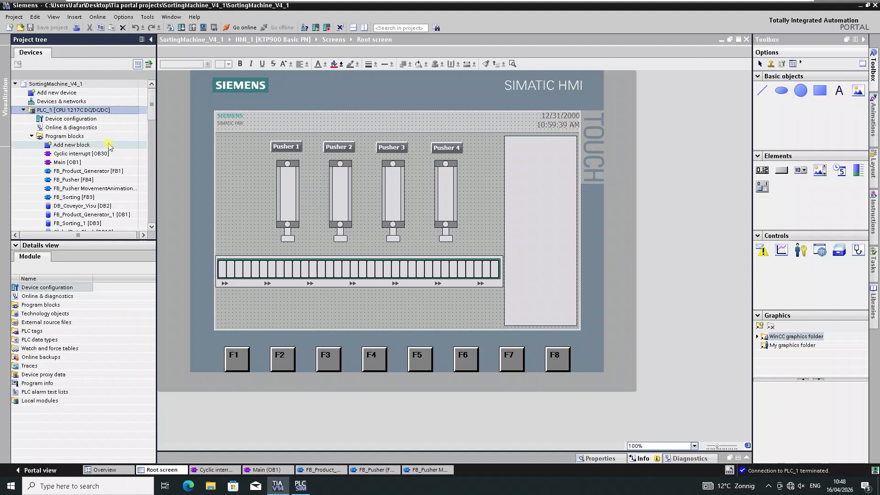
scroll(113, 186, down, 1)
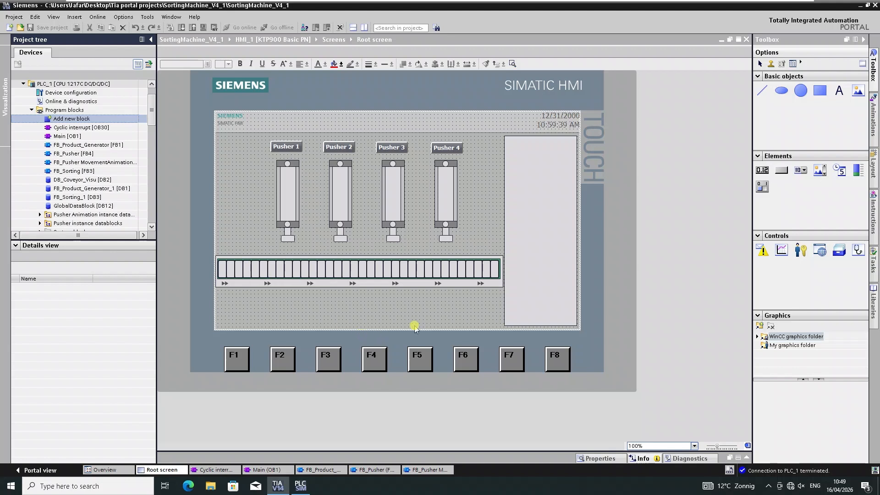
Select the first conveyor slot rectangle and add an Appearance animation for dynamic colors and flashing.
click(599, 459)
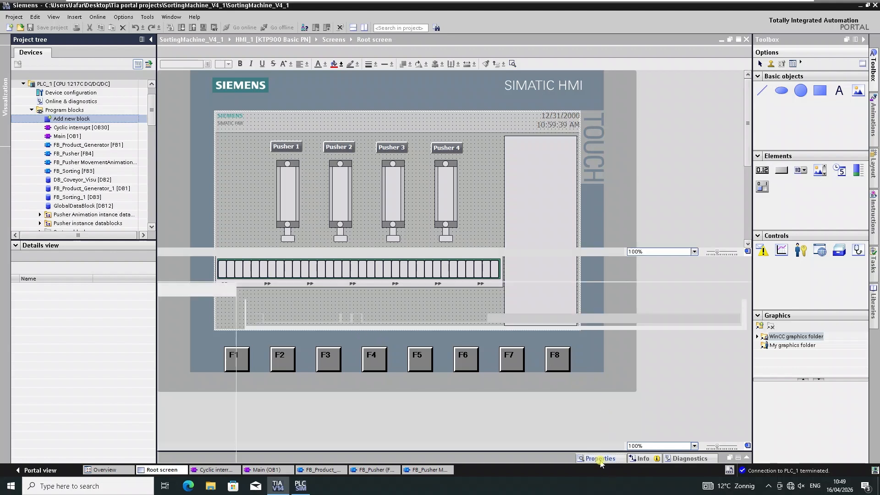
scroll(307, 183, down, 4)
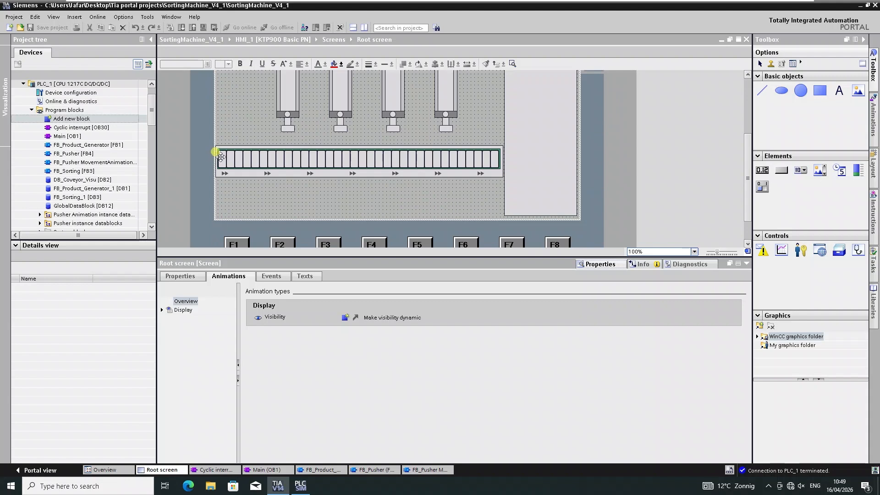
click(221, 156)
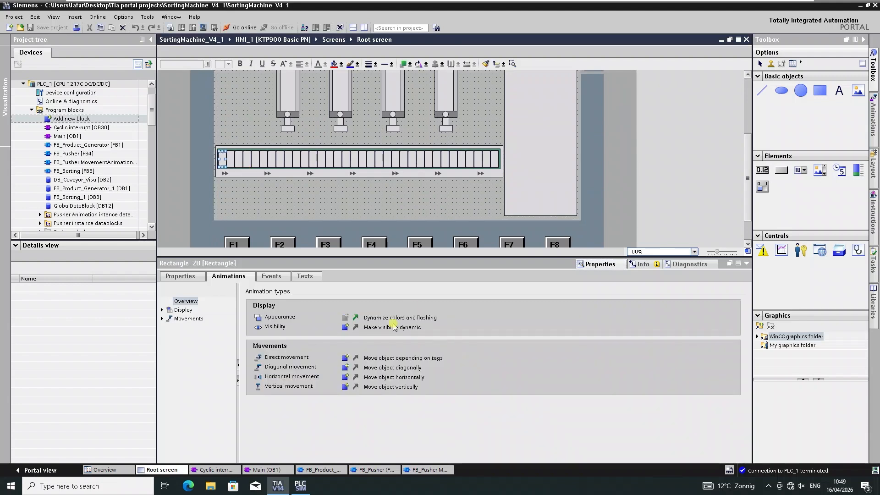
click(356, 318)
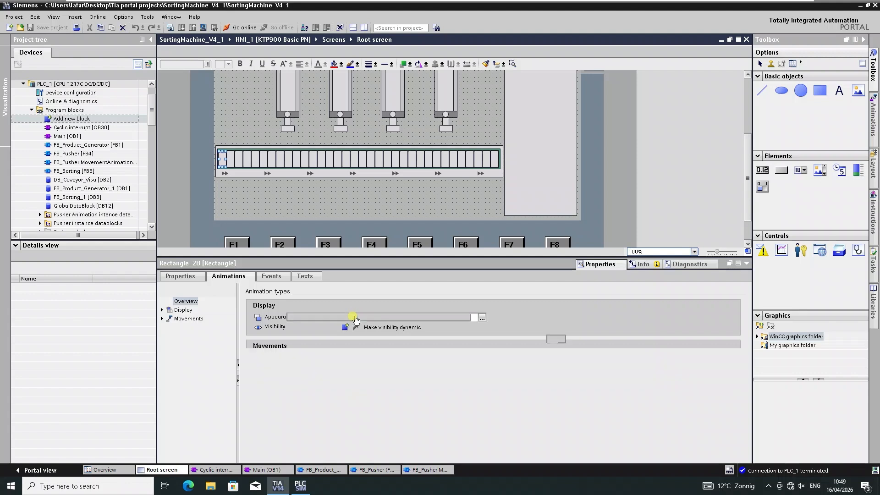
Browse the Products array of DB_Coveyor_Visu in the tag selection and in the block's details.
click(481, 317)
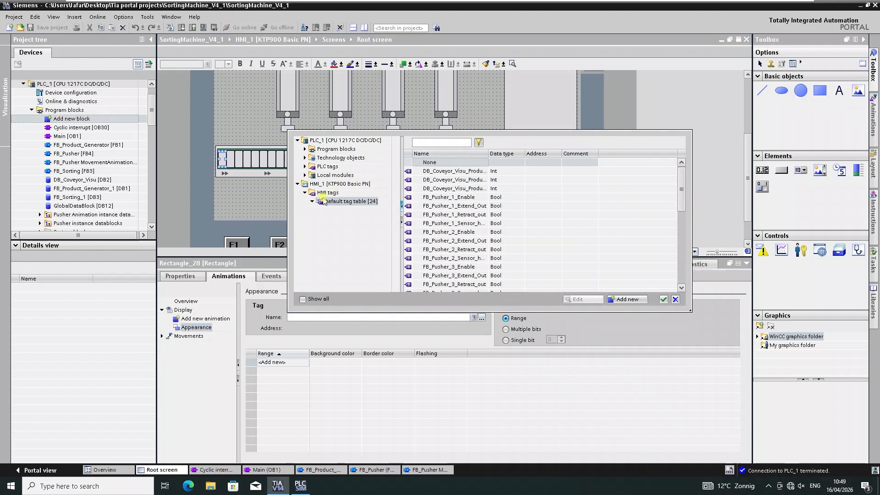
click(305, 149)
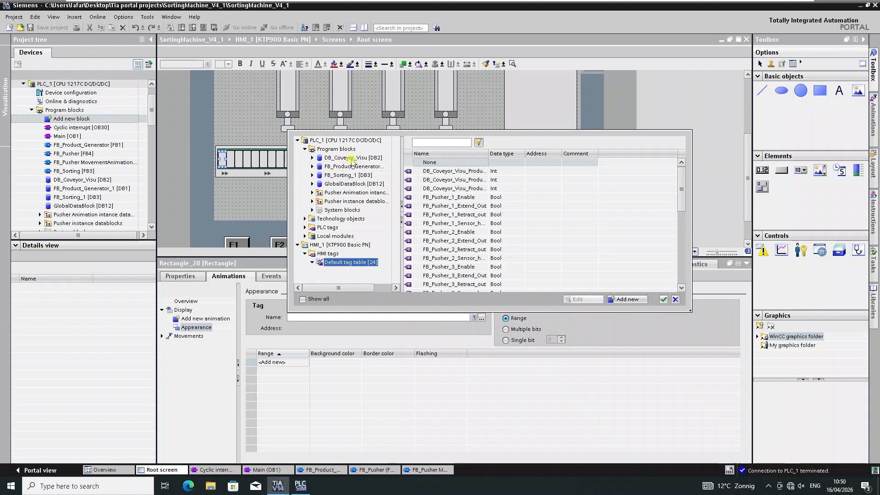
click(351, 159)
click(312, 158)
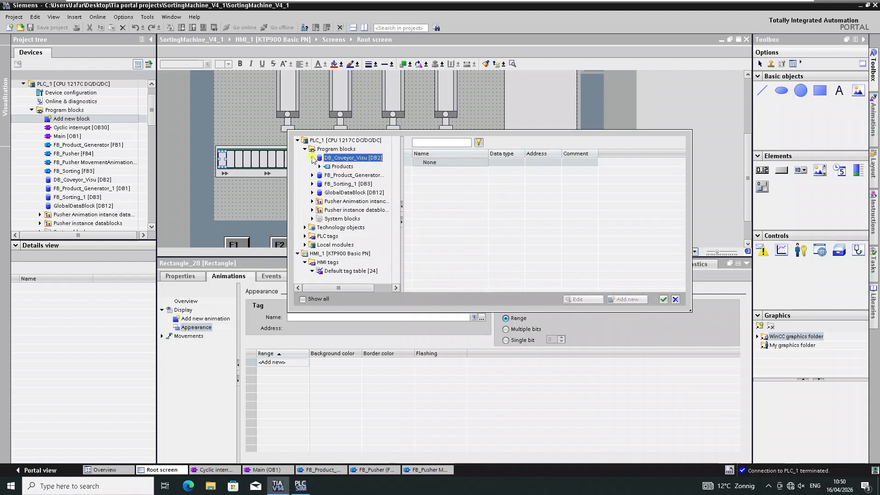
click(319, 167)
scroll(349, 220, down, 5)
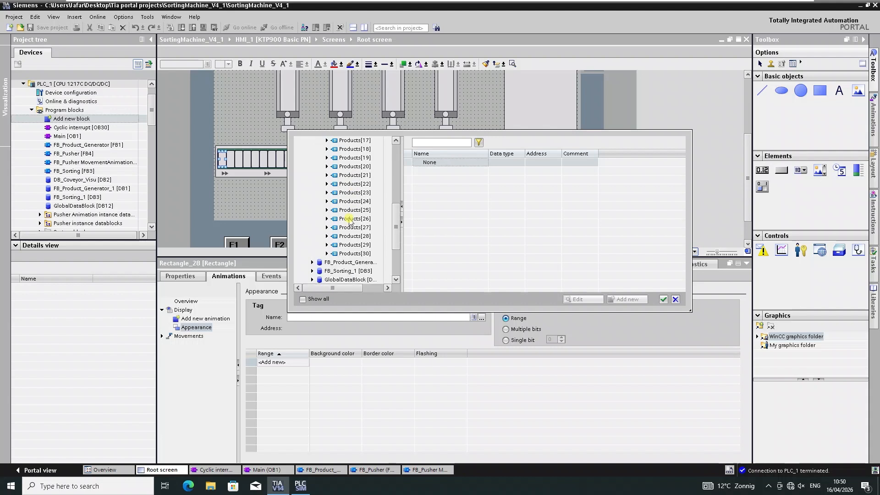
scroll(349, 220, up, 3)
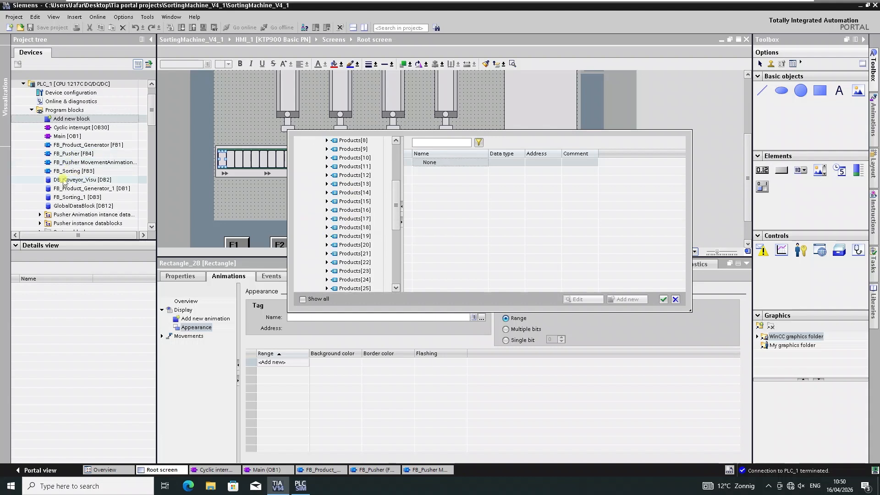
click(55, 184)
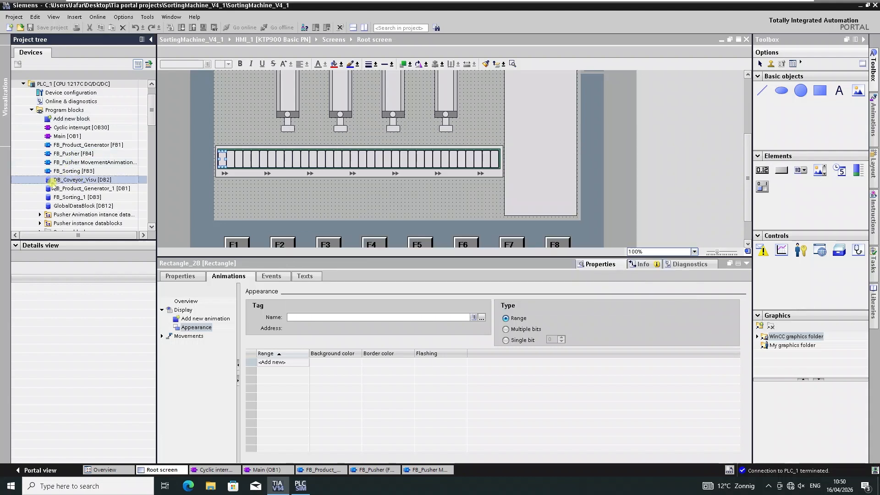
click(24, 288)
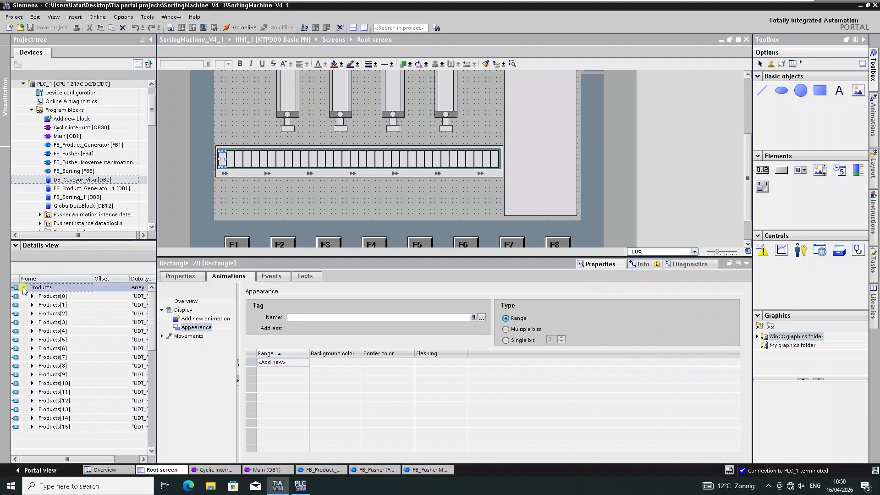
scroll(85, 367, down, 7)
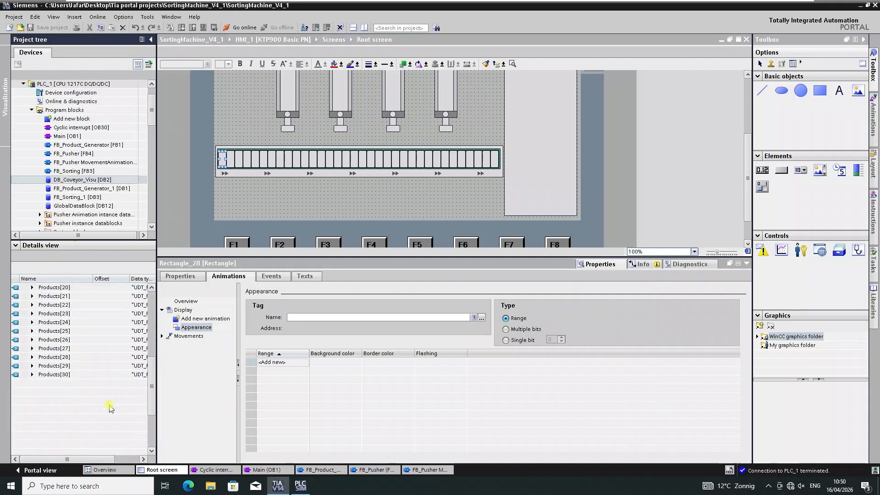
Set the appearance animation's tag to DB_Coveyor_Visu Products[1].Type.
click(482, 318)
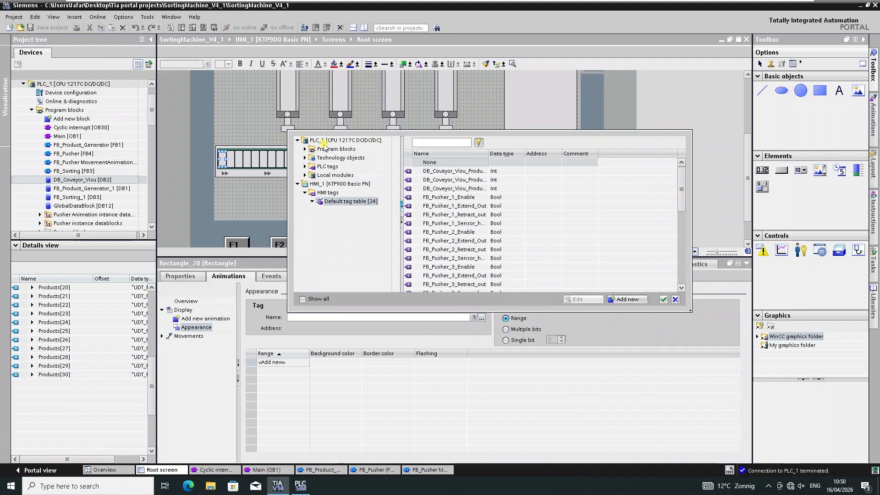
click(305, 149)
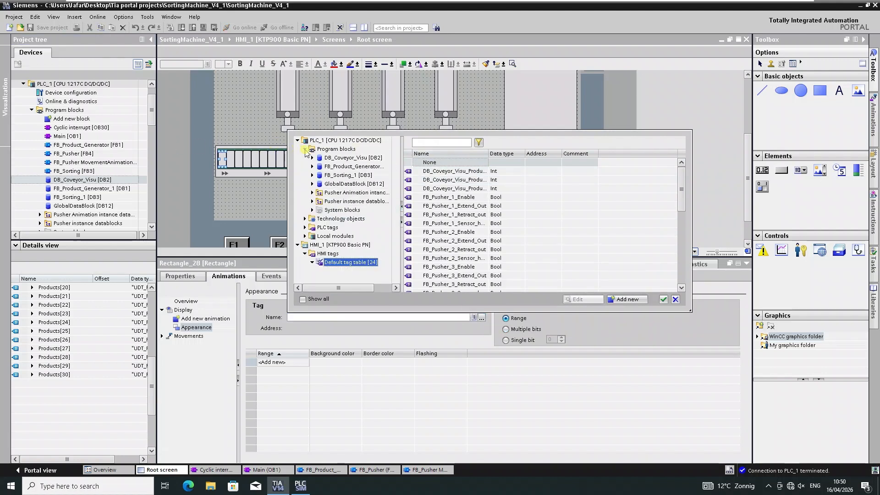
click(345, 158)
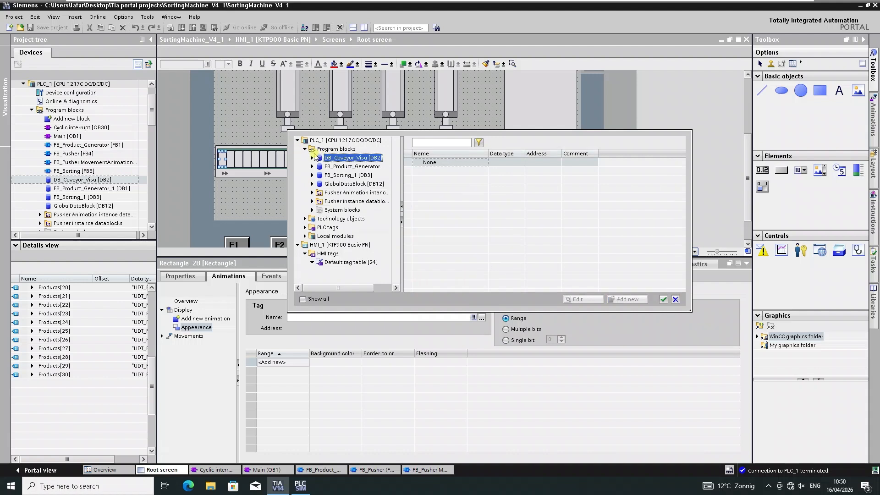
click(312, 158)
click(325, 168)
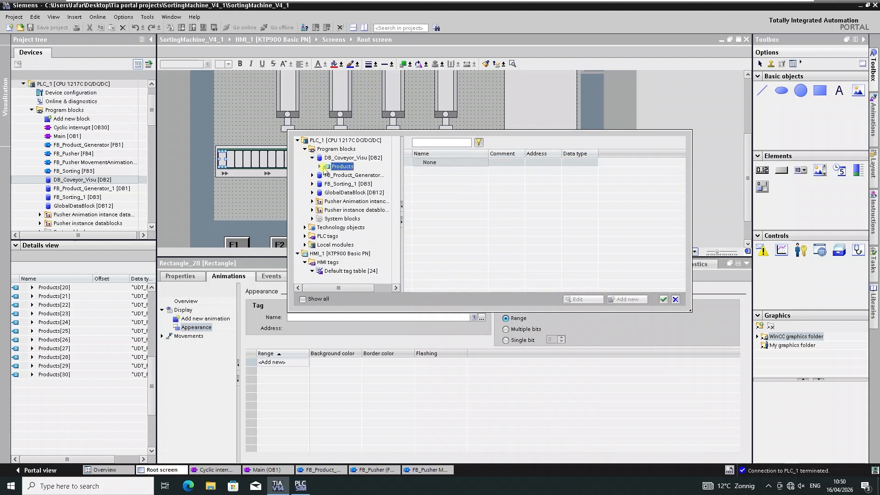
click(320, 167)
click(352, 150)
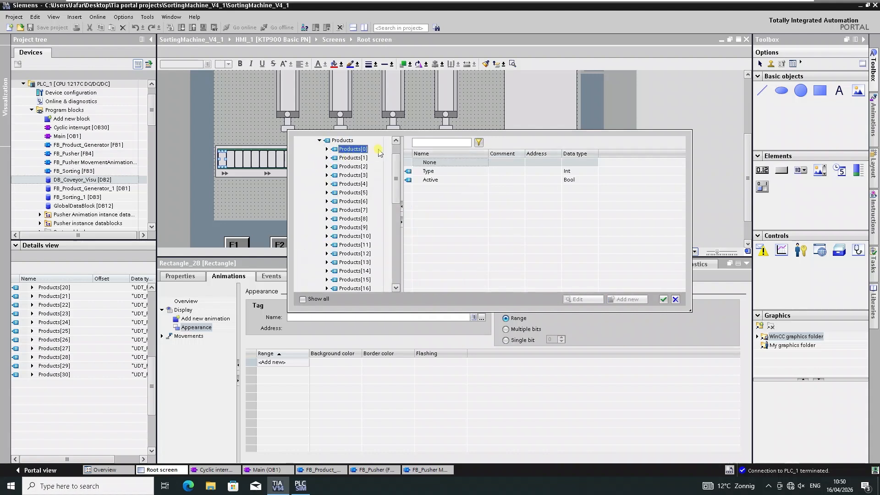
click(432, 171)
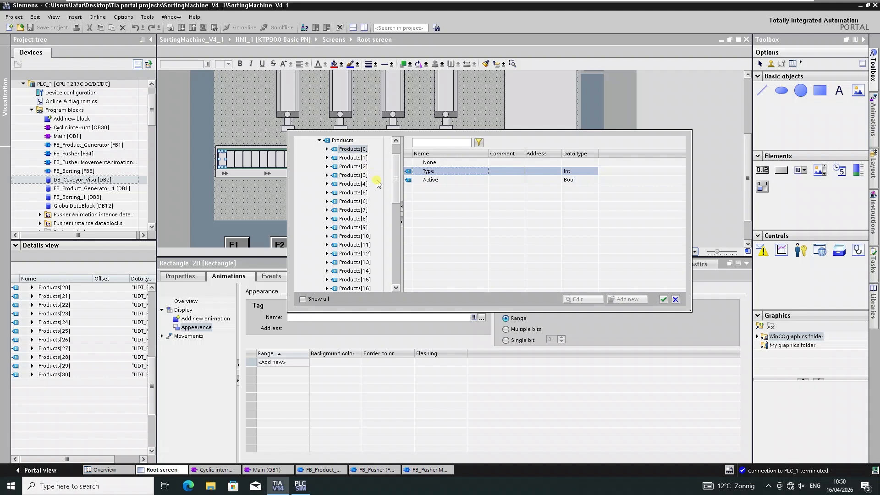
click(361, 158)
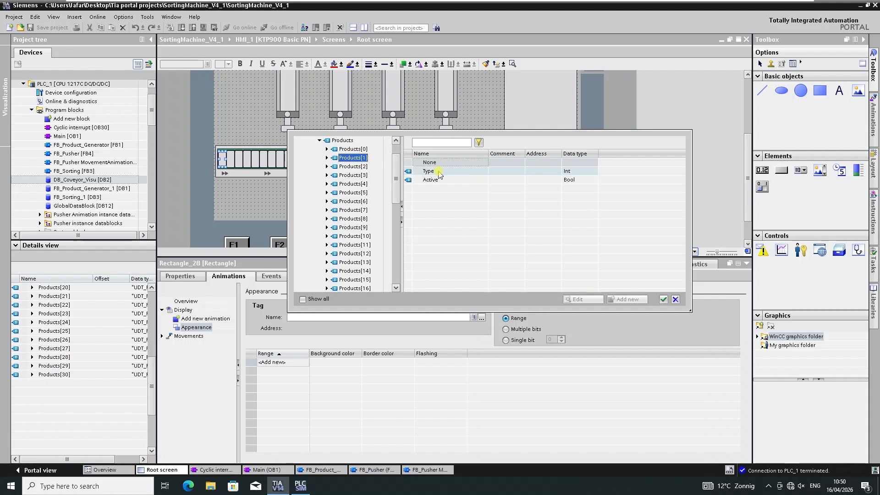
click(443, 171)
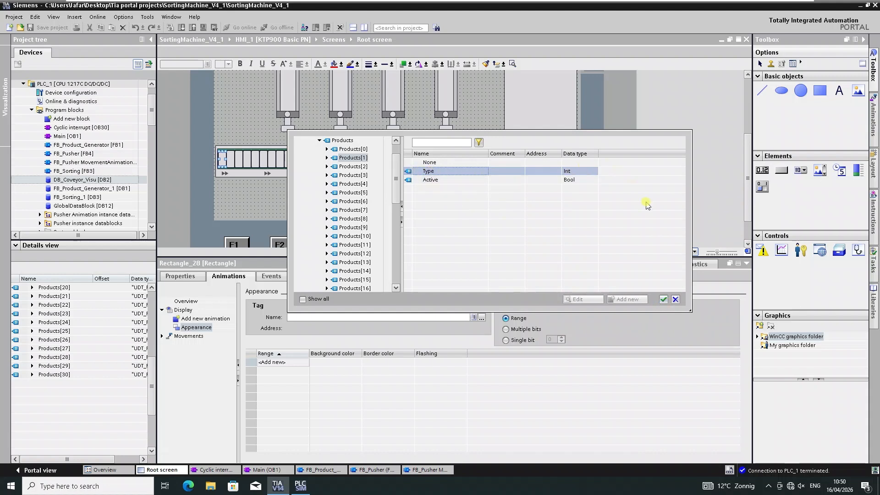
click(664, 299)
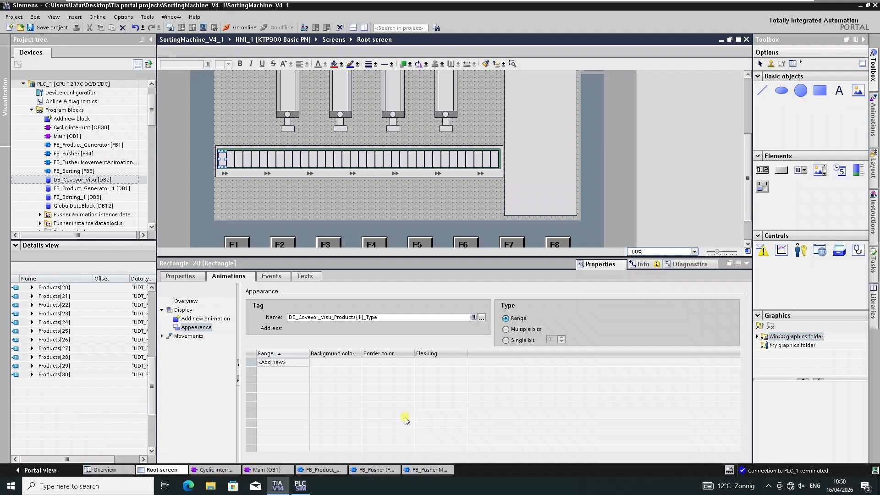
Add an appearance range of 1 with a dark red background color 132, 0, 0.
click(297, 363)
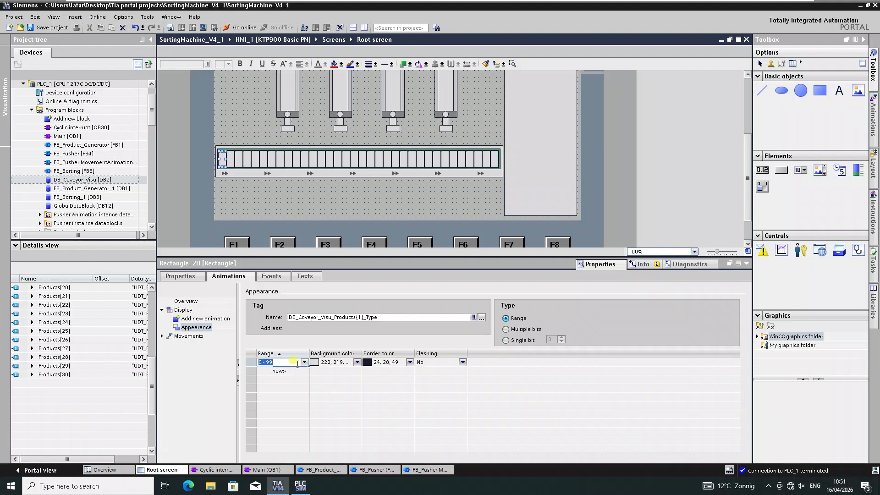
text(1)
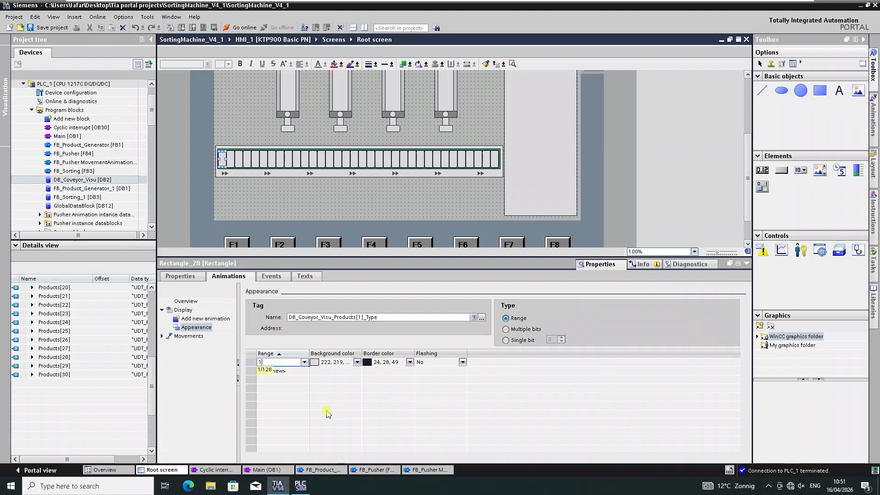
click(359, 364)
click(359, 362)
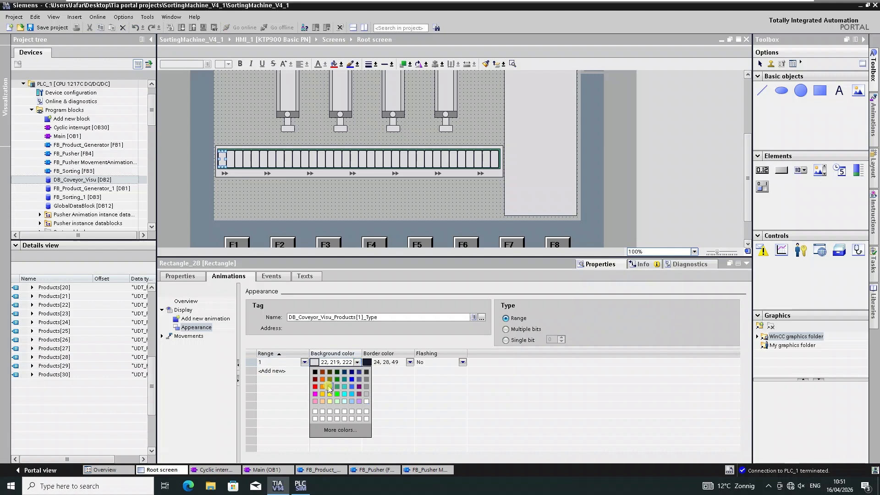
click(316, 381)
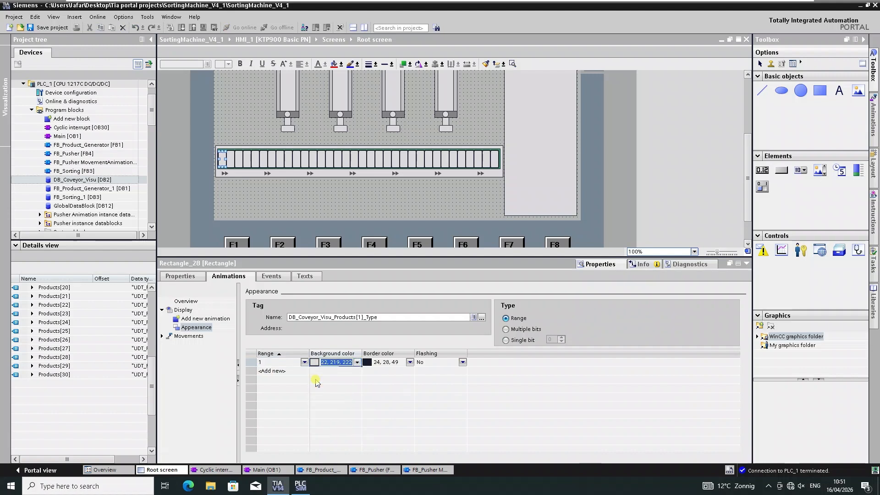
Set the border color of range 1 to 255, 0, 0.
click(412, 365)
click(412, 365)
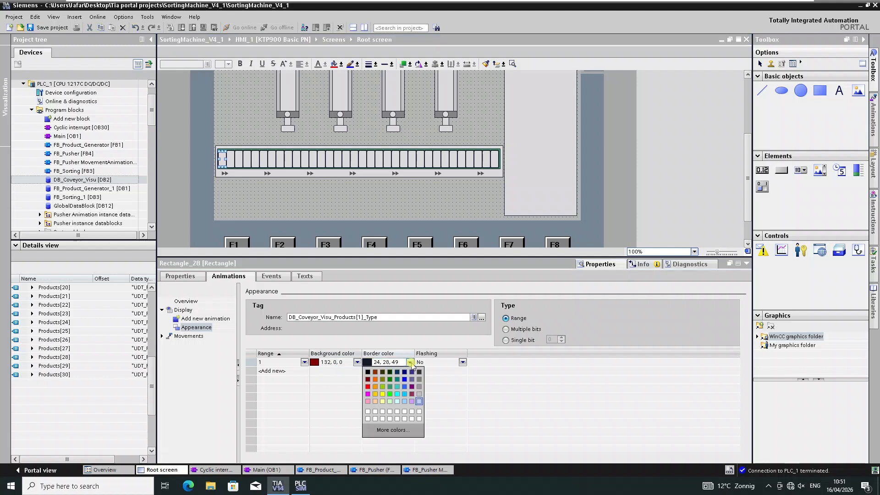
click(367, 390)
text(255, 0, 0)
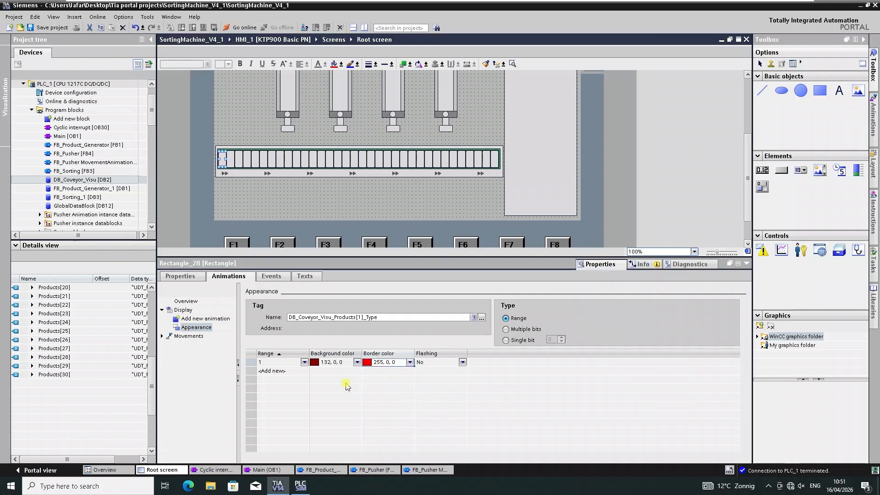
Add a second appearance range of 2 and pick its background color from the palette.
click(273, 371)
click(273, 372)
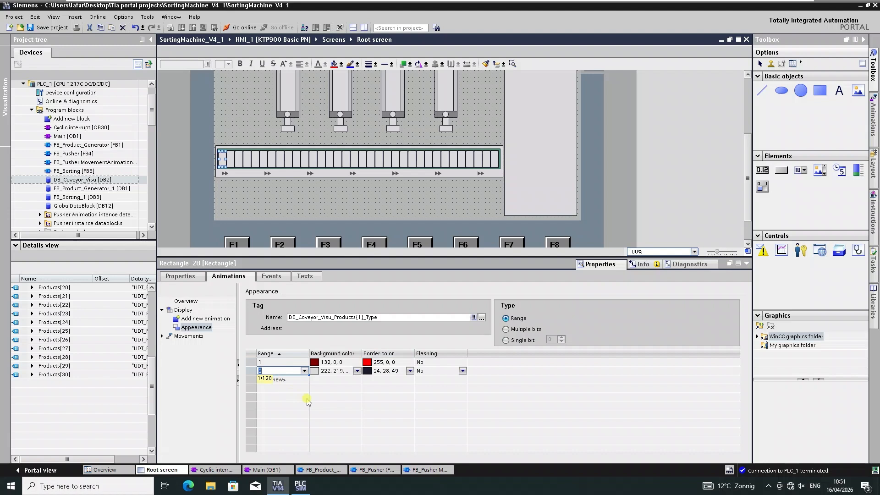
click(359, 372)
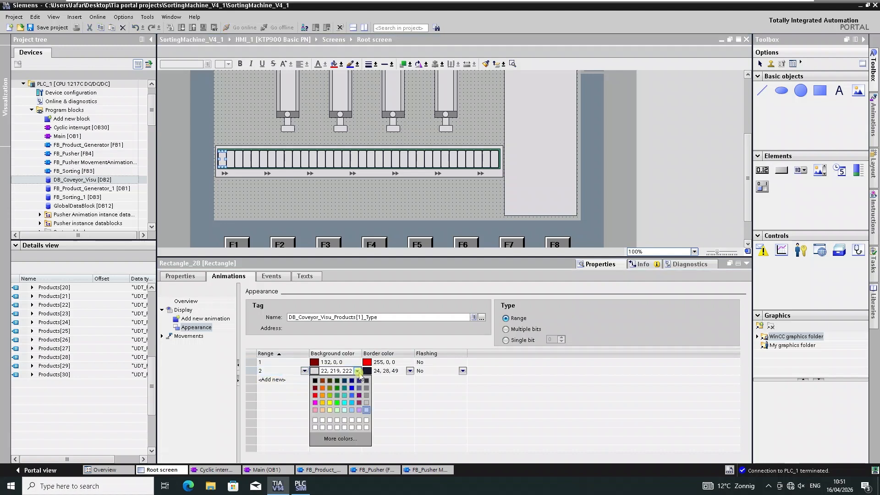
click(324, 390)
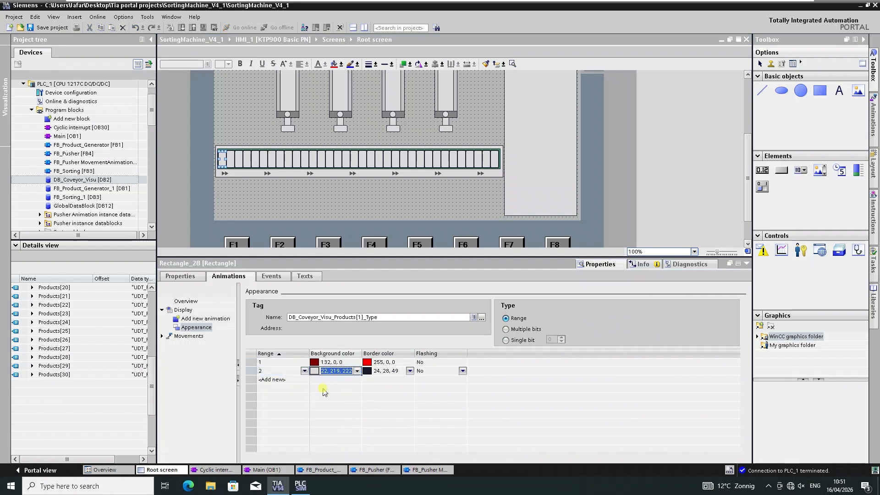
Set the border color of range 2 to 255, 154, 0.
click(410, 371)
click(410, 372)
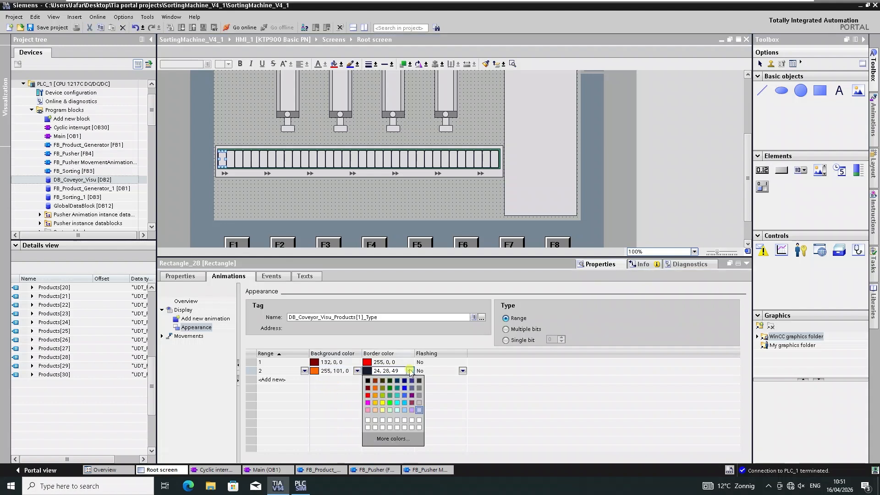
click(375, 397)
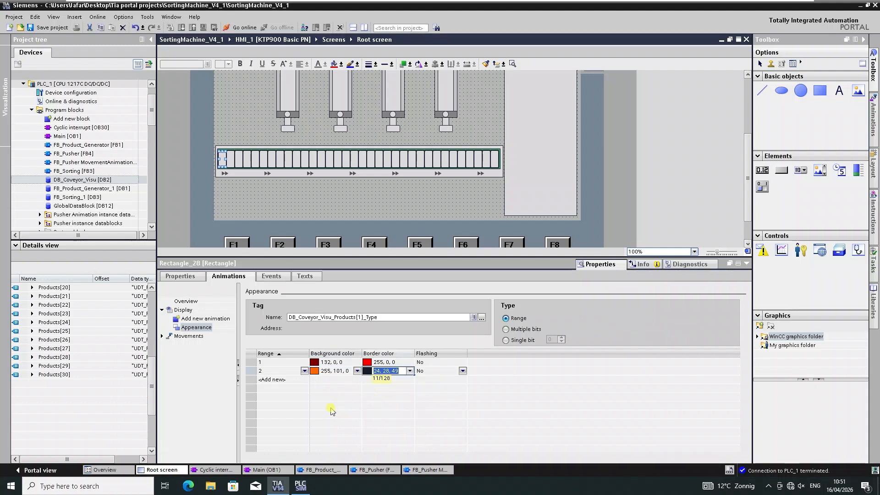
Add appearance range 3 with background color 132, 130, 0 and border color 156, 207, 0.
click(281, 380)
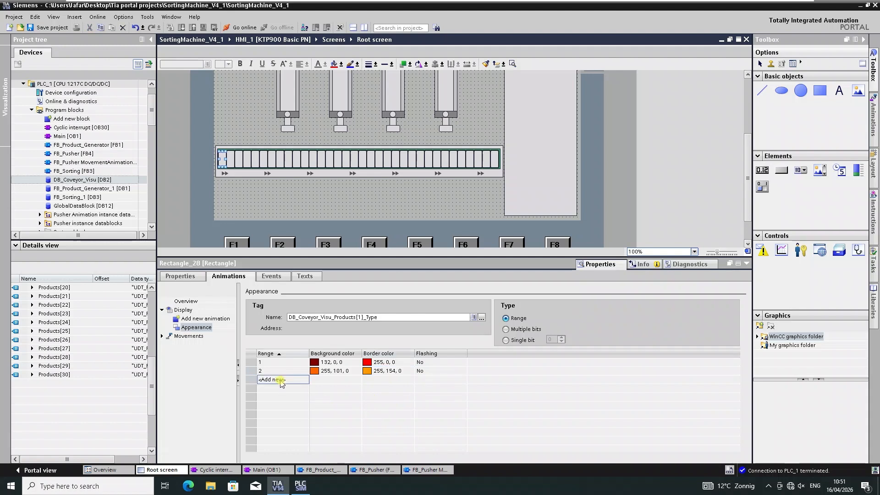
click(358, 379)
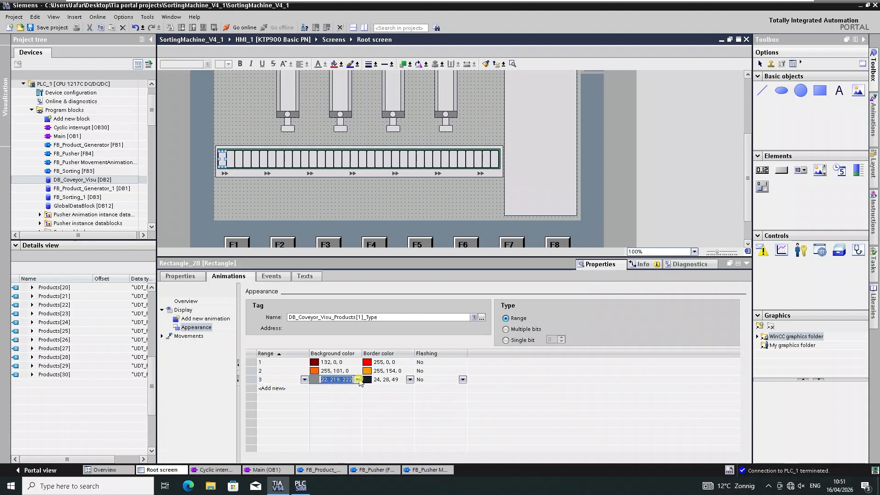
click(358, 379)
click(330, 398)
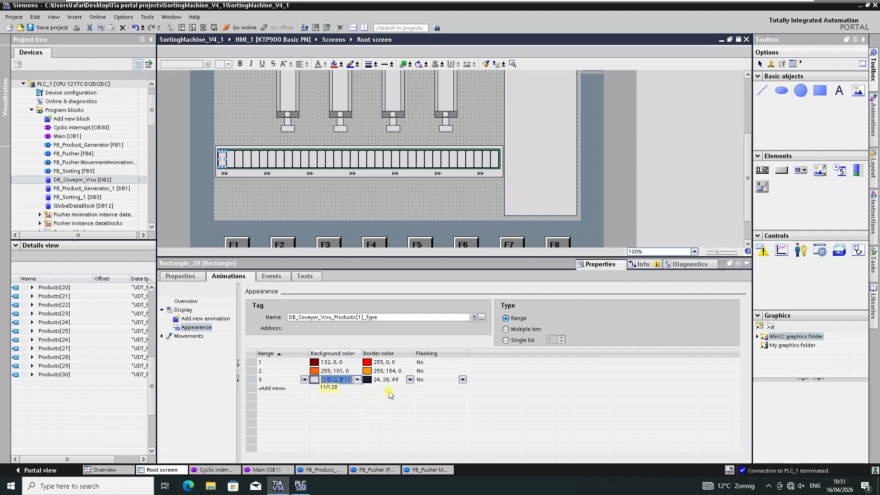
click(411, 379)
click(410, 380)
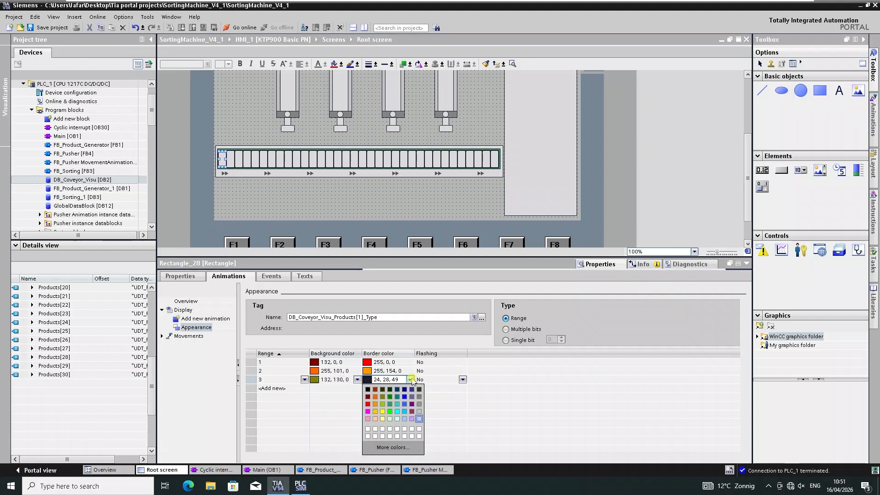
click(383, 404)
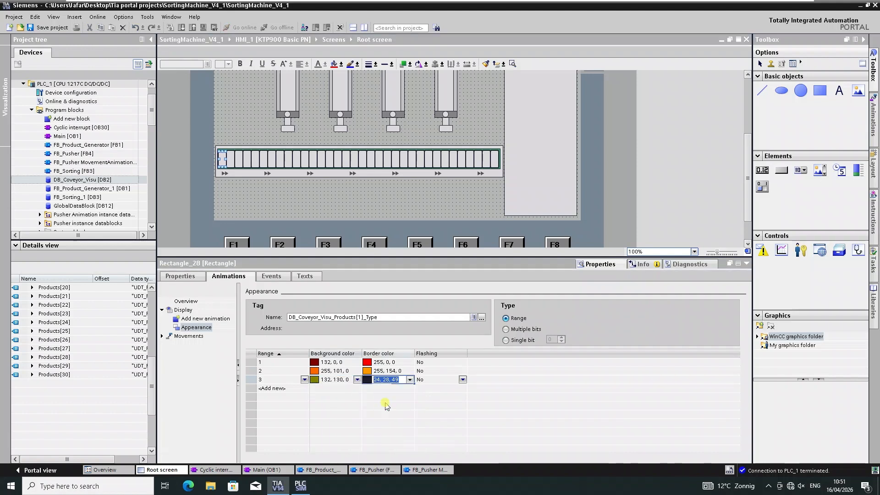
Add appearance range 4 with background color 49, 154, 99 and border color 0, 255, 0.
click(300, 390)
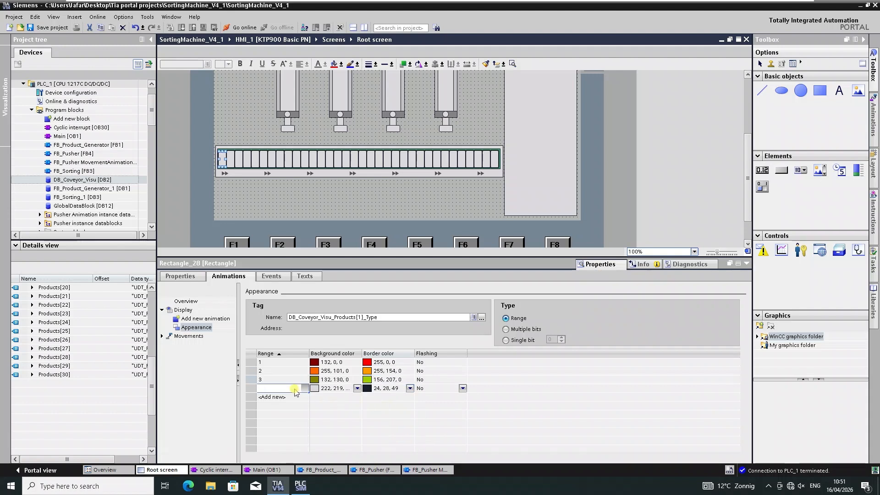
click(358, 390)
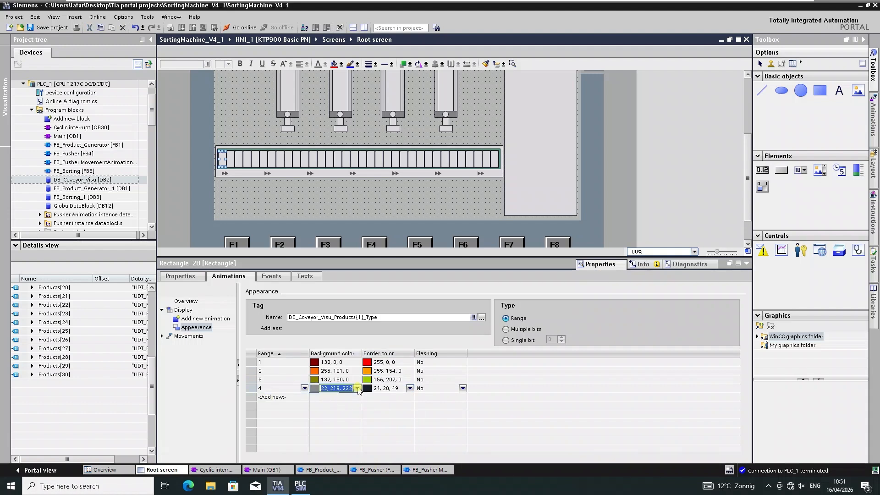
click(357, 389)
click(346, 412)
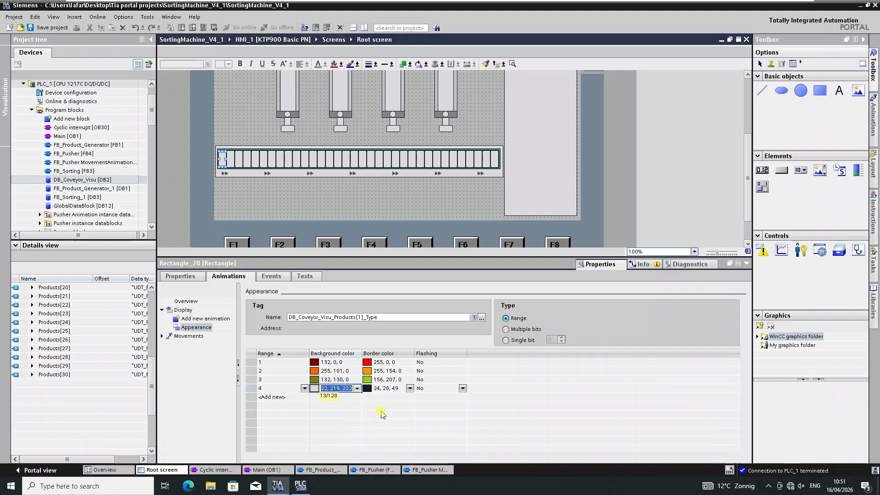
click(410, 389)
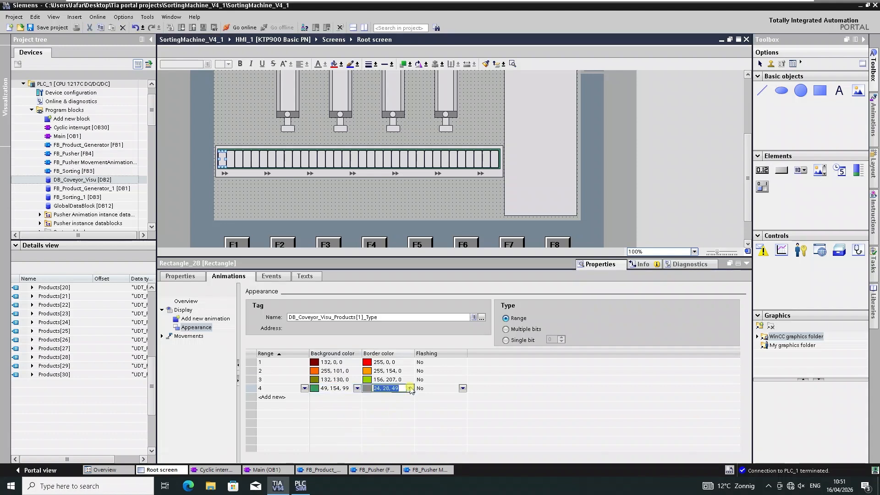
click(411, 389)
click(392, 419)
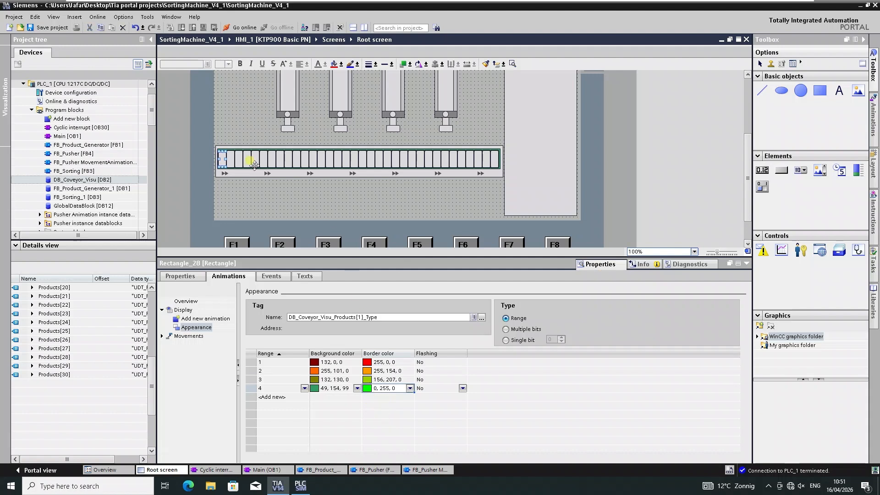
Select the second slot rectangle and set its appearance tag to DB_Coveyor_Visu Products[2].Type.
click(230, 158)
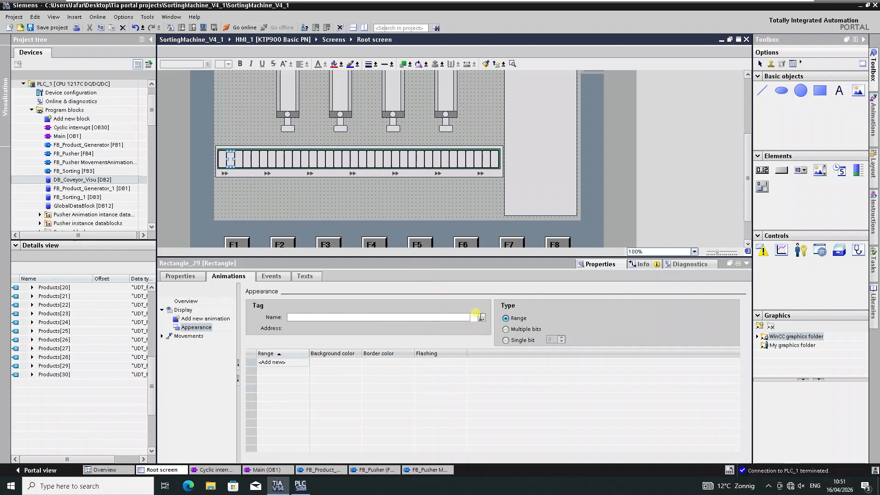
click(482, 318)
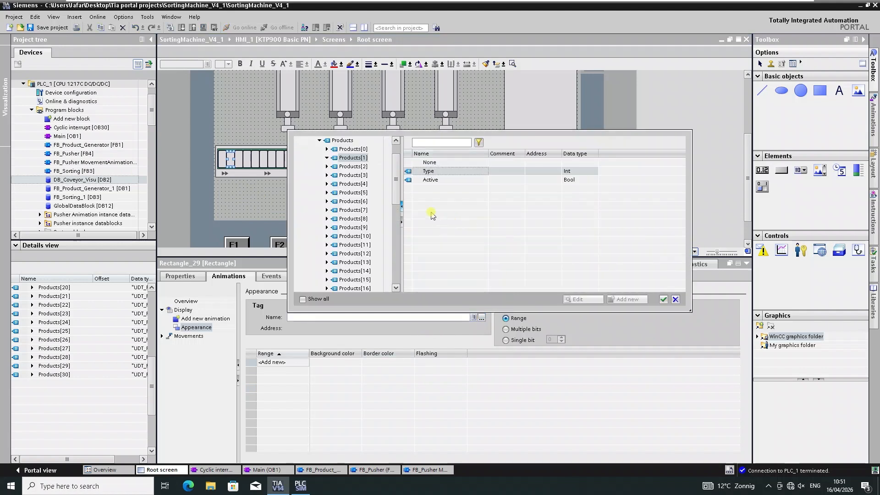
click(352, 166)
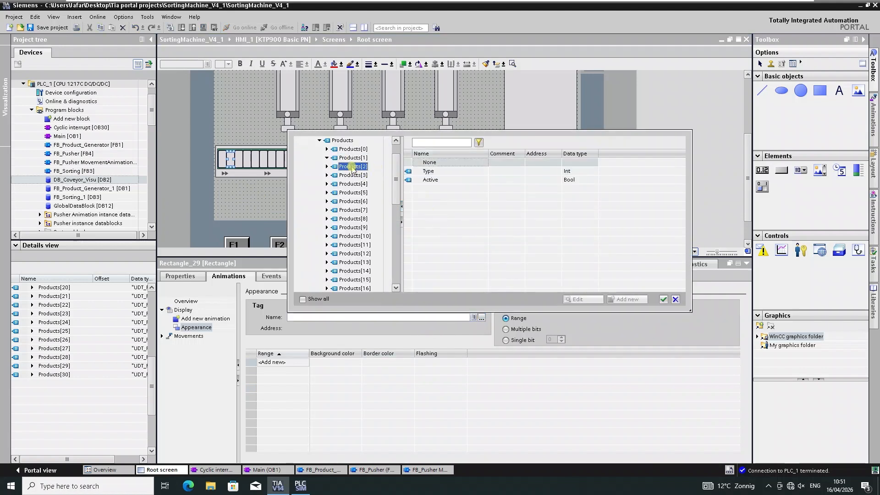
double_click(450, 172)
Add appearance range 1 with background color 132, 0, 0 and border color 255, 0, 0.
click(282, 363)
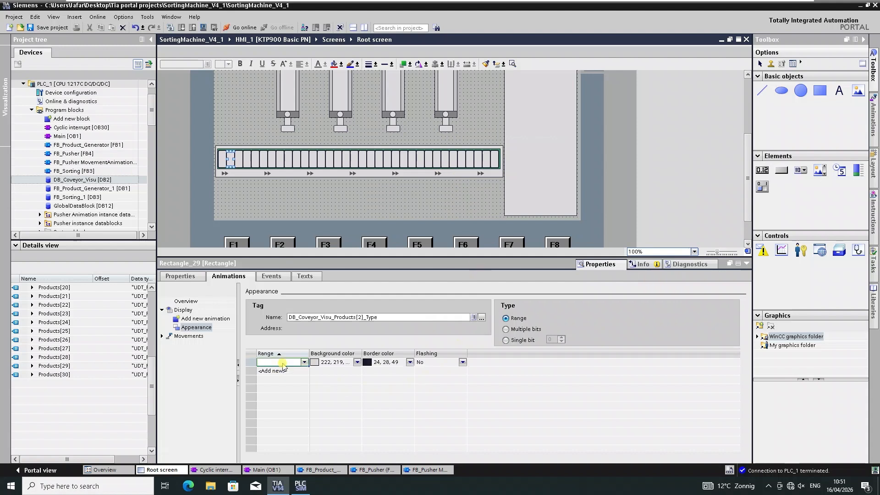
text(1)
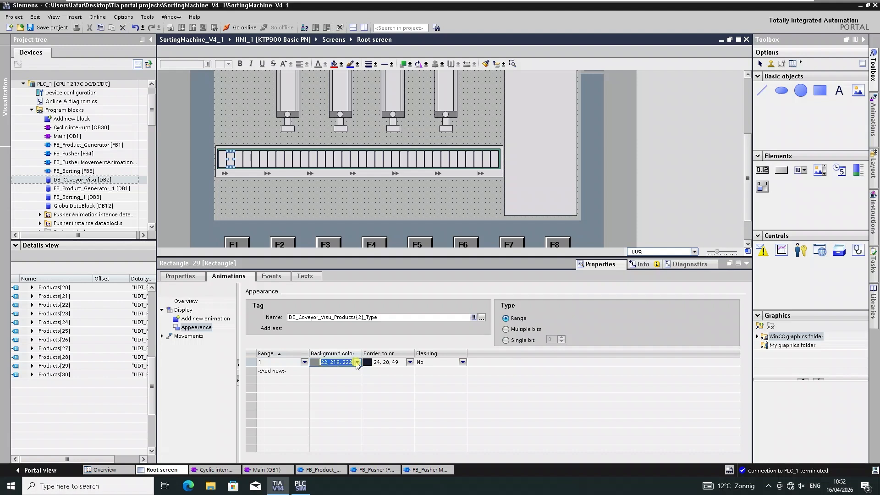
click(357, 363)
click(315, 380)
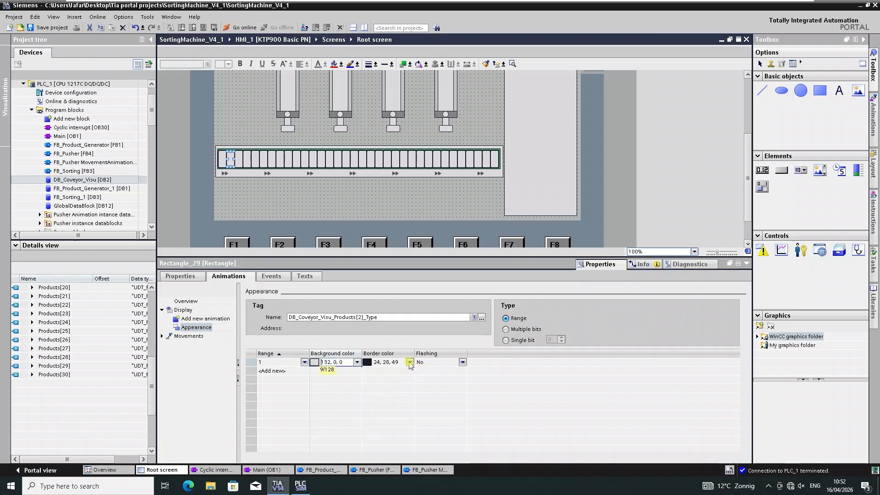
click(410, 362)
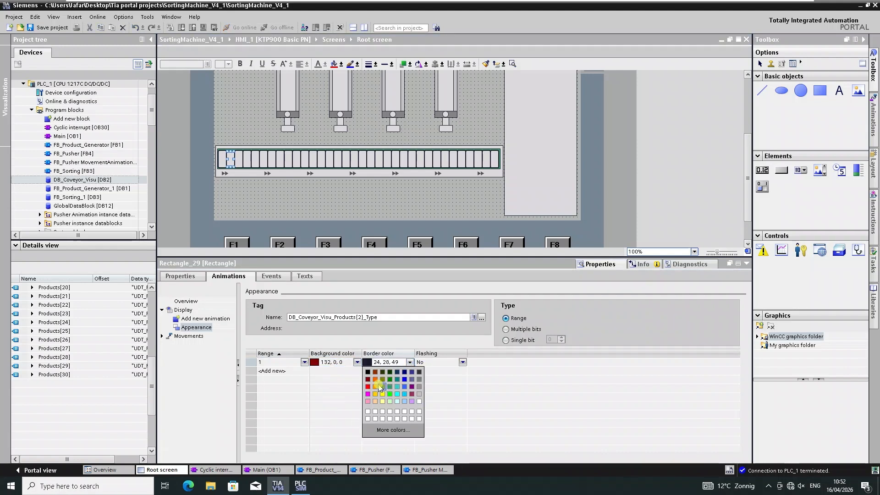
click(369, 388)
Add appearance range 2 with background color 255, 101, 0 and border color 255, 207, 0.
click(272, 371)
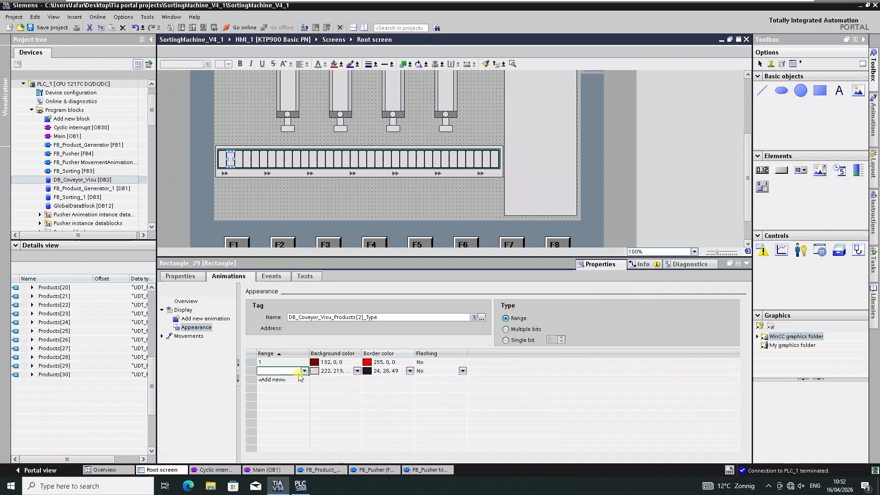
click(357, 371)
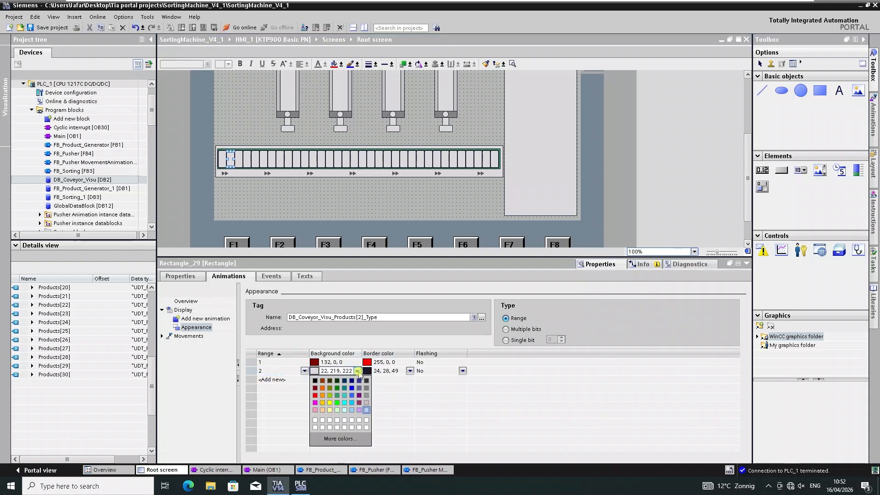
click(323, 395)
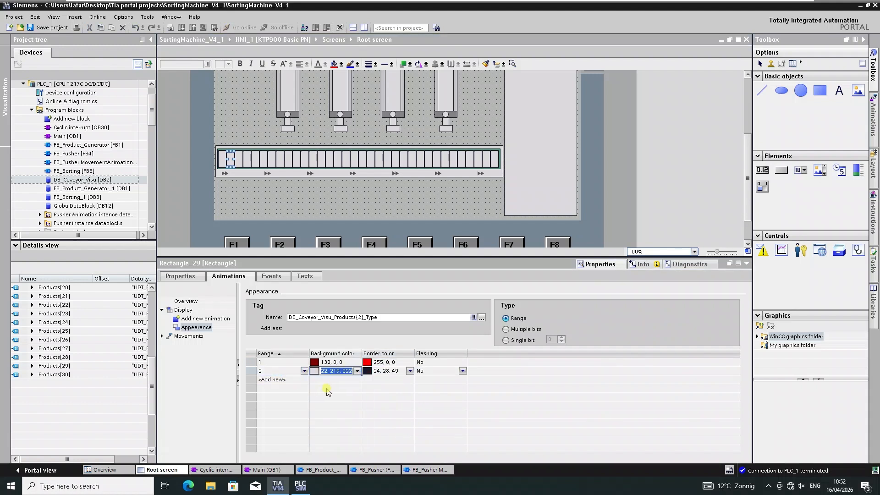
click(410, 371)
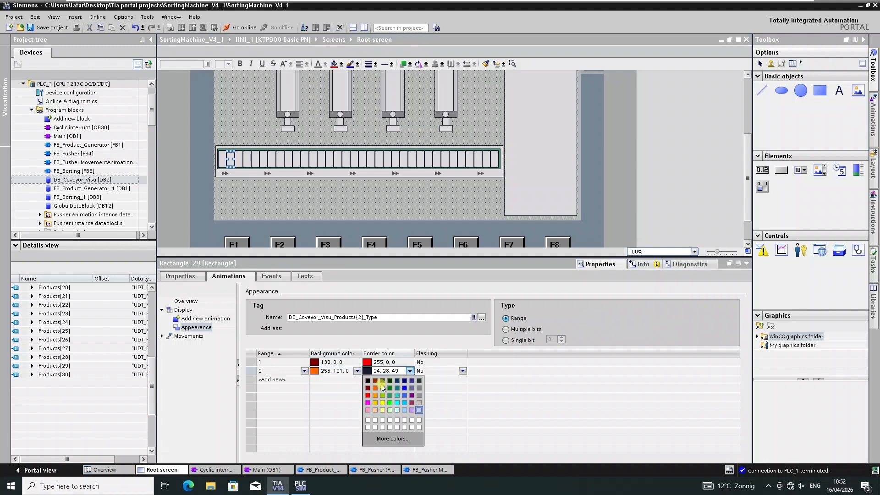
click(376, 396)
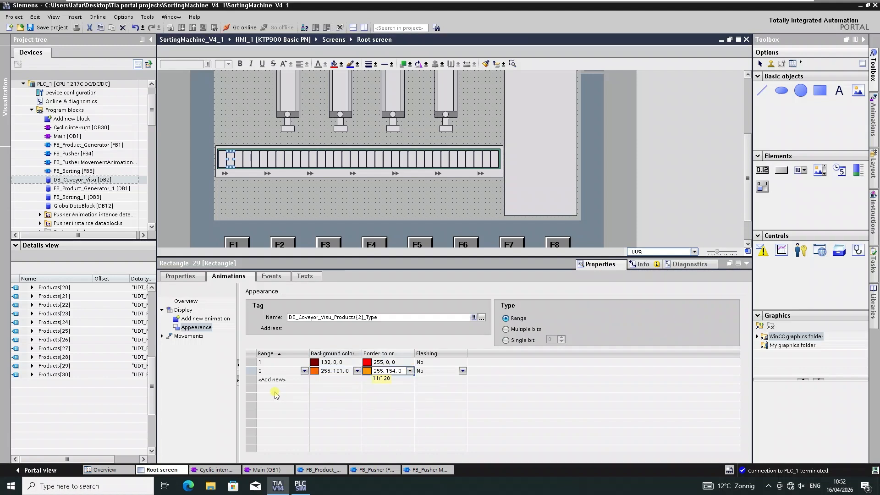
click(411, 371)
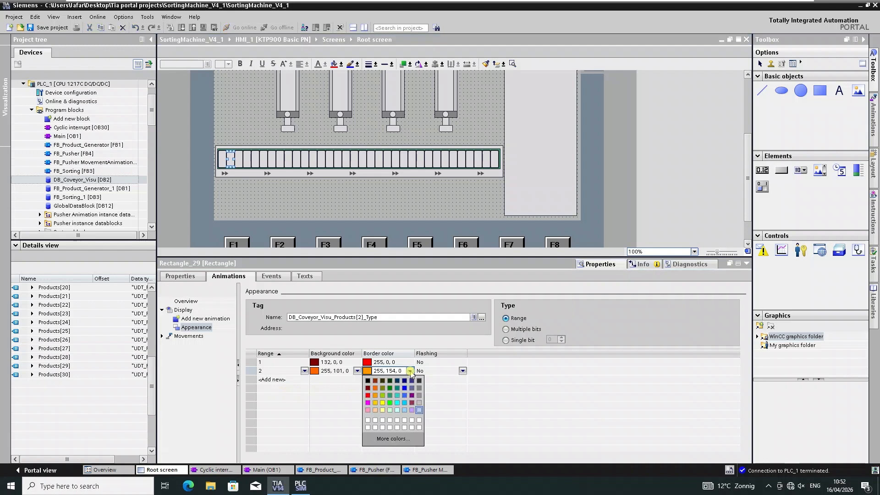
click(376, 403)
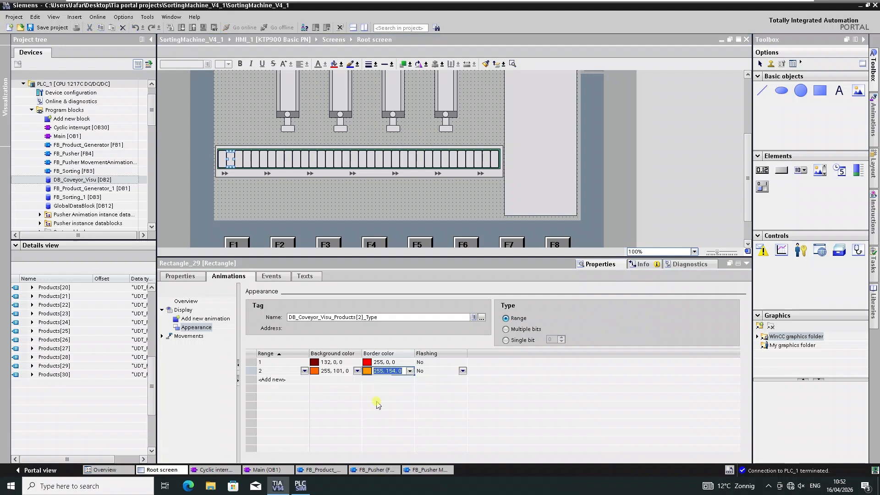
Add appearance range 3 with background color 132, 130, 0 and border color 156, 207, 0.
click(293, 382)
click(293, 381)
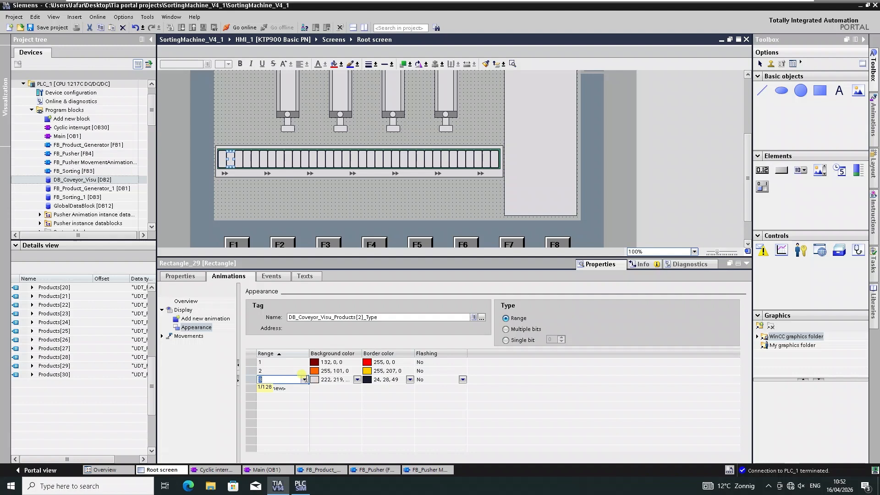
click(358, 380)
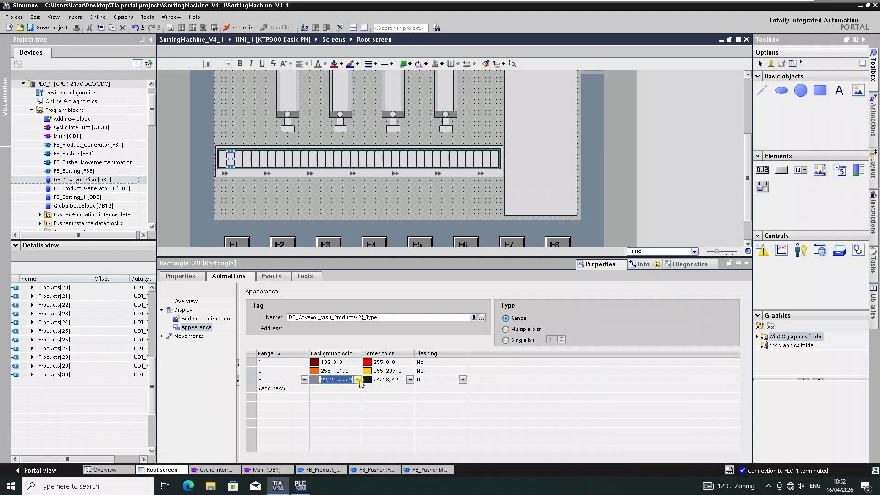
click(357, 380)
click(330, 397)
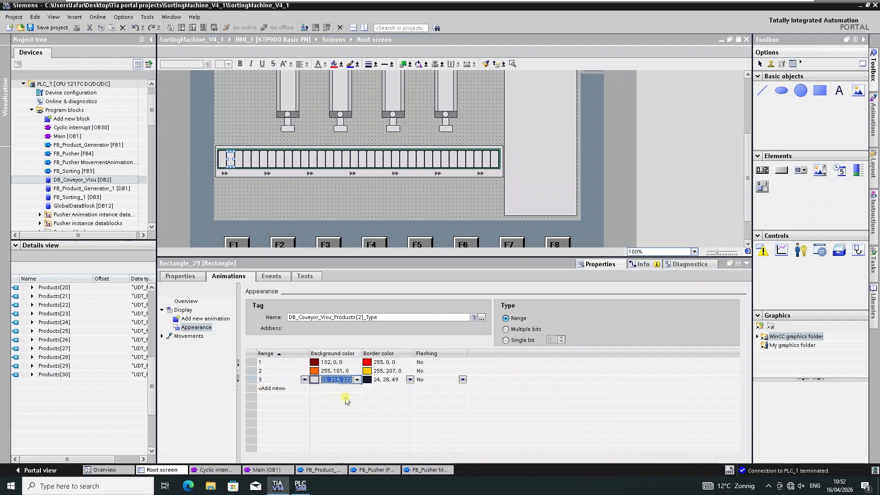
click(410, 380)
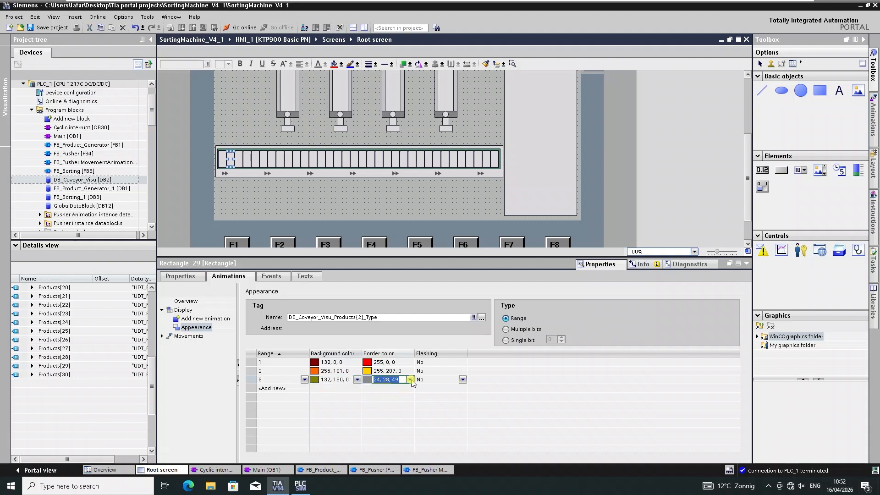
click(411, 380)
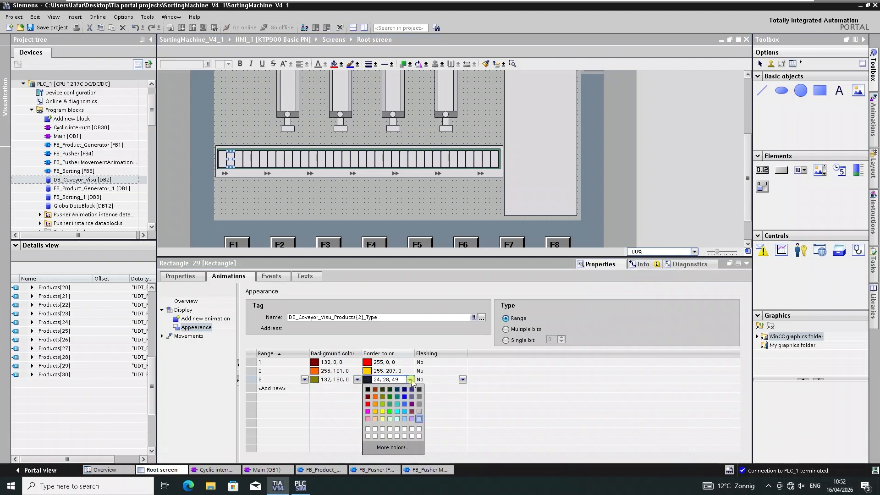
click(384, 411)
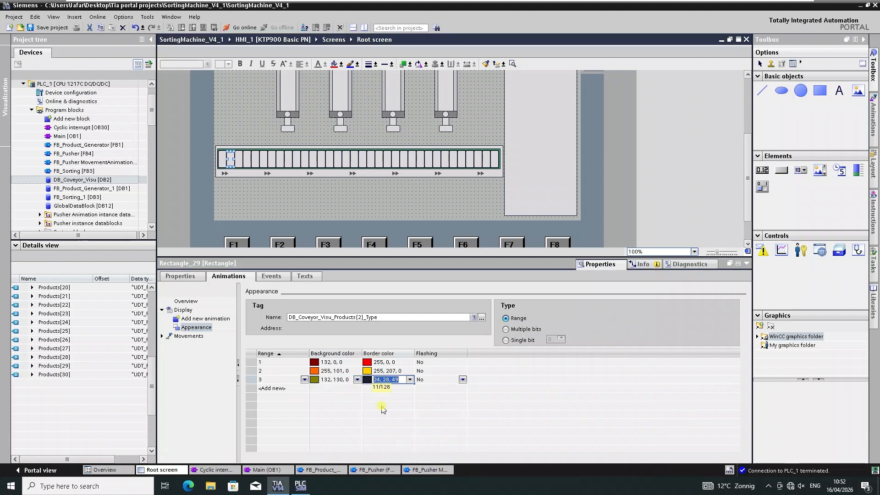
Add appearance range 4 with background color 49, 154, 99 and border color 0, 255, 0.
click(294, 389)
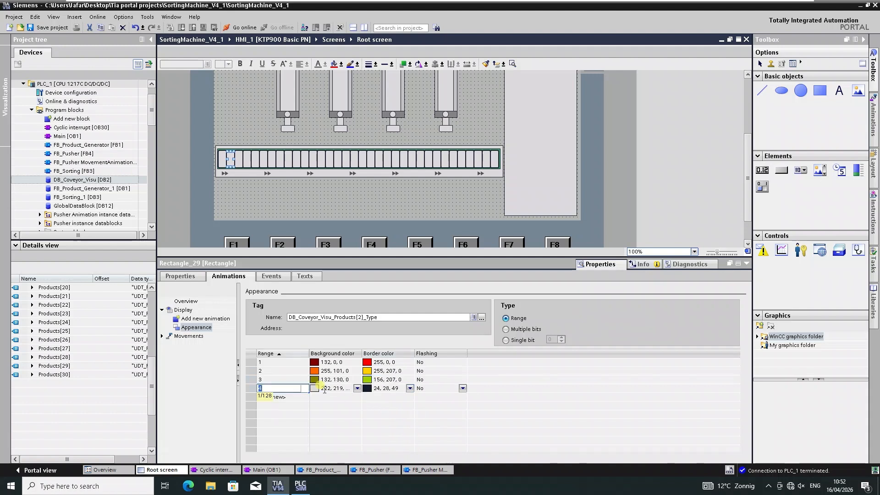
click(357, 389)
click(357, 389)
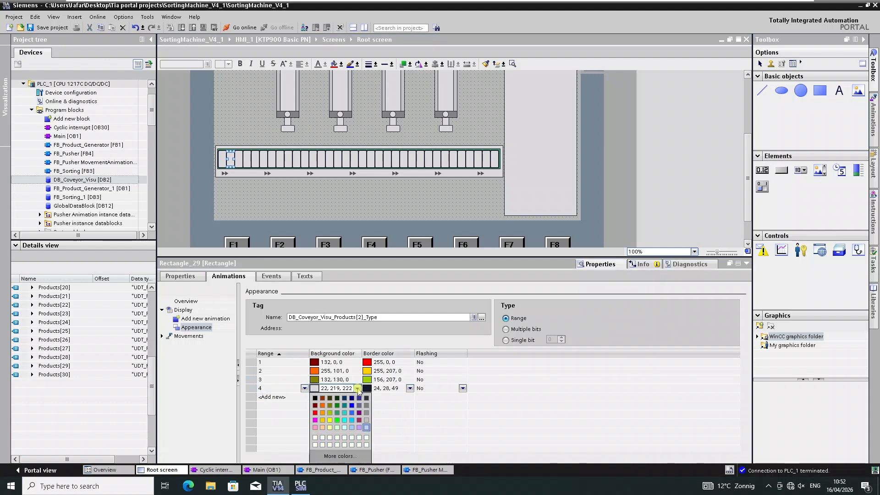
click(337, 413)
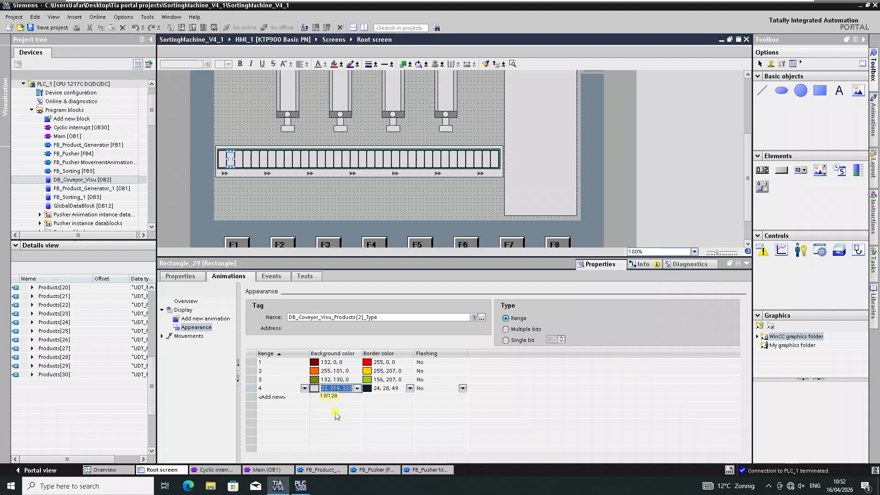
click(410, 389)
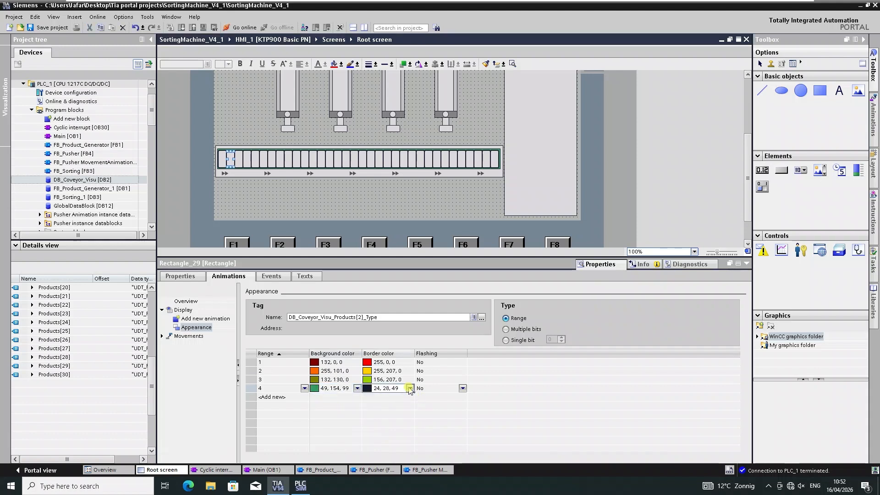
click(410, 389)
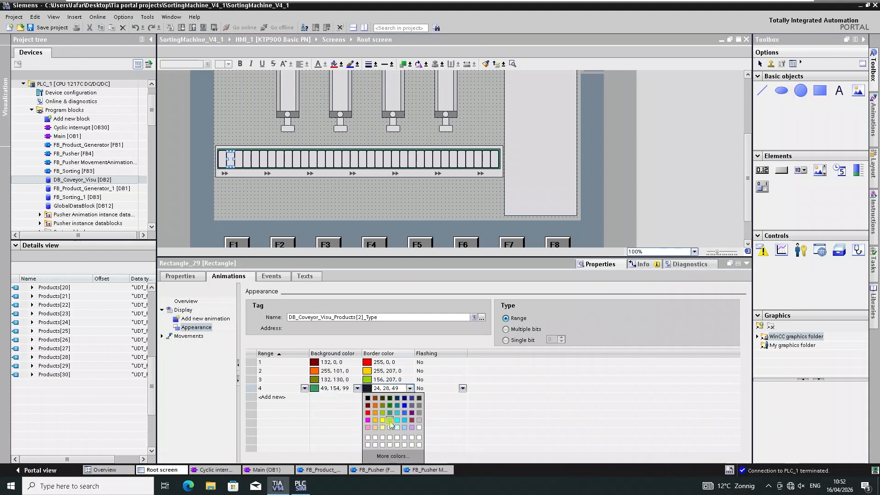
click(390, 421)
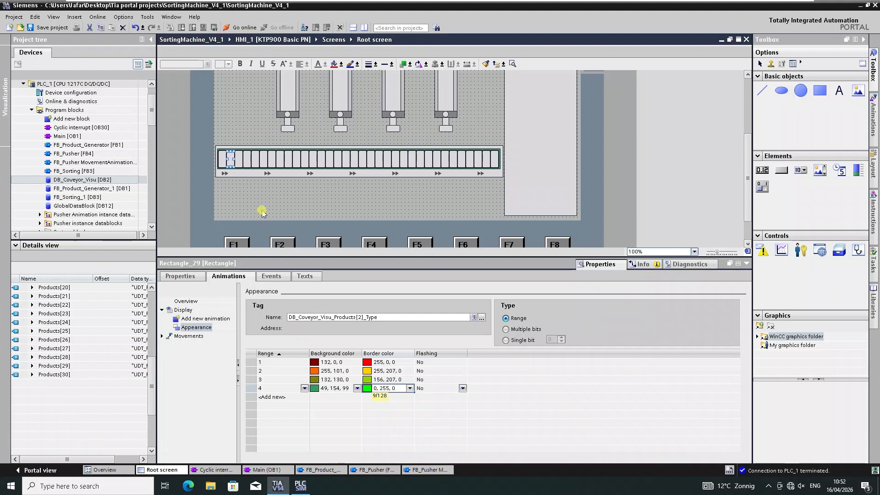
Select the third slot rectangle and set its appearance tag to DB_Coveyor_Visu Products[3].Type.
click(238, 161)
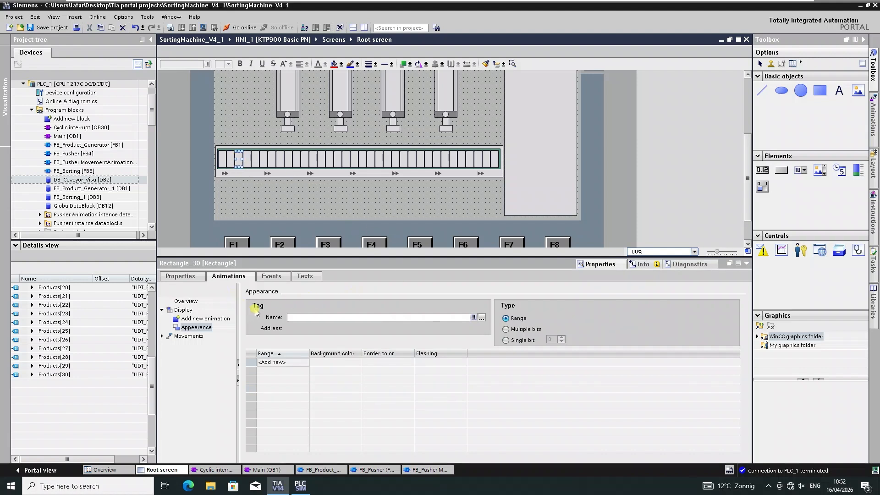
click(482, 320)
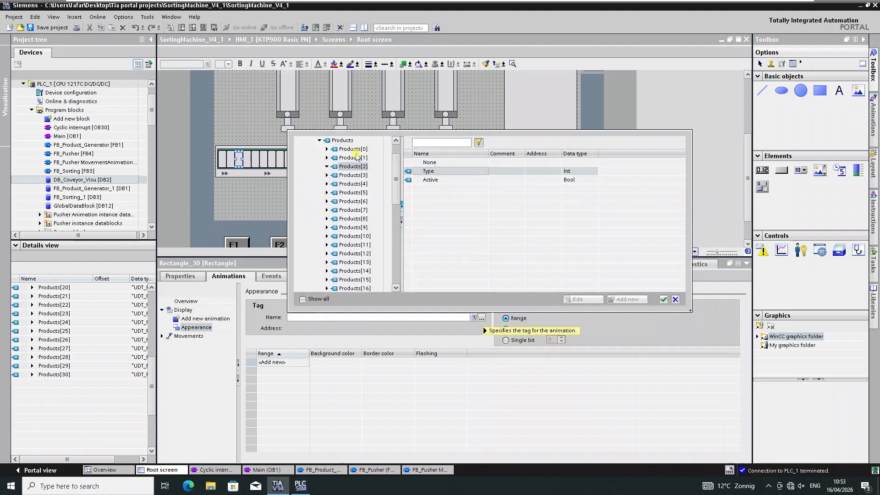
click(353, 176)
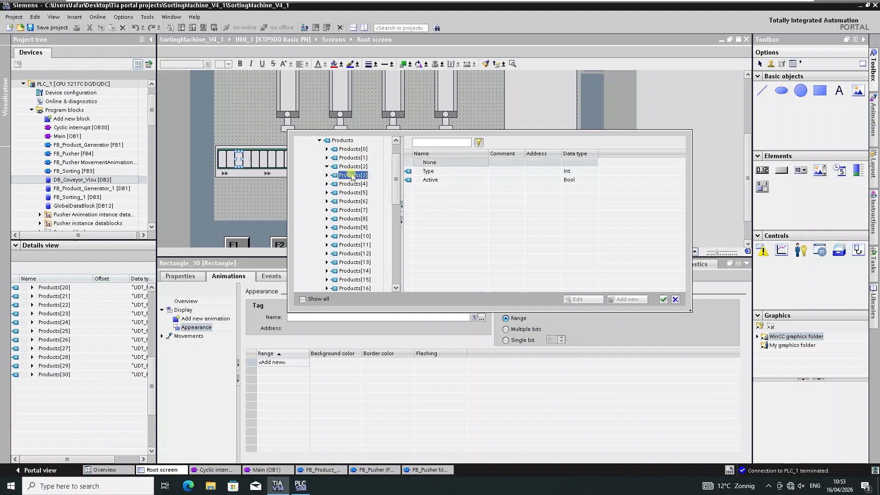
double_click(431, 173)
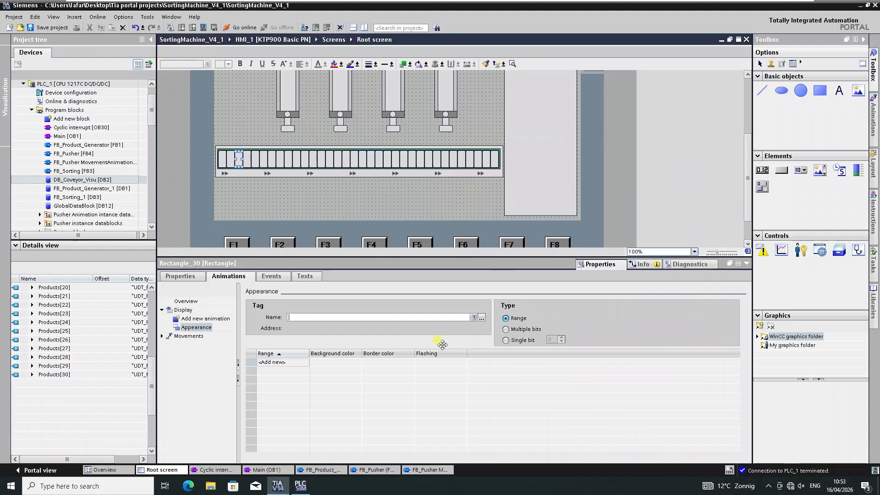
Add four appearance ranges numbered 1 to 4 for the third slot rectangle.
click(275, 362)
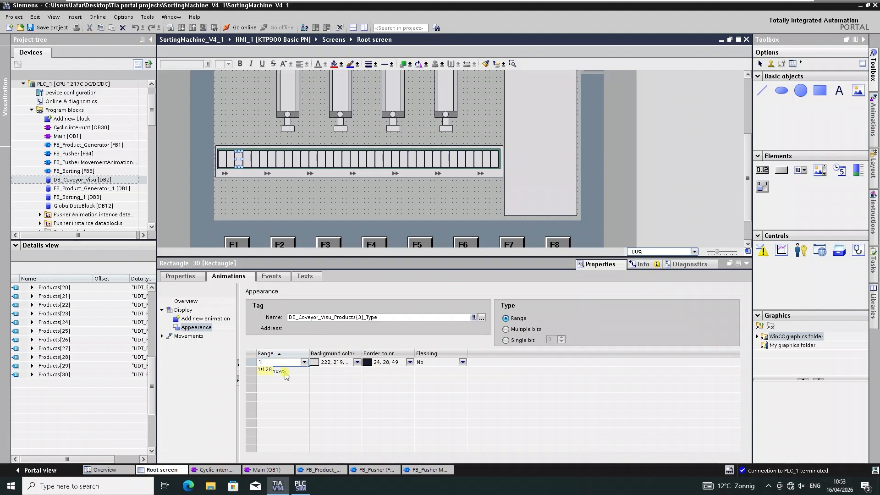
click(284, 373)
click(282, 381)
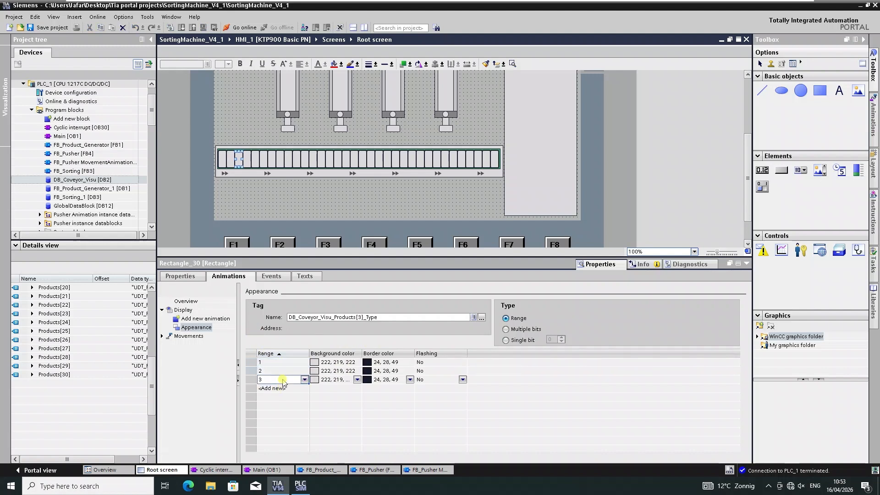
click(280, 389)
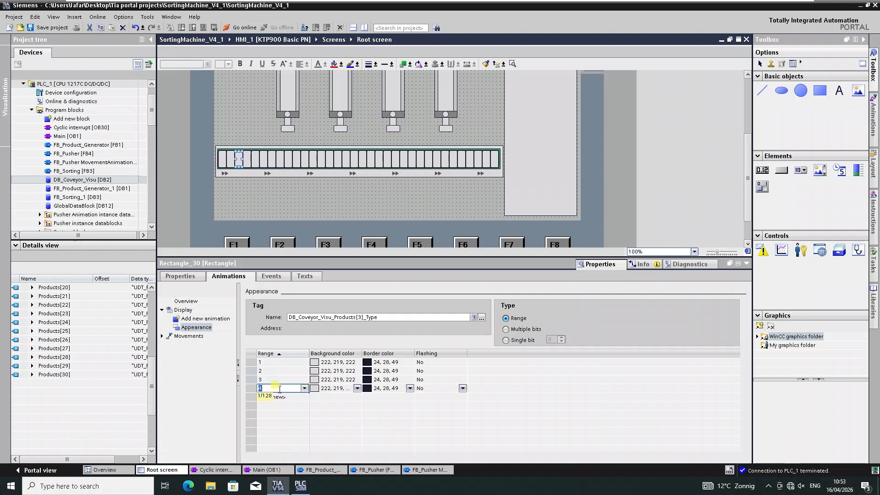
Set range 1 to background color 132, 0, 0 and border color 255, 0, 0.
click(350, 362)
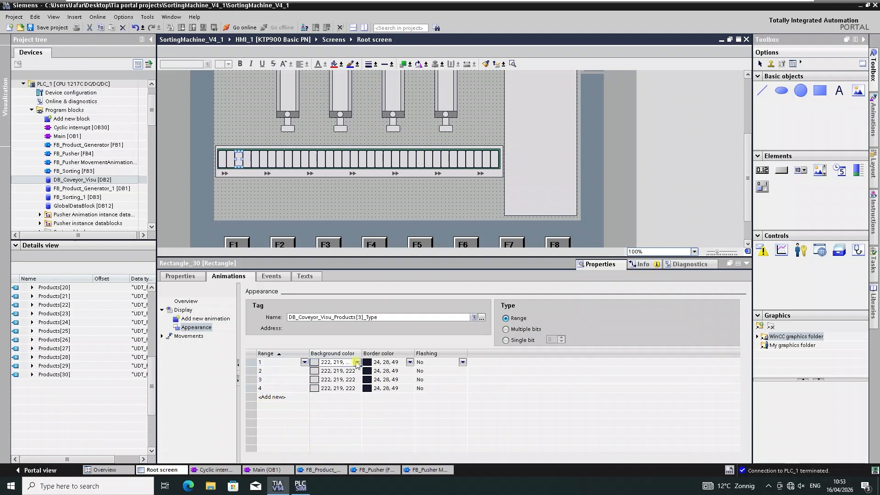
click(357, 363)
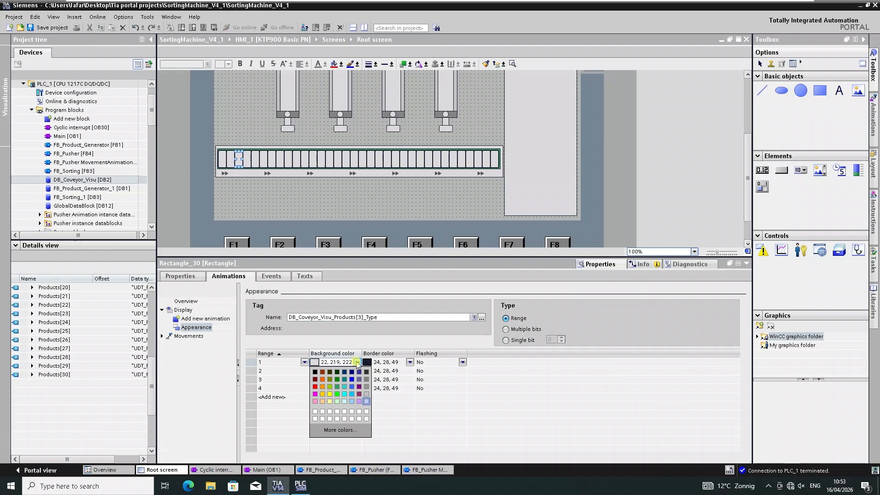
click(315, 381)
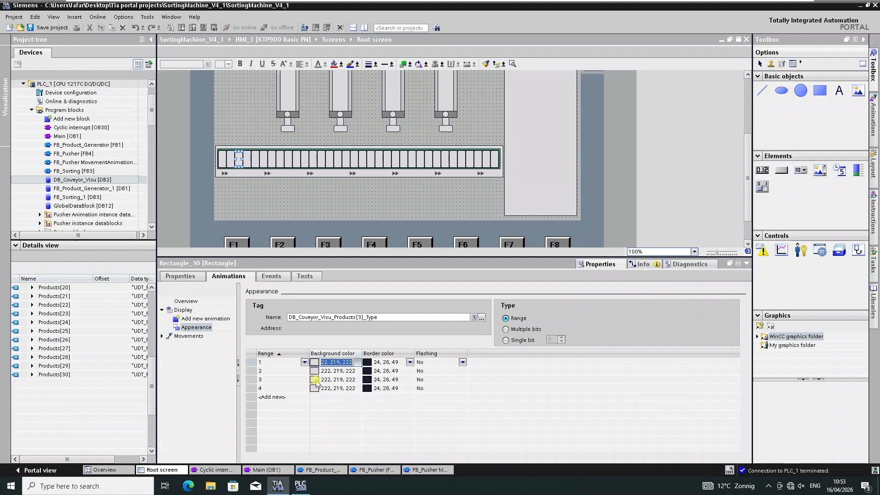
click(410, 362)
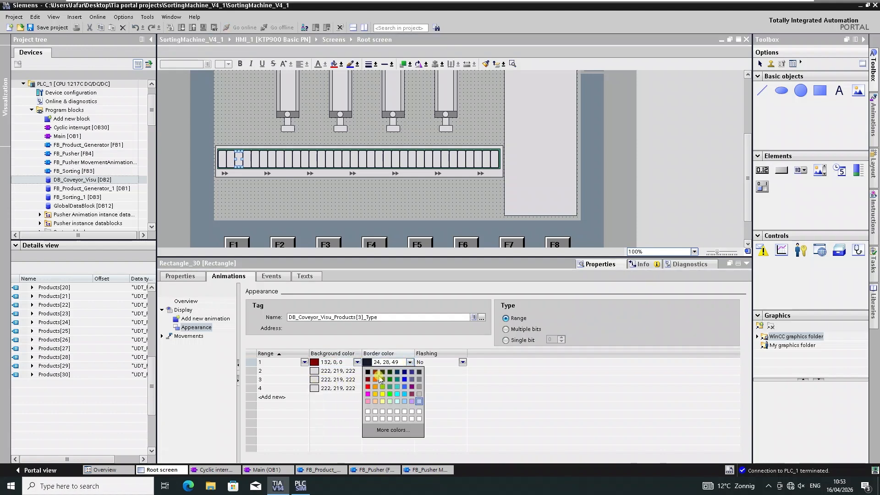
click(367, 387)
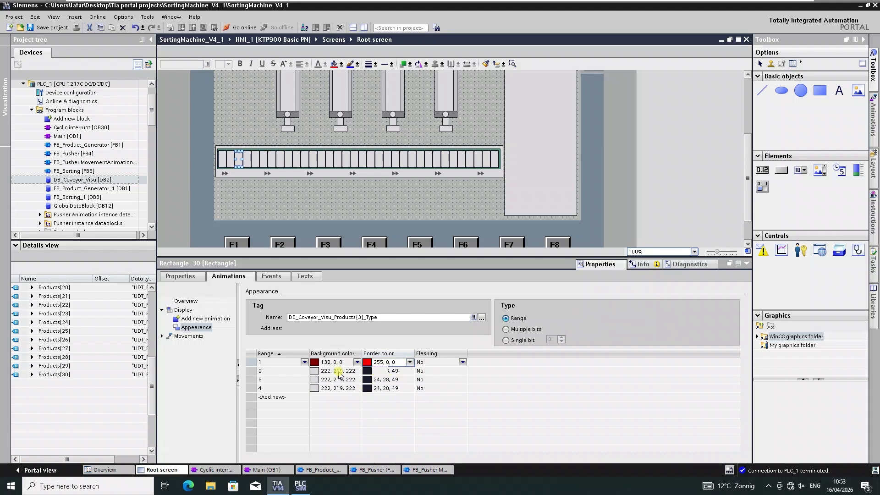
Set range 2 to background color 255, 101, 0 and border color 255, 207, 0.
click(338, 371)
click(357, 371)
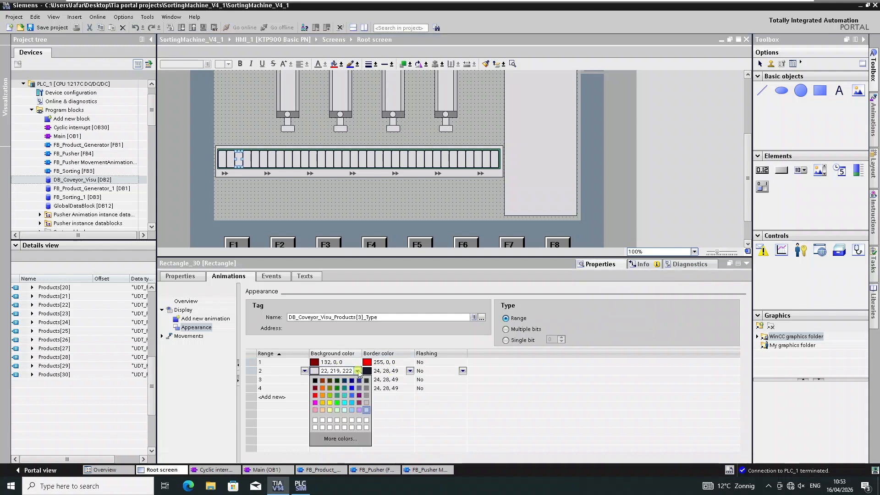
click(322, 388)
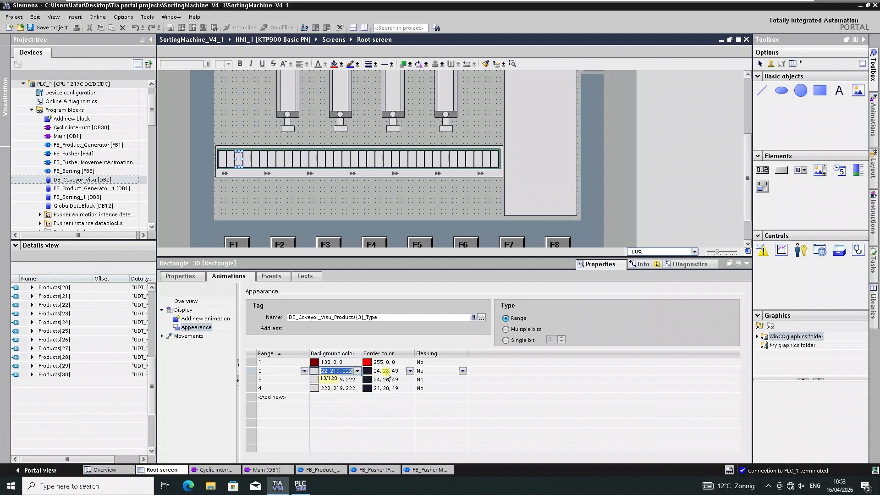
click(410, 371)
click(376, 406)
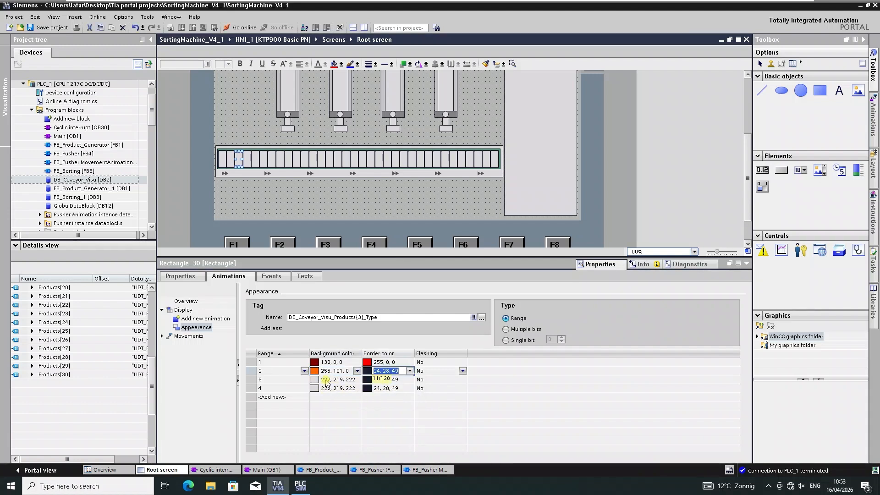
Set range 3 to background color 132, 130, 0 and border color 156, 207, 0.
click(357, 382)
click(358, 381)
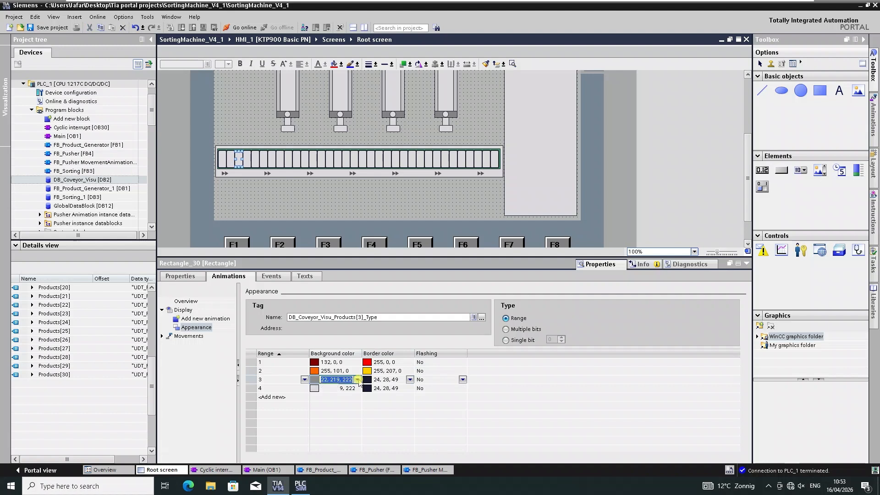
click(331, 396)
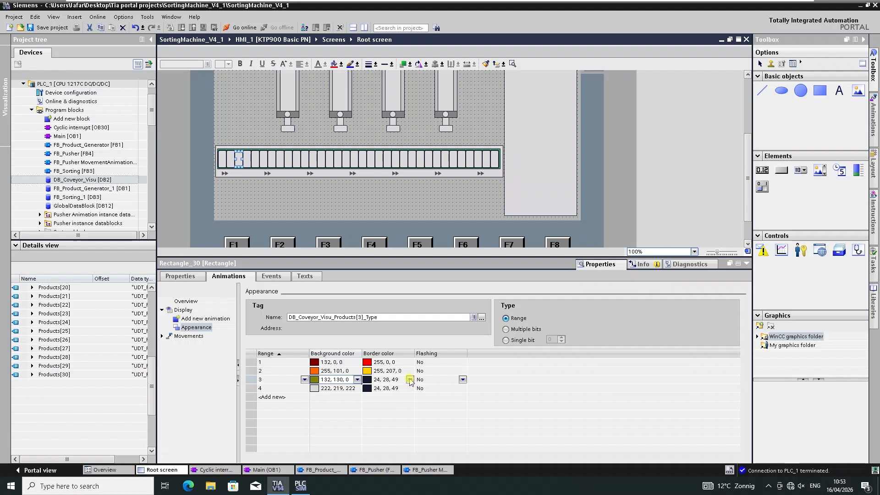
click(410, 381)
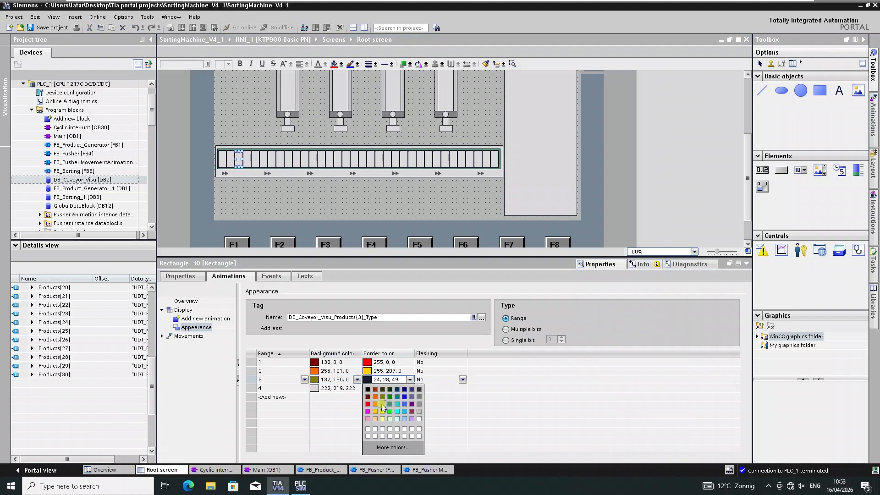
click(379, 399)
Set range 4 to background color 49, 154, 99 and border color 0, 255, 0.
click(357, 390)
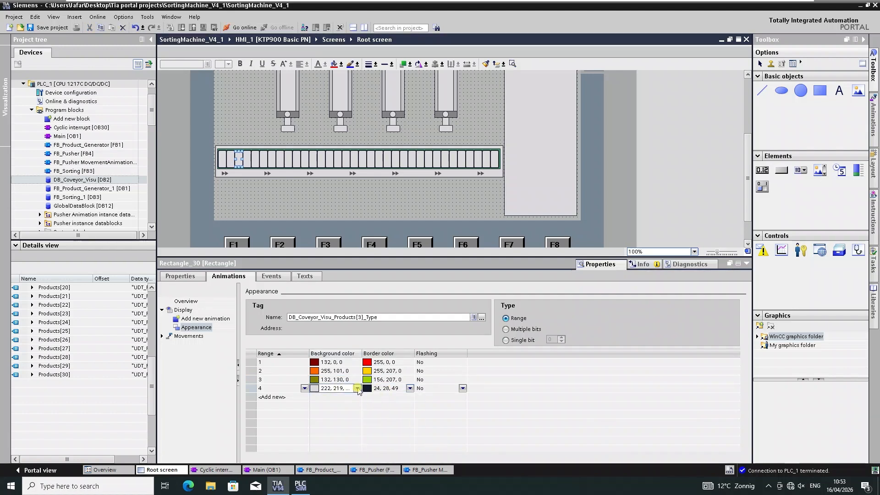
click(358, 389)
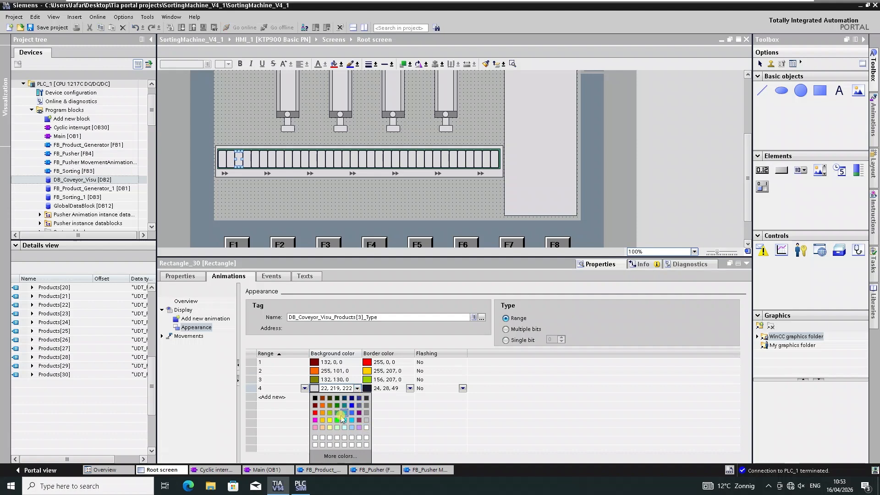
click(337, 418)
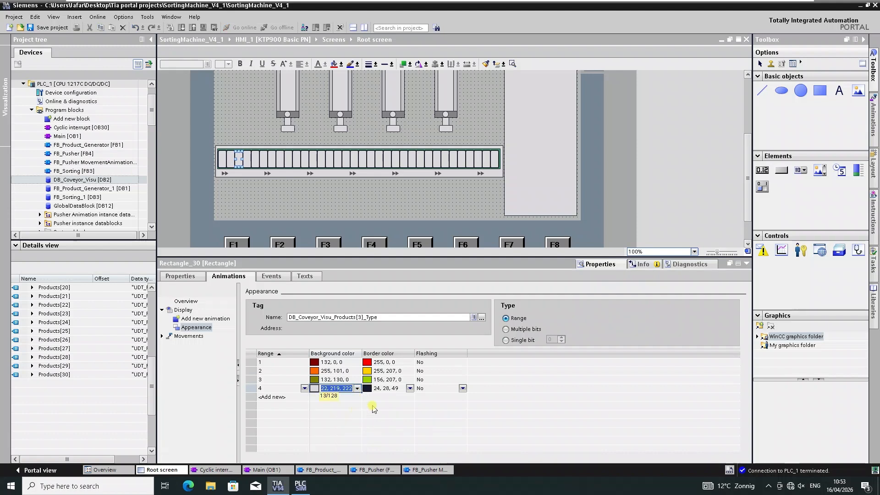
click(410, 388)
click(410, 388)
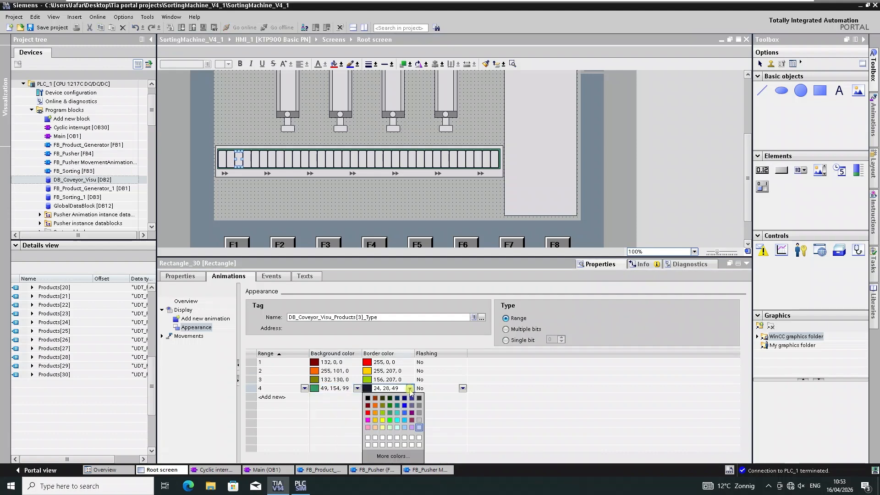
click(390, 420)
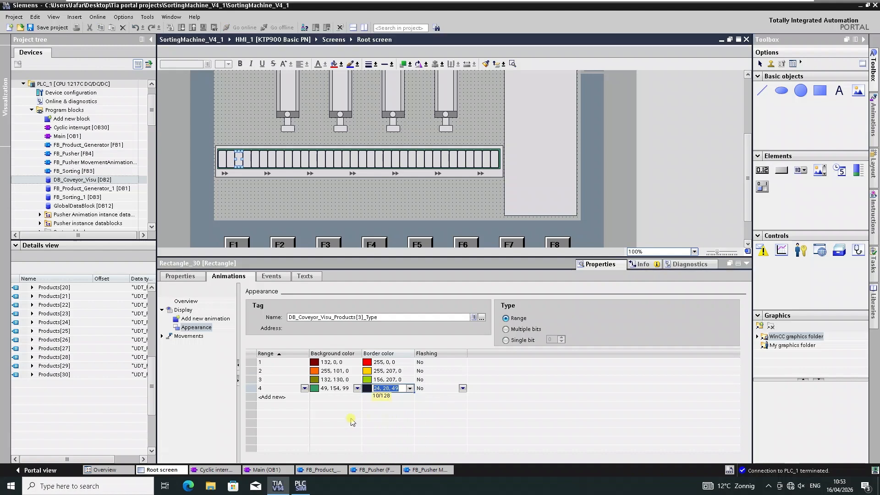
Save the project.
click(36, 17)
click(253, 17)
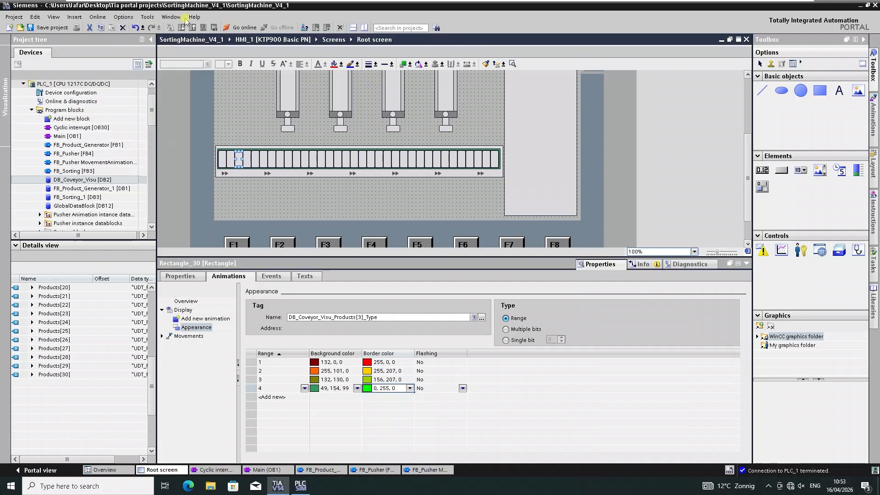
click(48, 28)
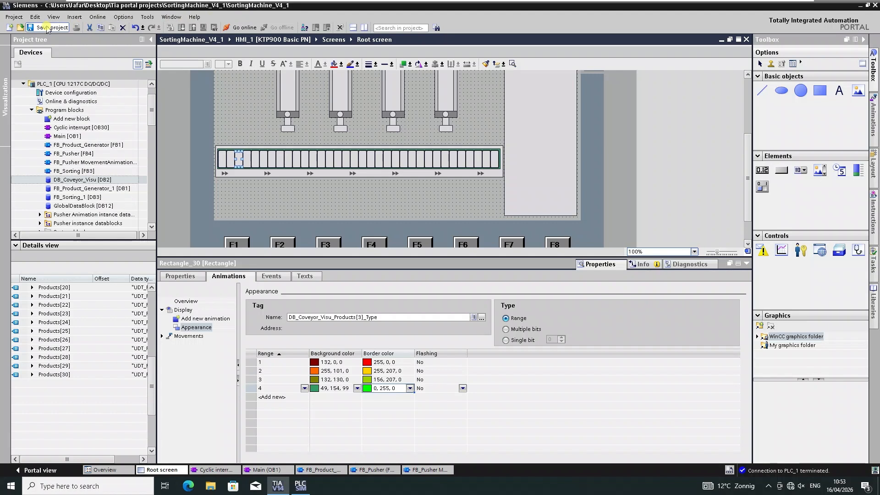
click(48, 28)
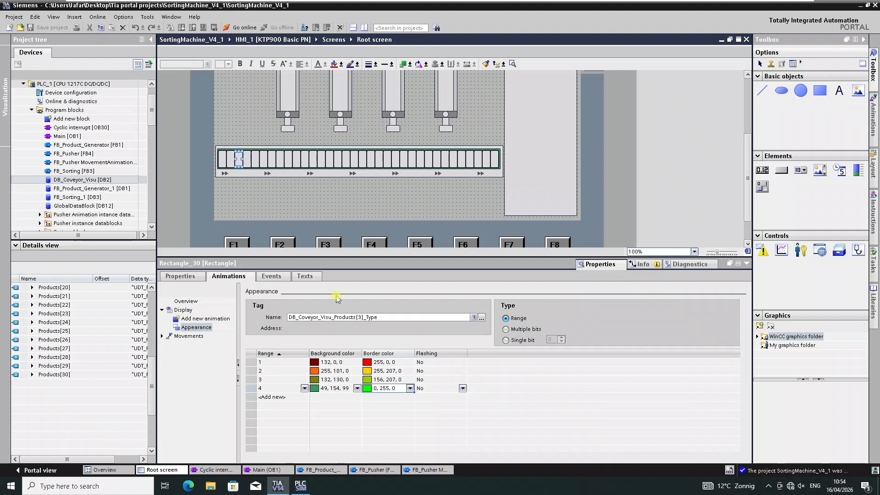
Select the fourth slot rectangle, add an appearance animation and assign a product Type tag from DB_Coveyor_Visu.
click(247, 158)
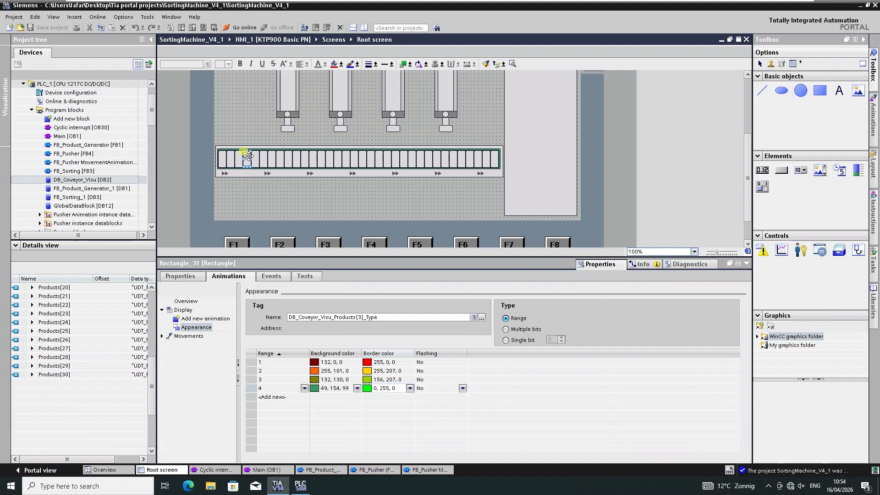
click(347, 316)
click(483, 317)
click(482, 317)
double_click(431, 171)
Add an appearance animation to the fifth slot rectangle and open its tag browser at Products[4].
click(255, 159)
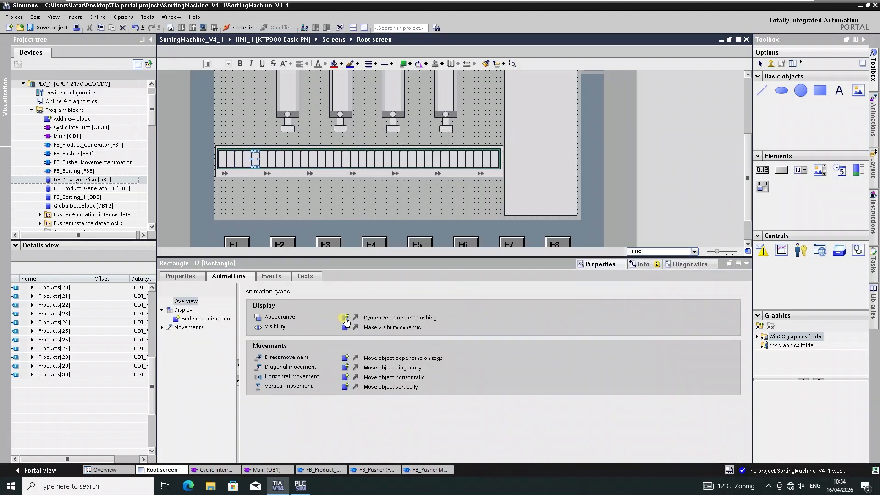
click(348, 317)
click(483, 317)
click(354, 184)
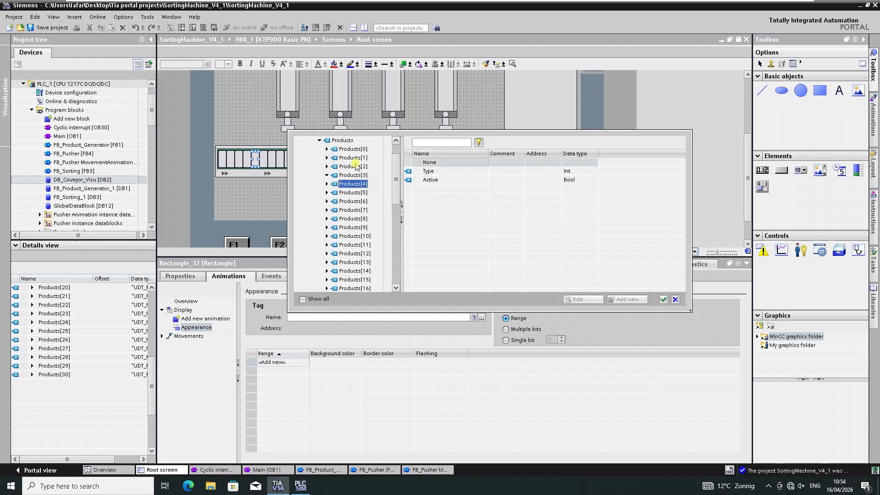
Clear the fourth slot rectangle's appearance settings and assign it the DB_Coveyor_Visu Products[4] Type tag.
click(247, 159)
click(221, 160)
click(231, 160)
click(239, 159)
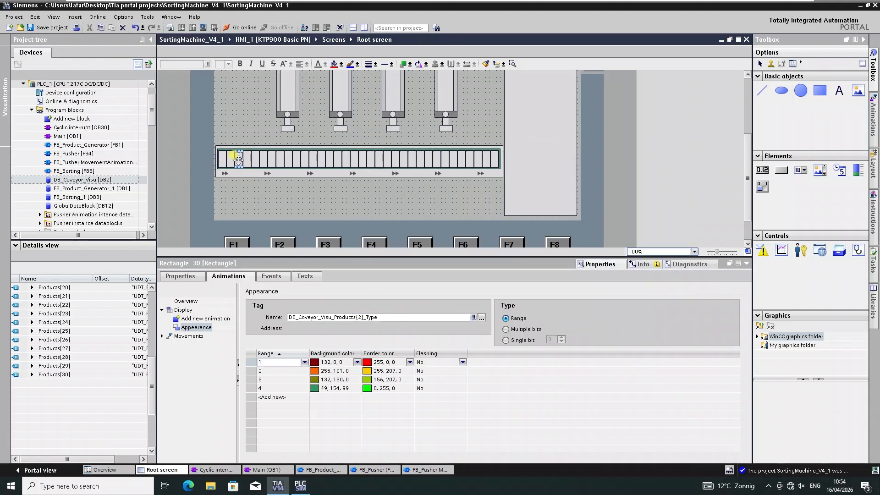
click(246, 159)
click(482, 317)
click(514, 327)
key(Delete)
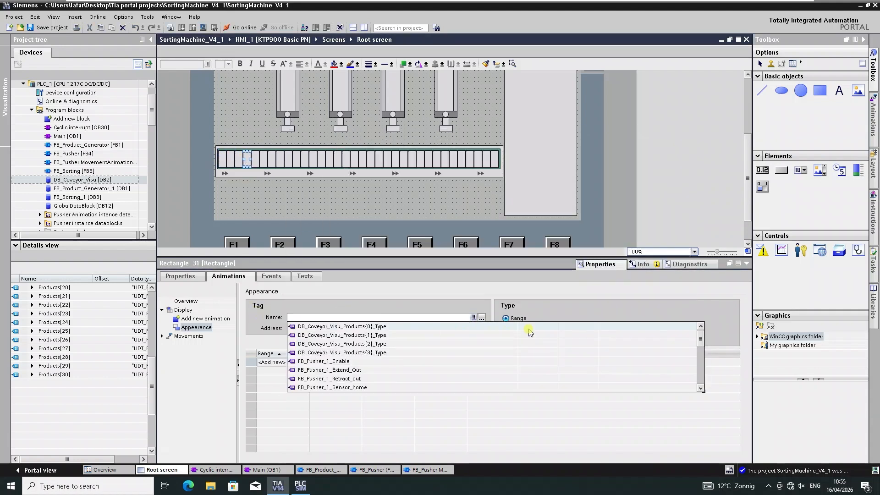
click(482, 317)
click(356, 176)
double_click(429, 171)
Assign the Products[5] and Products[6] Type tags to the fifth and sixth slot rectangles' appearance animations.
click(255, 160)
click(481, 317)
click(354, 191)
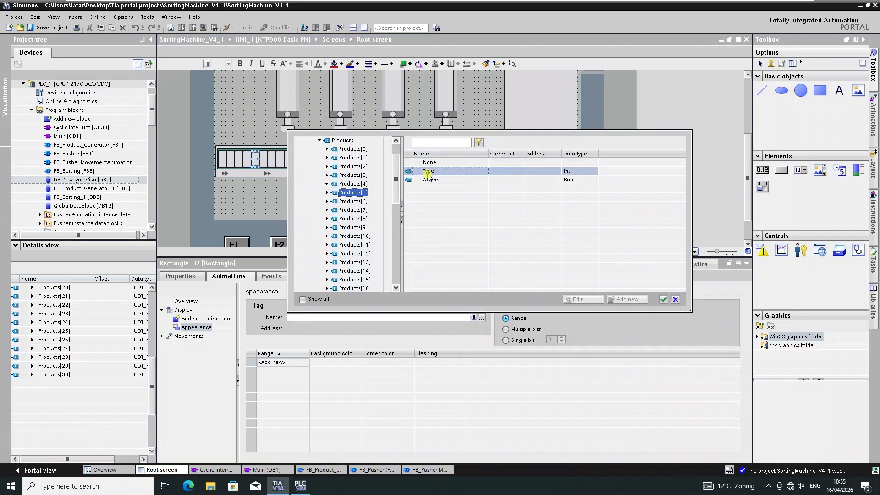
double_click(428, 171)
click(264, 159)
click(482, 318)
click(354, 200)
double_click(429, 171)
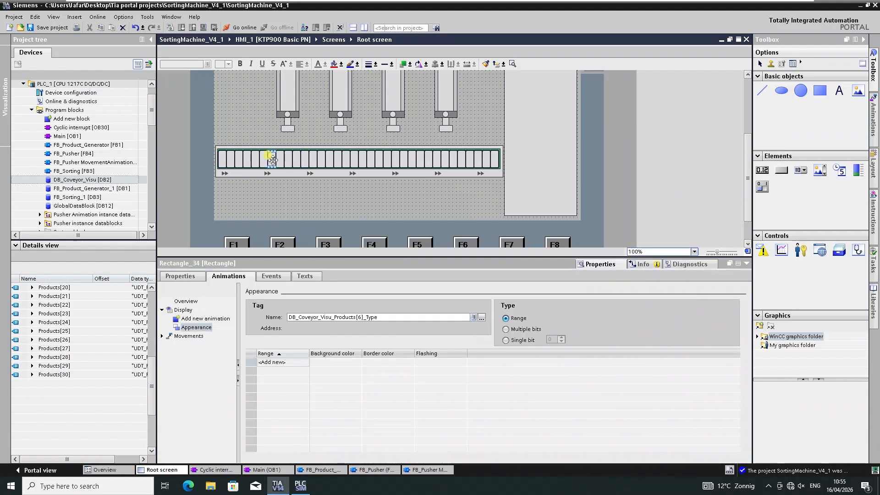
Assign the Products[7] and Products[8] Type tags to the seventh and eighth slot rectangles' appearance animations.
click(272, 159)
click(481, 317)
click(353, 183)
double_click(429, 171)
click(280, 160)
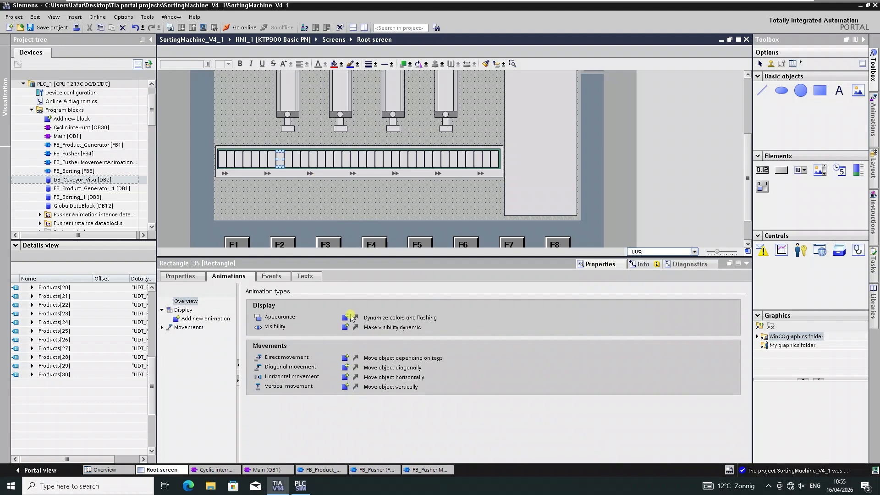
click(481, 318)
click(354, 184)
double_click(429, 171)
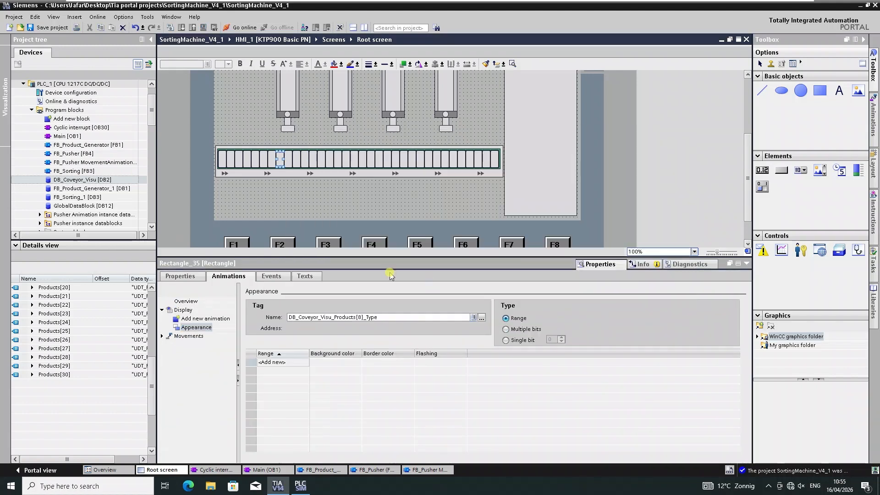
Add appearance animations to slots nine and ten and assign them the Products[9] and Products[10] Type tags.
click(288, 159)
click(344, 317)
click(481, 317)
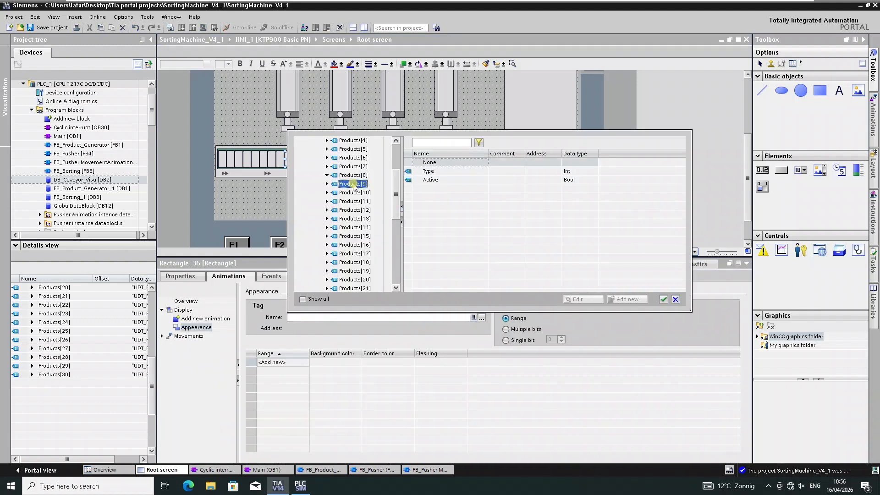
click(354, 184)
double_click(429, 171)
click(297, 159)
click(481, 318)
click(354, 184)
double_click(429, 171)
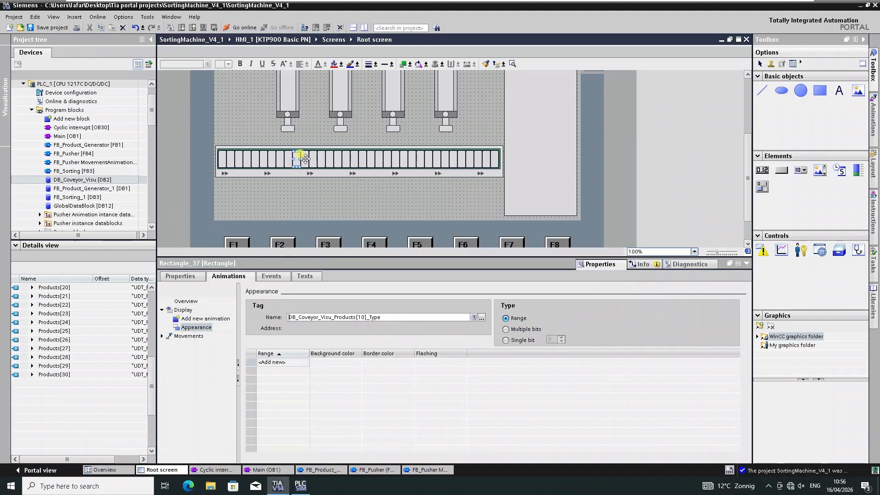
Add appearance animations to slots 11 and 12 and assign them the Products[11] and Products[12] Type tags.
click(305, 160)
click(345, 317)
click(481, 317)
click(354, 184)
double_click(428, 171)
click(314, 160)
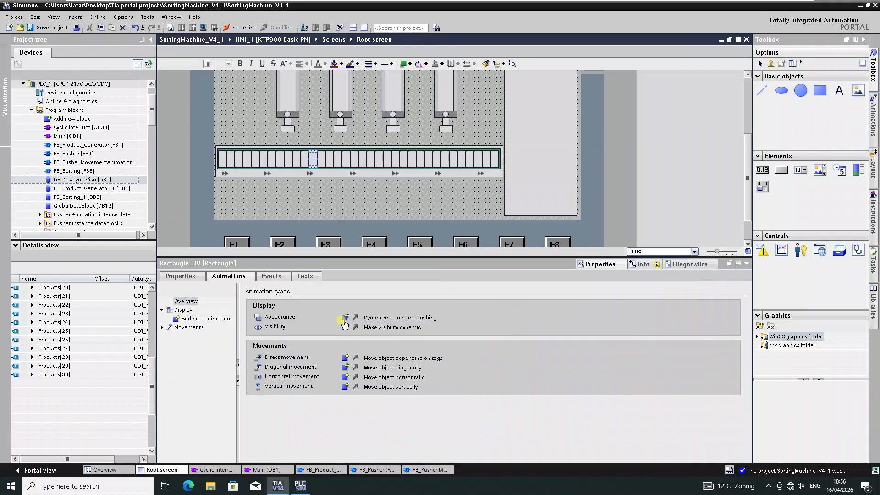
click(345, 317)
click(481, 317)
click(353, 184)
double_click(431, 172)
Add appearance animations to slots 13 and 14 and assign them the Products[13] and Products[14] Type tags.
click(321, 160)
click(345, 317)
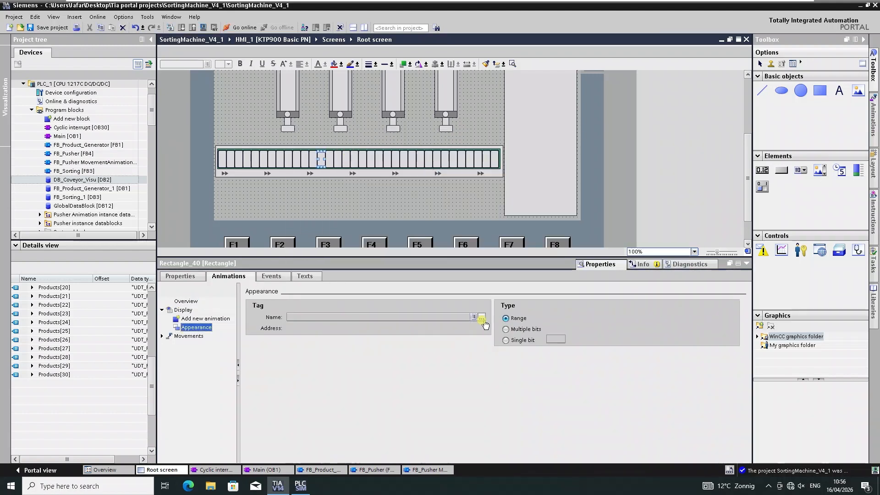
click(481, 318)
click(354, 184)
double_click(428, 171)
click(329, 159)
click(345, 318)
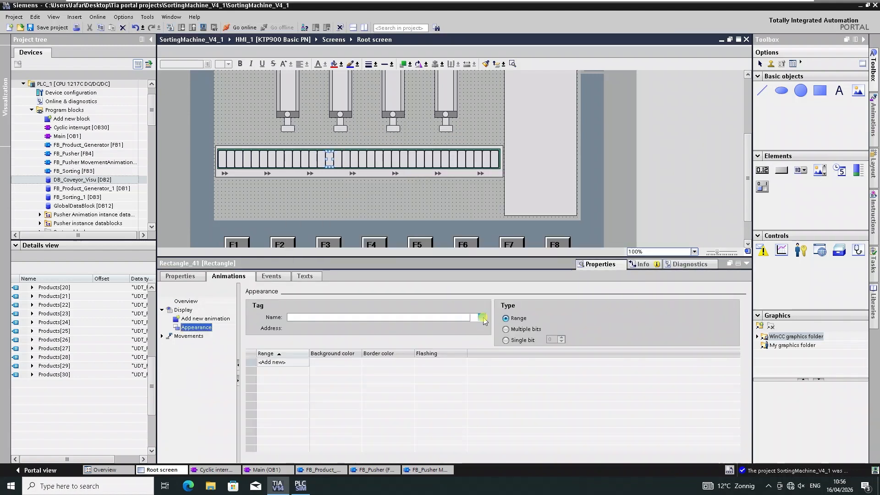
click(482, 317)
click(354, 183)
double_click(429, 172)
Add appearance animations to slots 15 and 16 and assign them the Products[15] and Products[16] Type tags.
click(338, 160)
click(481, 318)
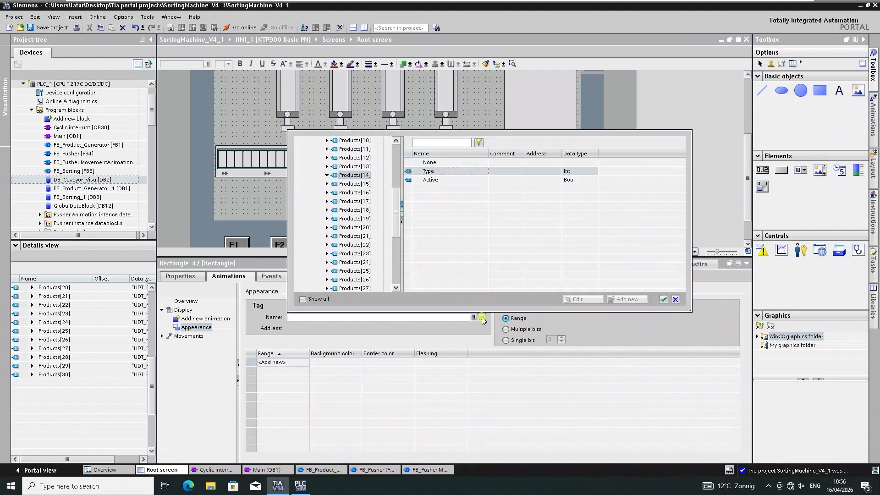
click(359, 184)
double_click(430, 170)
click(347, 159)
click(349, 316)
click(482, 318)
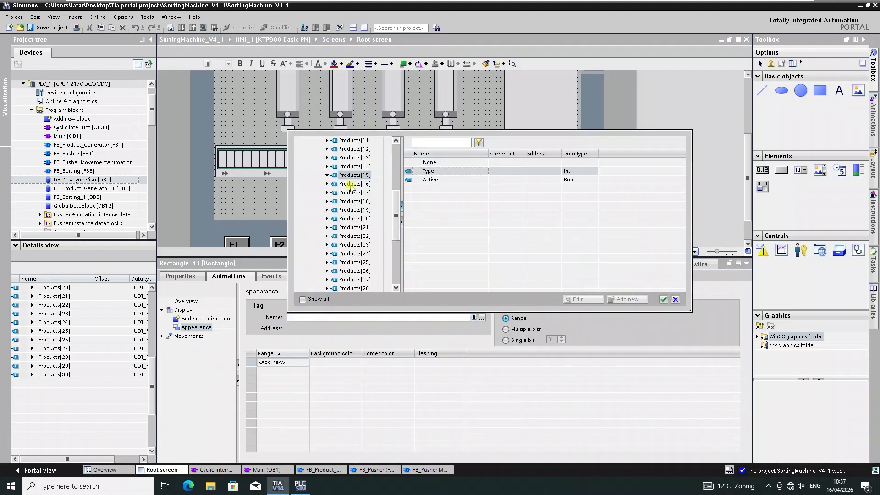
click(353, 185)
double_click(430, 170)
Add appearance animations to slots 17 and 18 and assign them the Products[17] and Products[18] Type tags.
click(355, 159)
click(347, 317)
click(482, 318)
click(353, 184)
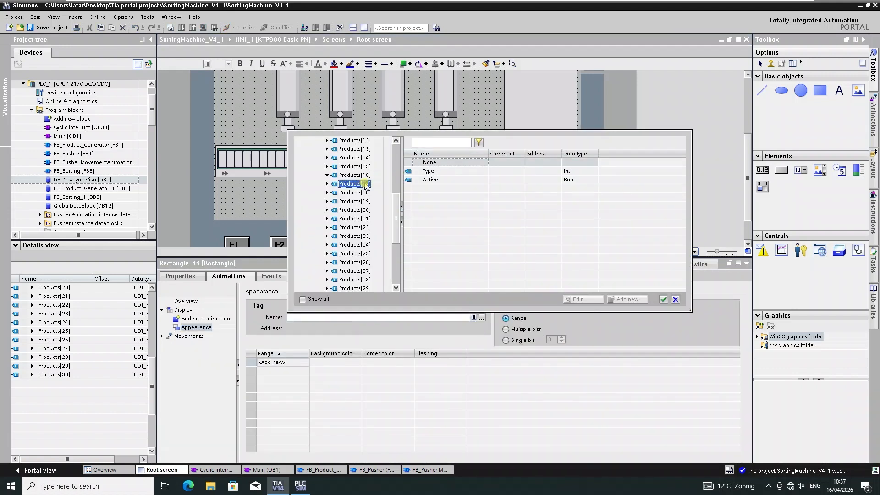
double_click(430, 170)
click(363, 159)
click(347, 316)
click(482, 318)
click(353, 184)
double_click(430, 170)
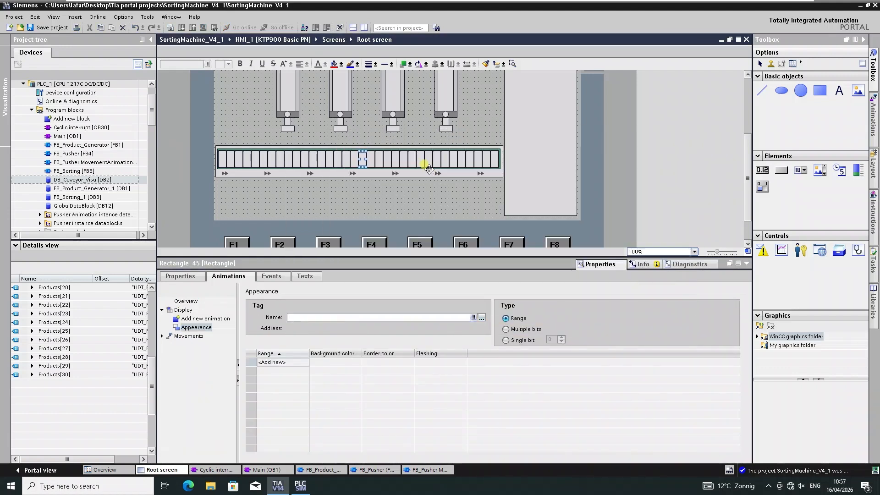
Add appearance animations to slots 19 and 20 and assign them the Products[19] and Products[20] Type tags.
click(371, 159)
click(347, 317)
click(482, 318)
double_click(430, 171)
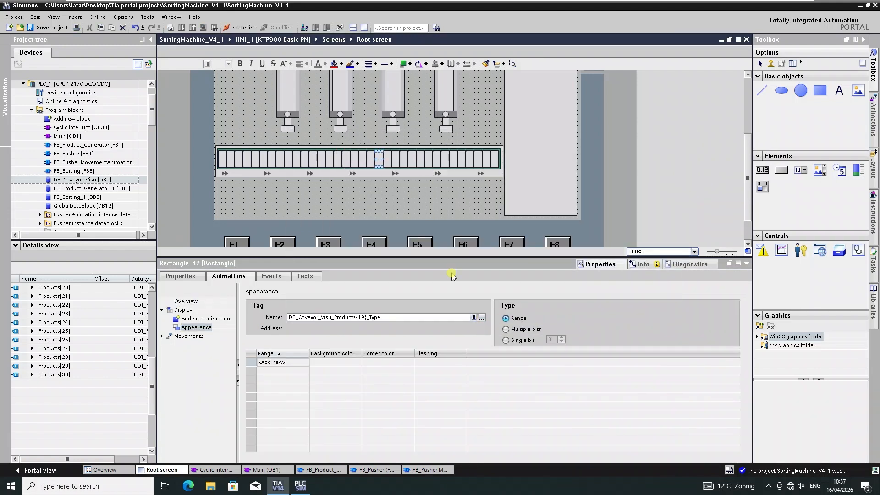
click(379, 159)
click(347, 316)
click(481, 318)
click(353, 184)
double_click(431, 170)
Add appearance animations to slots 21 and 22 and assign them the Products[21] and Products[22] Type tags.
click(387, 159)
click(347, 316)
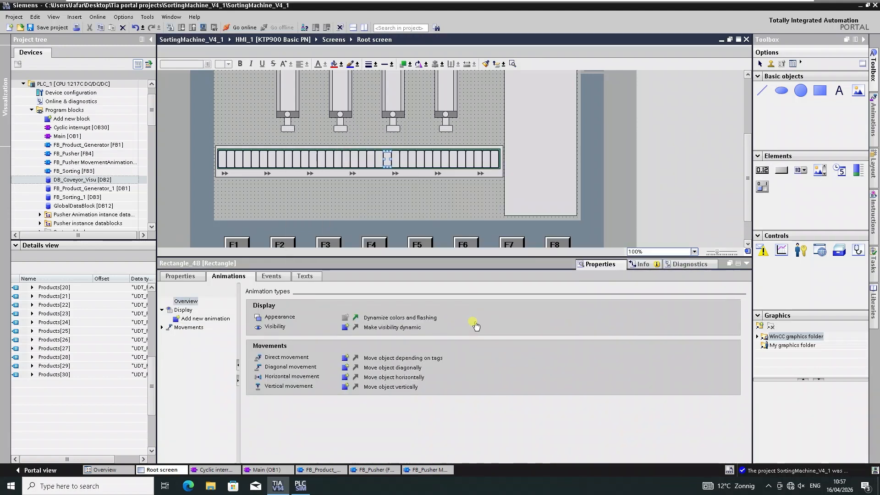
click(482, 318)
click(353, 184)
double_click(429, 171)
click(395, 159)
click(408, 318)
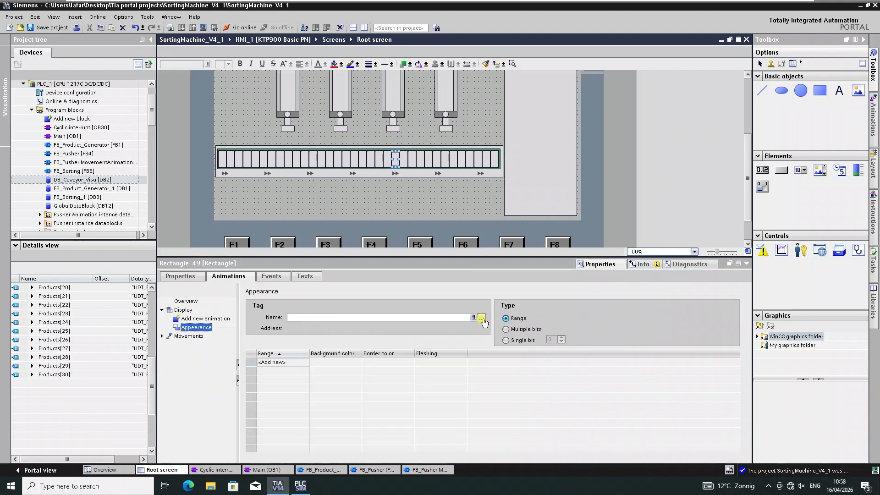
click(482, 318)
click(353, 185)
double_click(430, 170)
Add appearance animations to slots 23 and 24 and assign them the Products[23] and Products[24] Type tags.
click(403, 159)
click(415, 318)
click(482, 318)
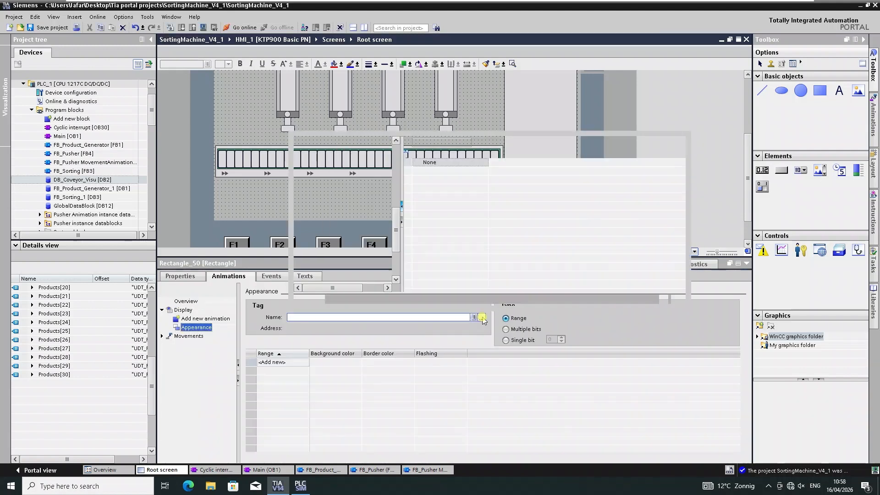
click(353, 185)
double_click(429, 173)
click(412, 159)
click(415, 318)
click(482, 317)
click(353, 185)
double_click(428, 173)
Add appearance animations to slots 25 and 26 and assign them the Products[25] and Products[26] Type tags.
click(421, 159)
click(413, 318)
click(482, 317)
click(353, 184)
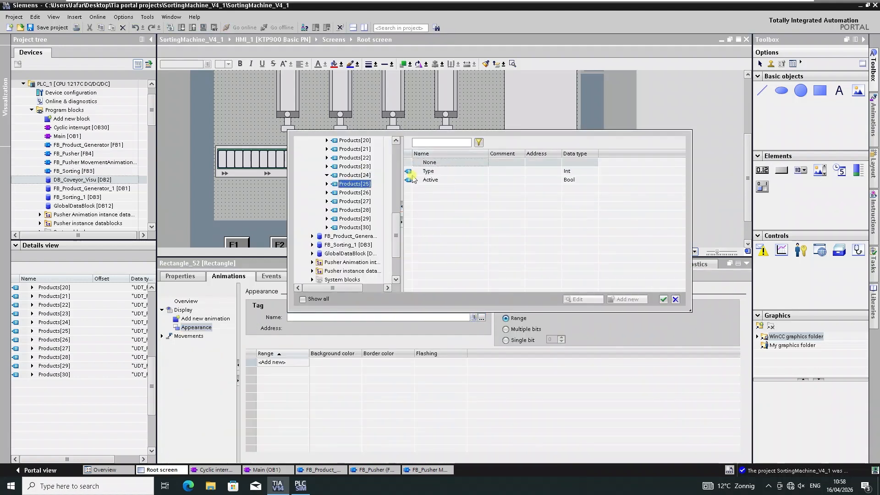
double_click(428, 173)
click(428, 159)
click(417, 319)
click(481, 317)
click(354, 184)
double_click(429, 173)
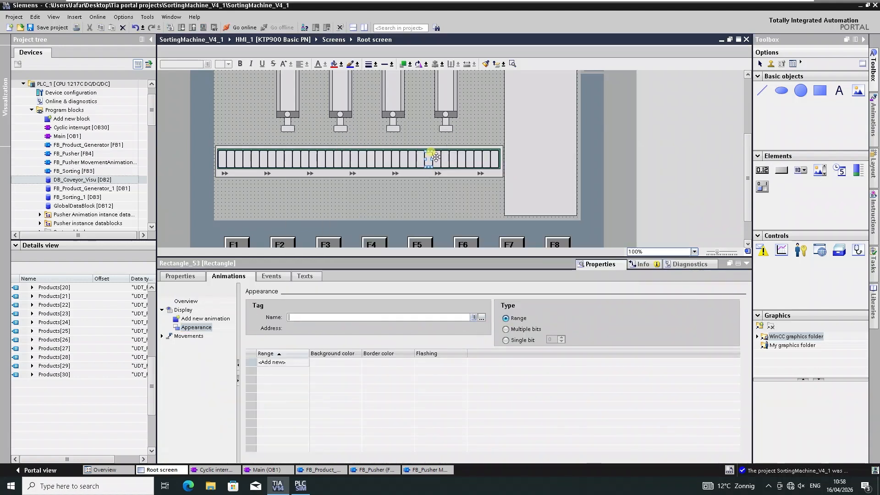
Add appearance animations to slots 27 and 28 and assign them the Products[27] and Products[28] Type tags.
click(437, 158)
click(348, 317)
click(482, 318)
click(354, 185)
double_click(429, 173)
click(445, 159)
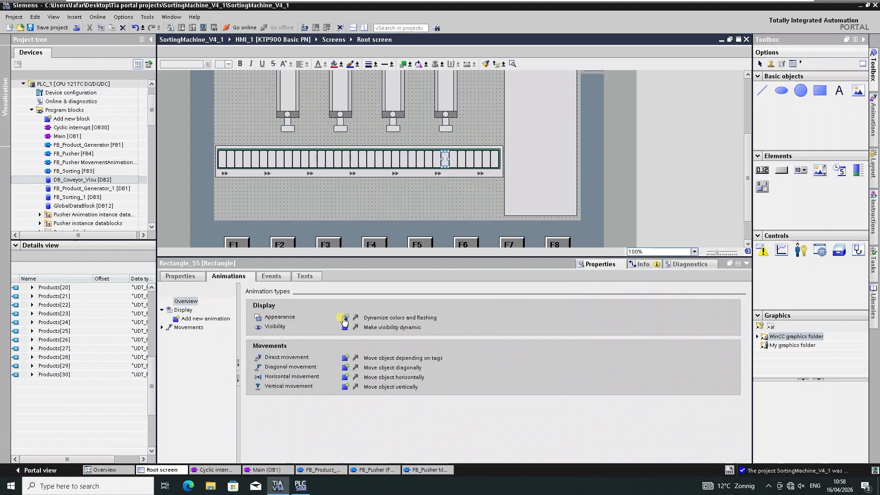
click(330, 318)
click(482, 318)
double_click(429, 173)
Add appearance animations to slots 29 and 30, assigning the Products[30] Type tag to the last slot.
click(453, 159)
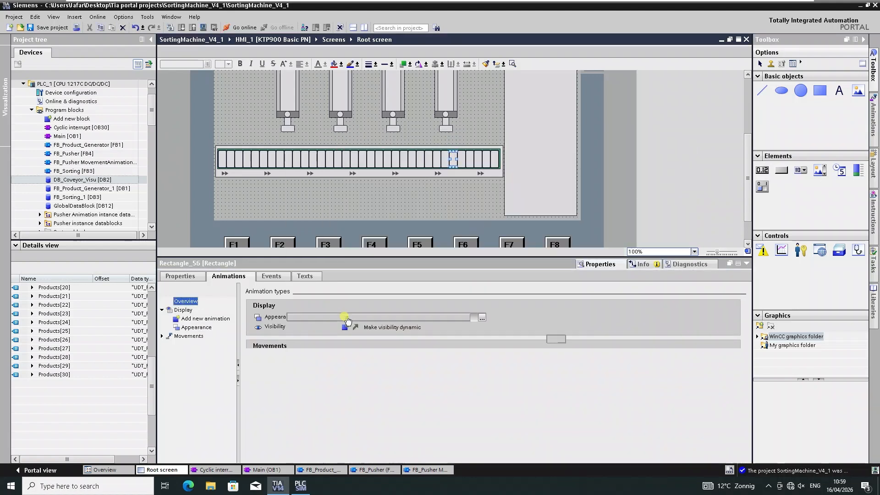
click(339, 319)
click(462, 159)
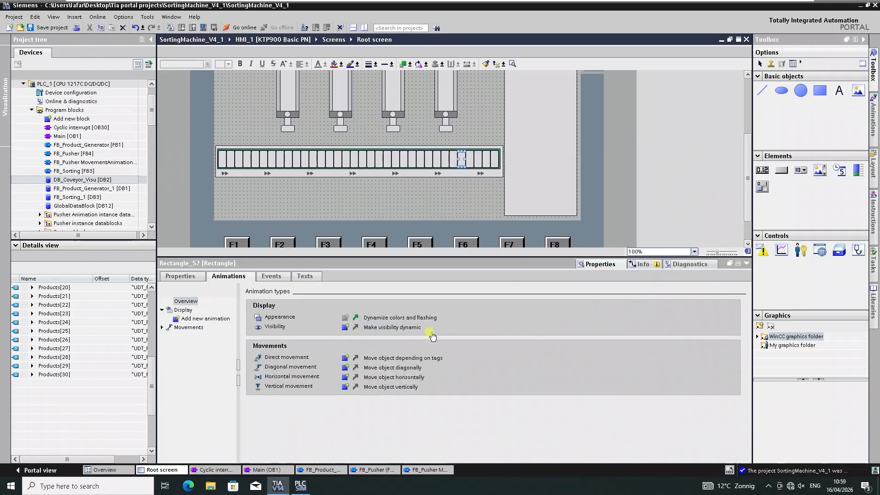
click(339, 318)
click(482, 318)
click(373, 176)
double_click(429, 171)
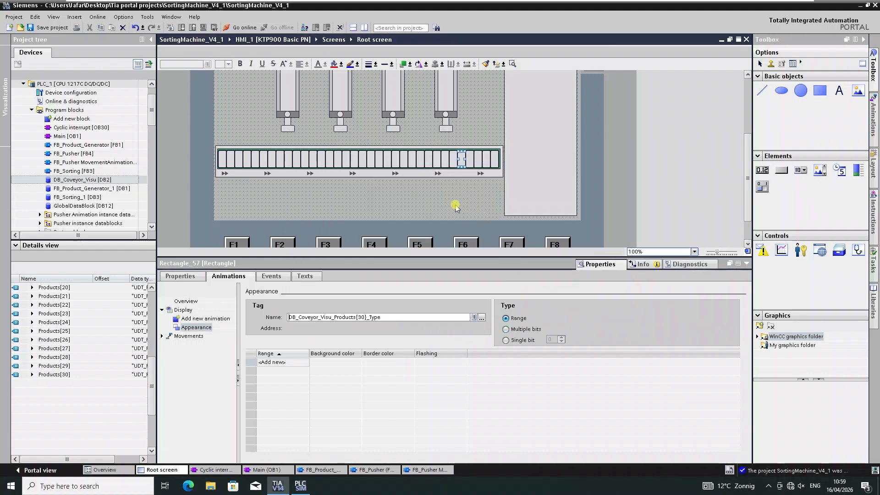
Select the fourth slot rectangle and add four new ranges to its appearance animation.
click(238, 158)
click(247, 158)
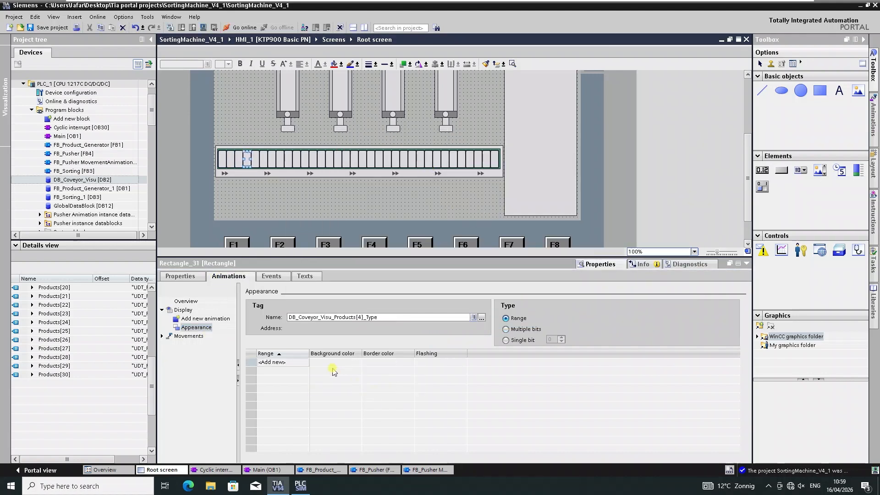
double_click(283, 362)
double_click(280, 372)
double_click(280, 380)
double_click(279, 389)
Set the four range values of the fourth slot's appearance animation to 1, 2, 3 and 4.
click(271, 363)
text(1)
double_click(279, 372)
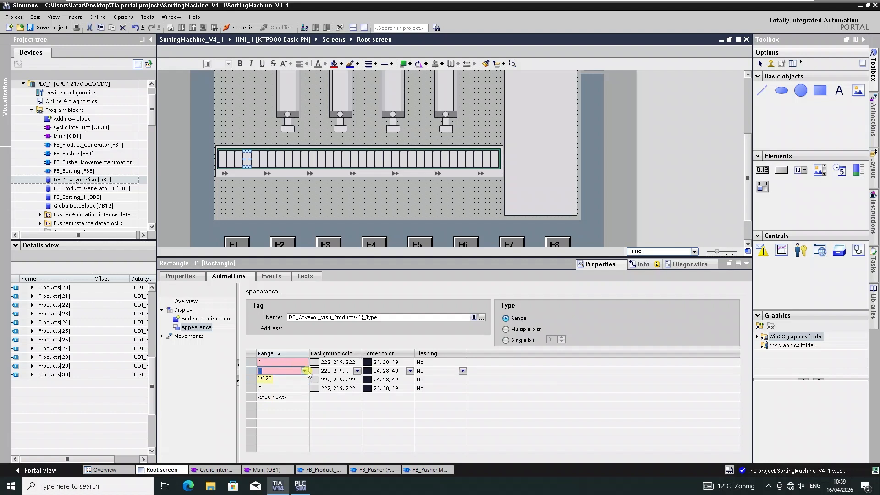
key(Escape)
text(2)
double_click(278, 381)
text(3)
double_click(283, 389)
text(4)
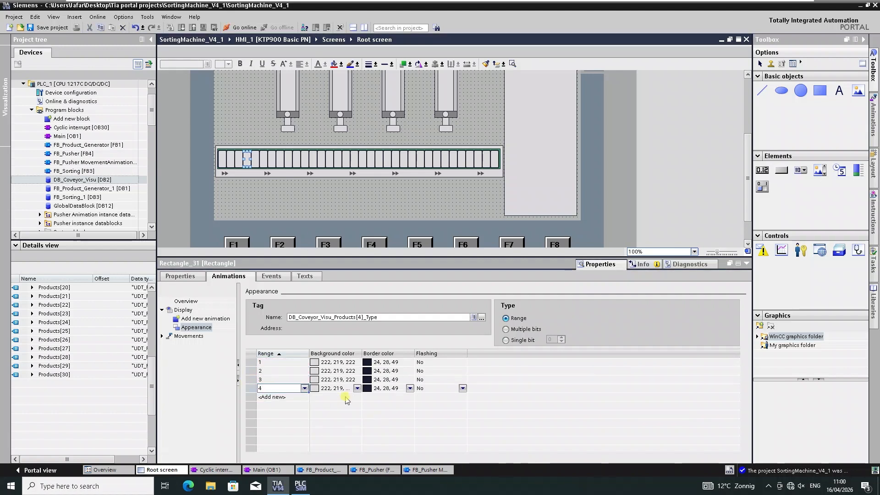
Set the fourth slot's range background colors to 132,0,0, 255,101,0, 156,207,0 and 49,154,99 for ranges 1 to 4.
double_click(357, 363)
click(322, 376)
click(358, 371)
click(357, 372)
click(324, 389)
double_click(357, 381)
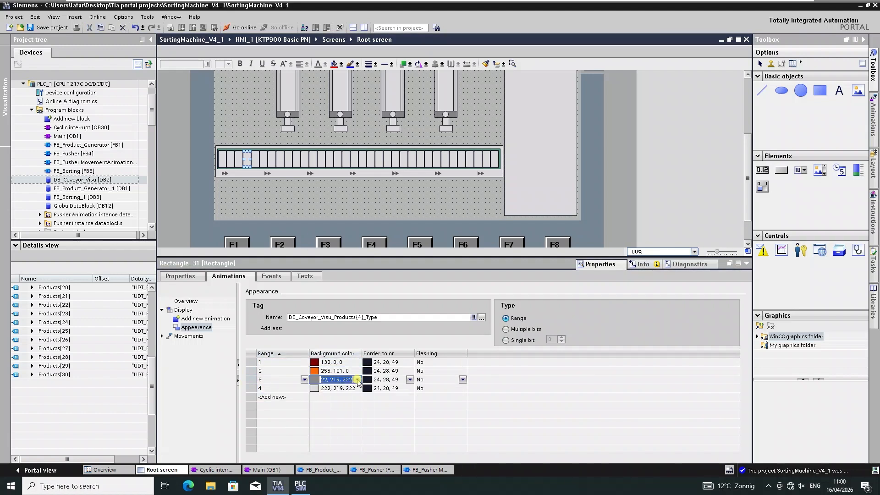
click(331, 411)
click(357, 389)
click(358, 390)
click(335, 414)
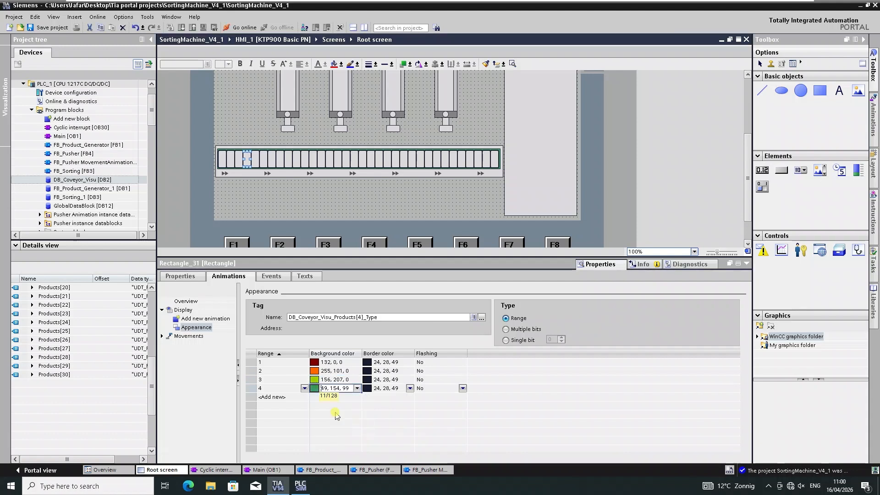
Set the fourth slot's range border colors to 255,0,0, 255,207,0 and 156,207,0, and change range 3's background to 132,130,0.
click(410, 363)
click(411, 363)
click(393, 372)
double_click(411, 372)
click(375, 403)
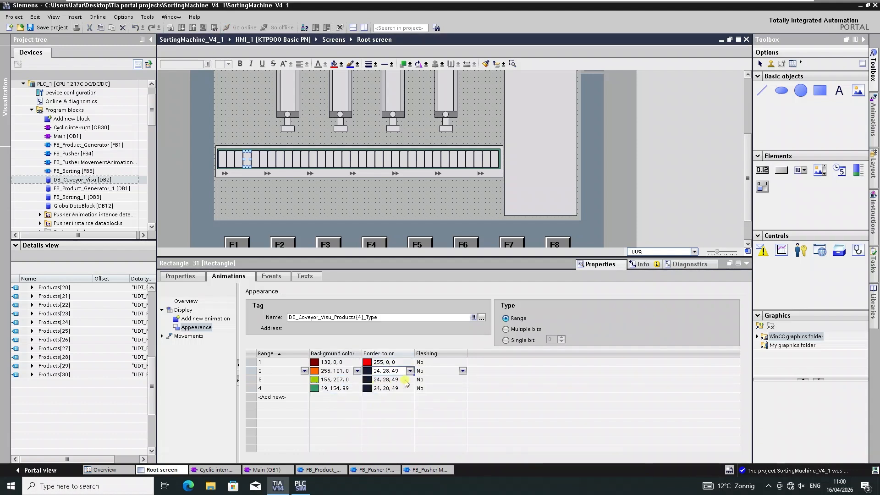
click(411, 373)
click(376, 404)
click(411, 378)
click(411, 380)
click(383, 412)
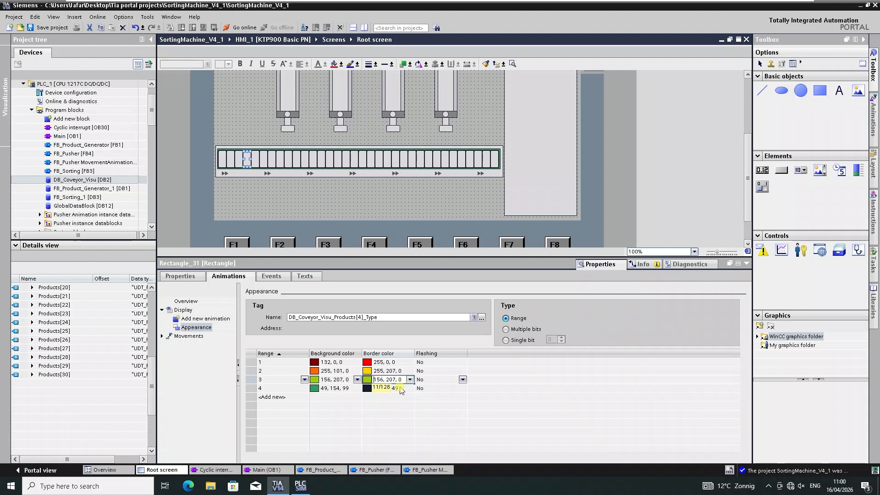
click(411, 380)
click(357, 381)
click(331, 406)
click(410, 388)
click(410, 388)
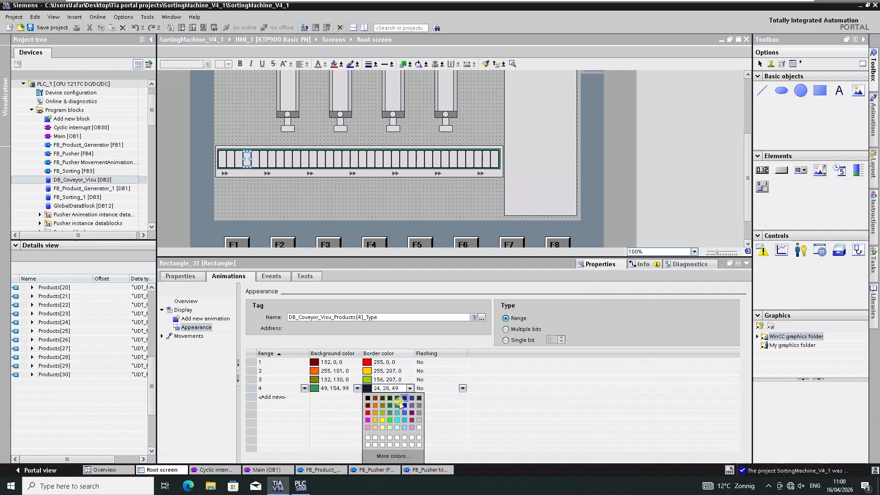
click(389, 421)
Select the fifth slot rectangle and add four ranges, 1 to 4, to its appearance animation.
click(255, 155)
text(1)
double_click(294, 371)
double_click(292, 380)
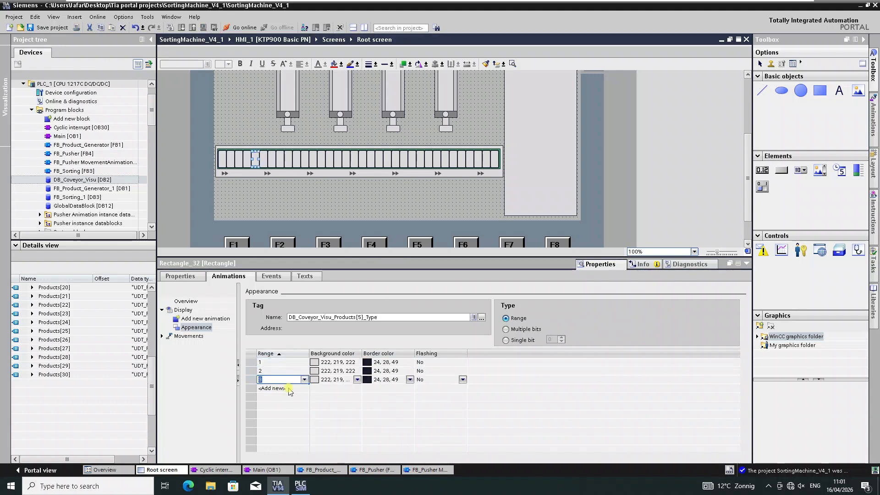
double_click(289, 389)
Set the fifth slot's range background colors to 132,0,0, 255,101,0, 132,130,0 and 49,154,99.
click(357, 363)
click(357, 362)
click(315, 380)
click(357, 371)
click(357, 371)
click(322, 389)
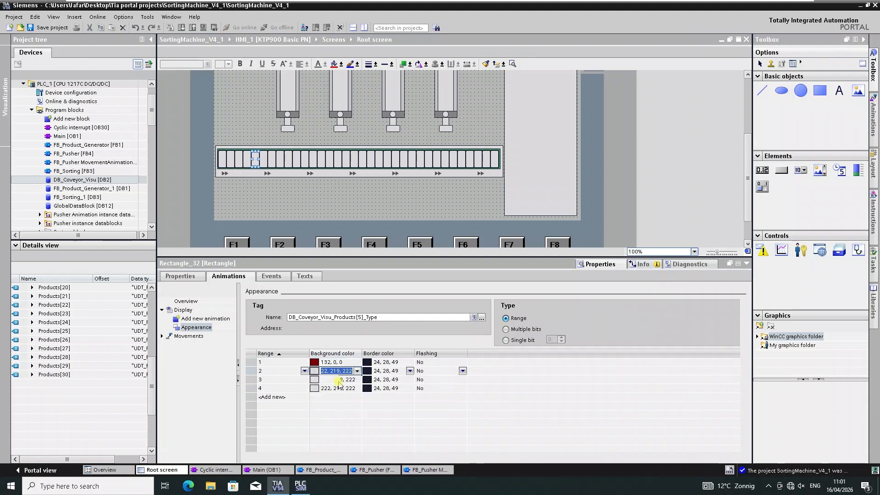
click(357, 381)
click(357, 380)
click(330, 397)
click(358, 389)
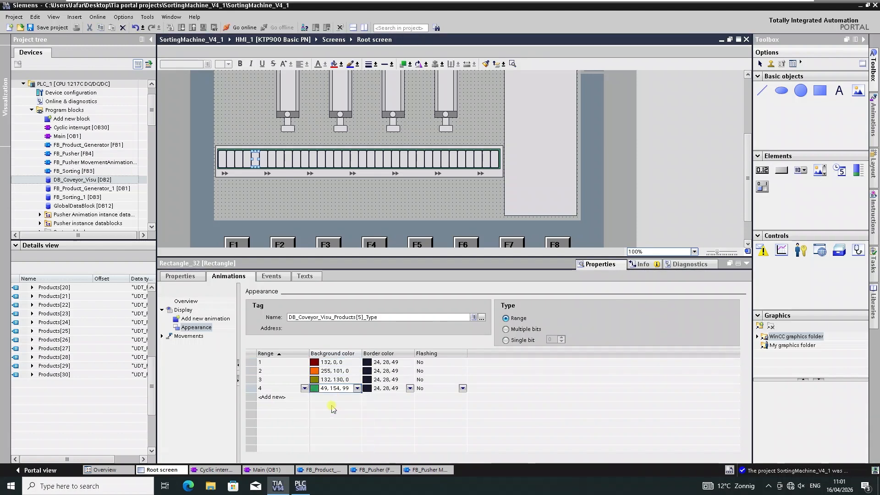
Select the sixth slot rectangle and add four ranges, 1 to 4, to its appearance animation.
click(264, 159)
double_click(273, 362)
text(1)
double_click(289, 370)
double_click(288, 379)
double_click(288, 388)
Set the sixth slot's range background colors to 132,0,0, 255,101,0, 132,130,0 and 49,154,99.
click(337, 363)
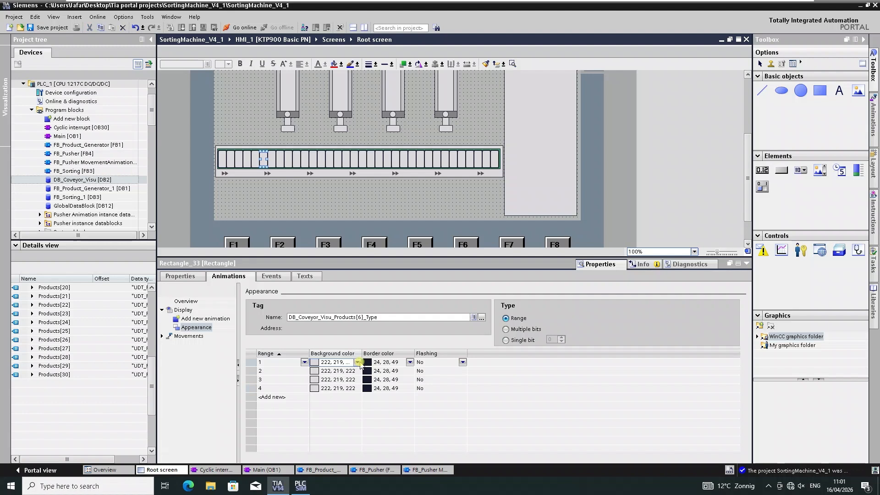
click(358, 372)
click(323, 388)
click(357, 380)
click(357, 380)
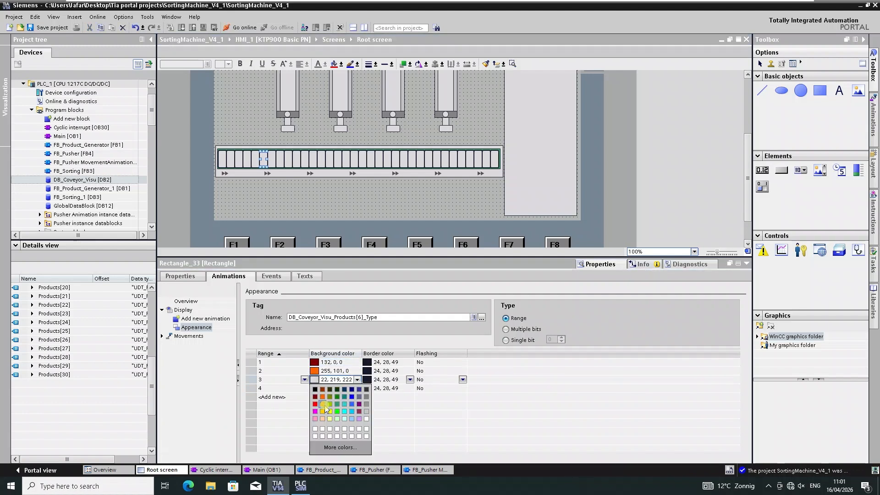
click(329, 397)
click(358, 389)
click(357, 389)
click(339, 417)
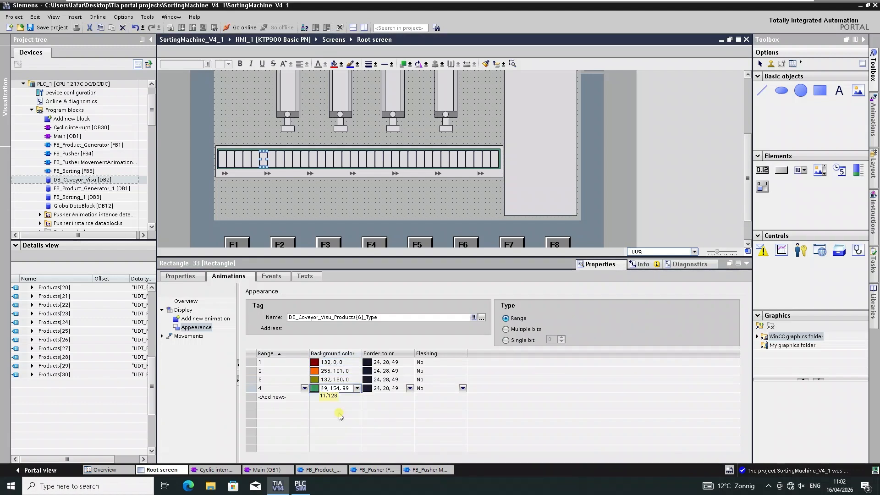
Select the seventh slot rectangle and add four ranges, 1 to 4, to its appearance animation.
click(273, 159)
double_click(275, 362)
double_click(278, 371)
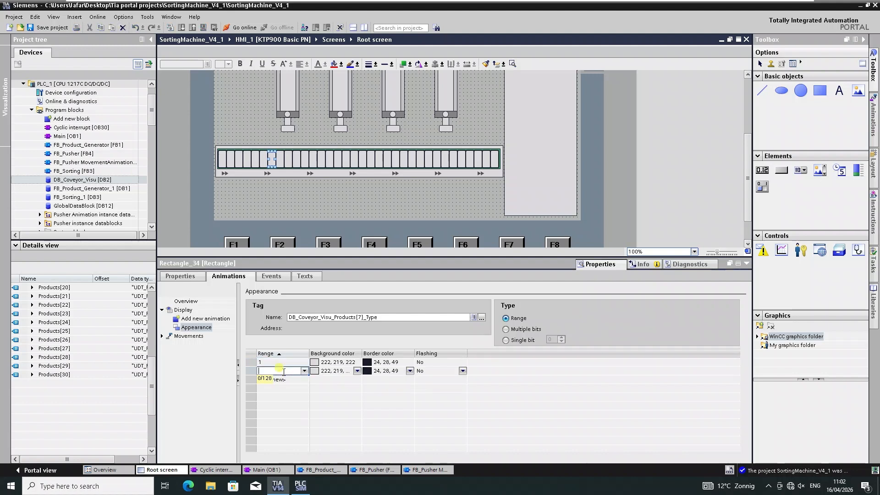
double_click(282, 379)
double_click(282, 389)
Set the seventh slot's range background colors to 132,0,0, 255,101,0, 132,130,0 and green for range 4.
click(357, 363)
click(357, 363)
click(315, 380)
click(357, 371)
click(358, 372)
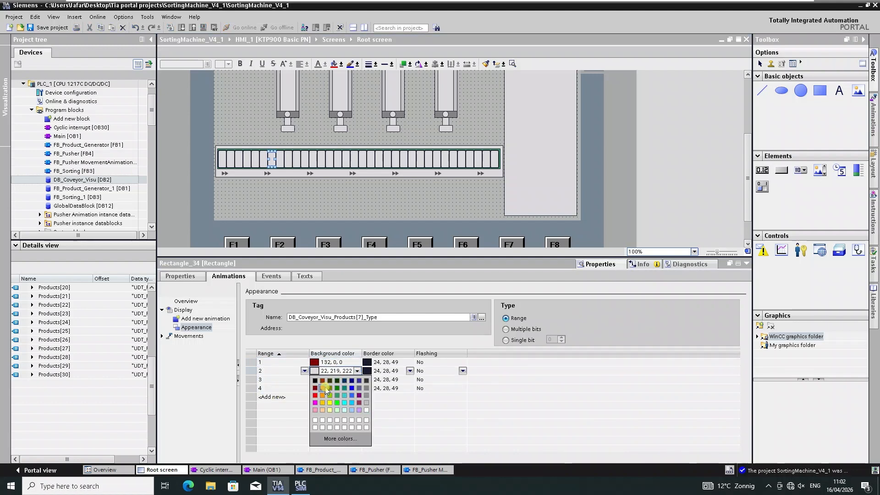
click(324, 389)
click(358, 380)
click(357, 380)
click(329, 397)
click(357, 389)
click(358, 389)
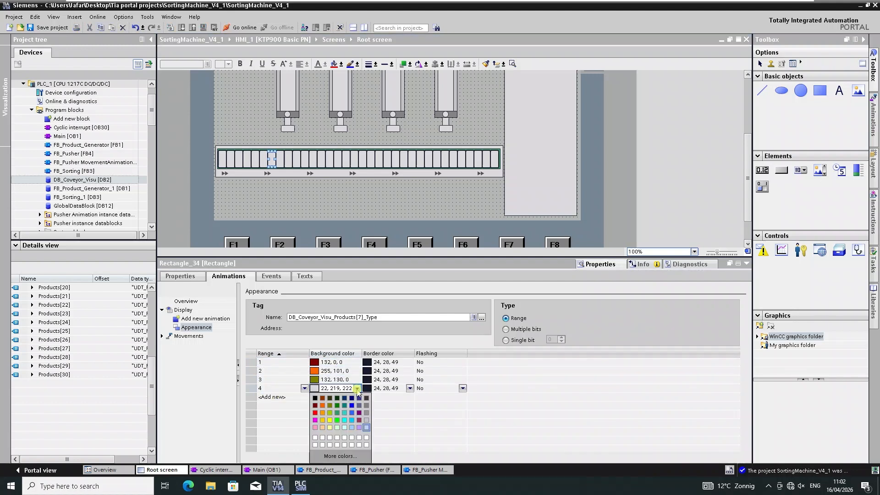
click(338, 406)
Select the eighth slot rectangle and add four ranges, 1 to 4, to its appearance animation.
click(279, 159)
double_click(296, 362)
double_click(282, 372)
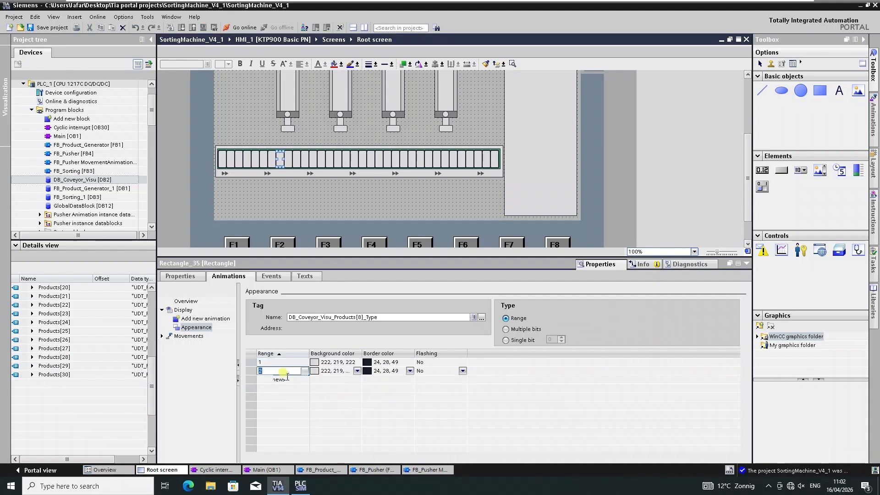
double_click(282, 381)
double_click(282, 389)
Set the eighth slot's range background colors to 132,0,0, 255,101,0, 132,130,0 and 0,130,0.
click(358, 363)
click(357, 362)
click(315, 380)
click(357, 372)
click(357, 372)
click(324, 389)
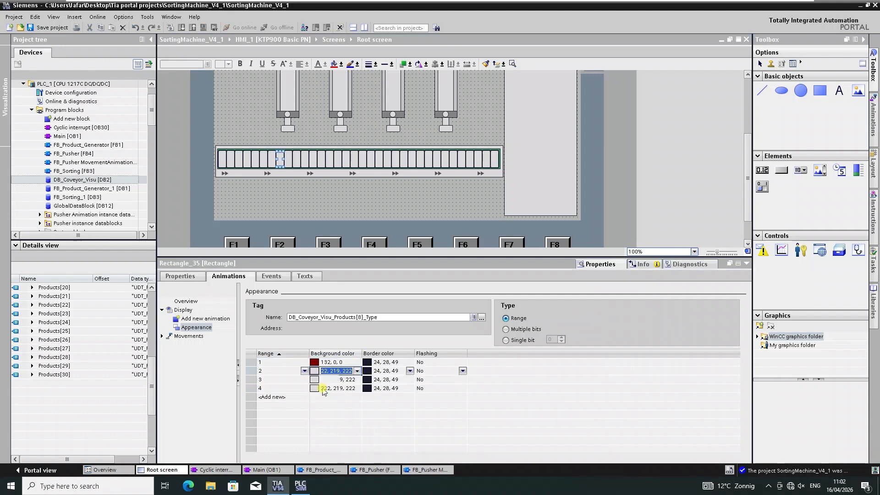
click(357, 380)
click(357, 381)
click(330, 396)
click(357, 389)
click(357, 389)
click(337, 407)
Select the ninth slot rectangle and set its four range background colors to dark red, orange, olive and green.
click(288, 159)
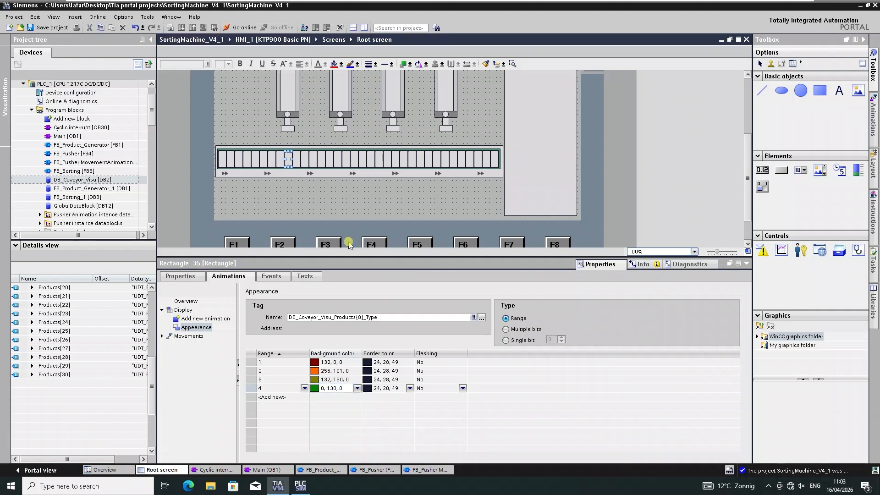
double_click(293, 362)
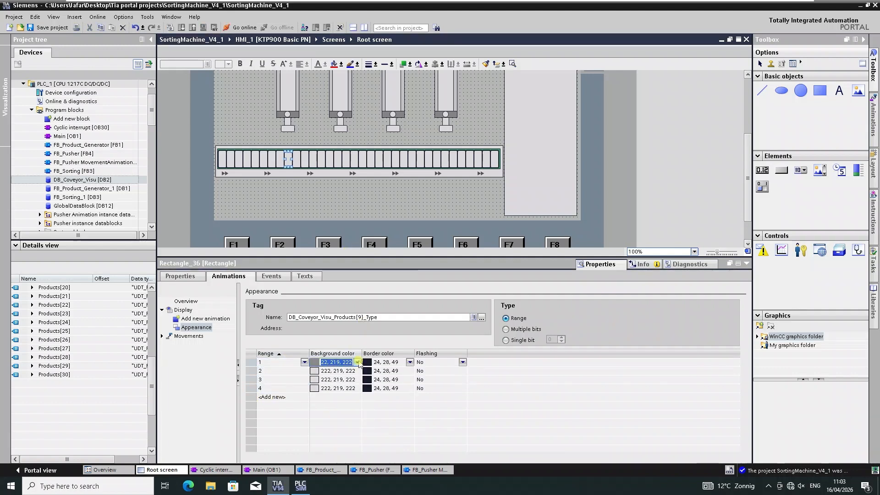
click(358, 362)
click(315, 379)
click(357, 371)
click(358, 371)
click(323, 388)
click(357, 380)
click(357, 380)
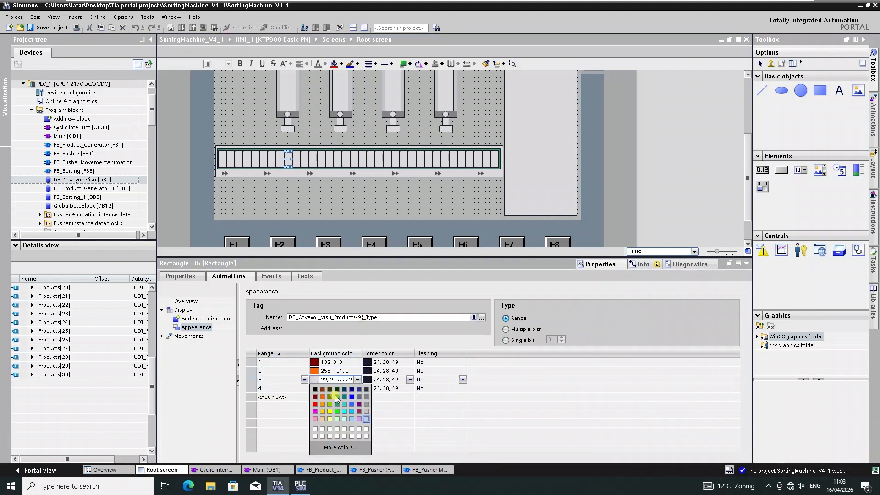
click(331, 397)
click(357, 389)
click(358, 389)
click(337, 406)
Select the tenth slot rectangle, add its ranges starting at 1, and color ranges 1 and 2 dark red and orange.
click(296, 159)
double_click(292, 363)
text(1)
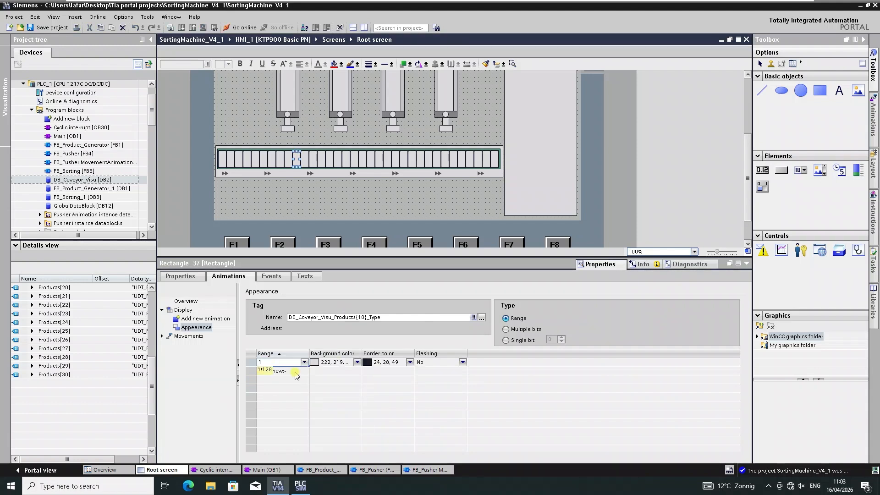
click(357, 362)
click(358, 362)
click(315, 380)
click(357, 371)
click(357, 371)
click(322, 388)
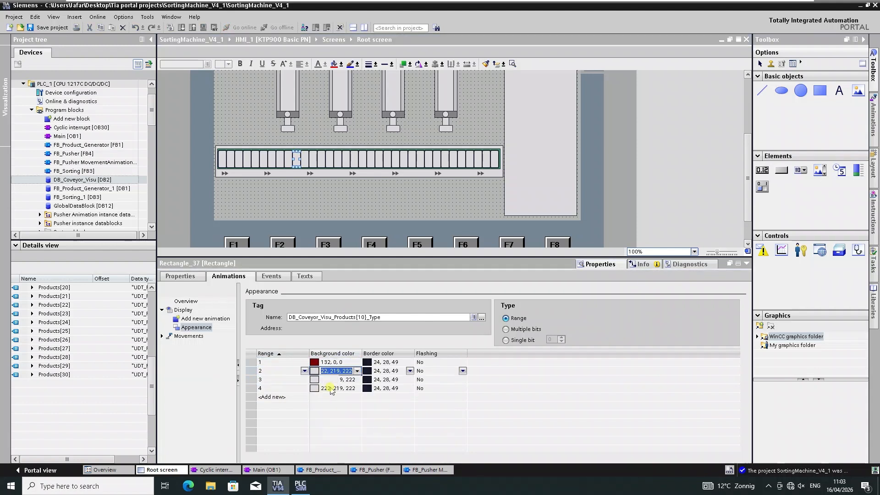
click(357, 380)
Select the eleventh slot rectangle, add its ranges, and set ranges 1 to 3 to 132,0,0, 255,101,0 and 132,130,0.
click(304, 159)
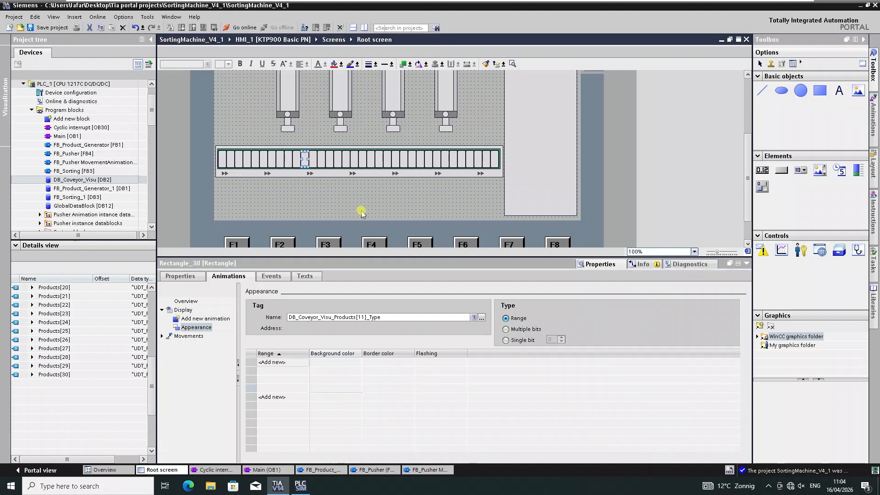
double_click(284, 363)
text(1)
click(357, 362)
click(357, 363)
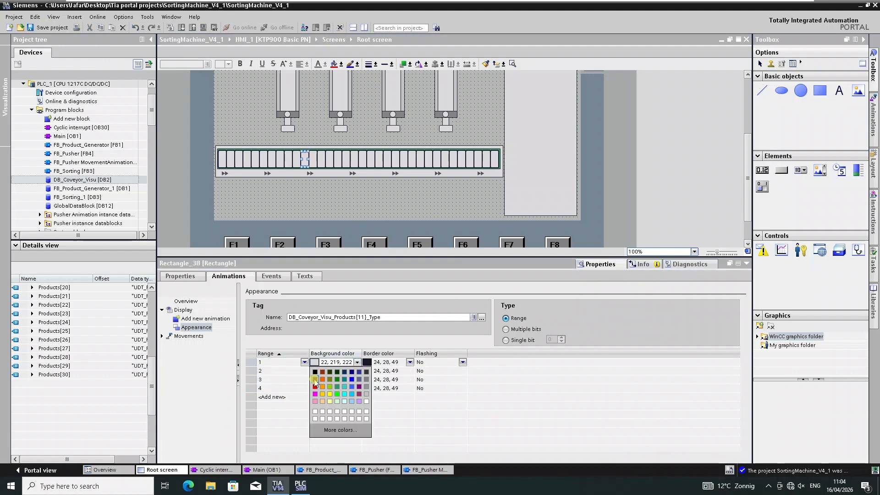
click(315, 379)
click(358, 371)
click(357, 371)
click(323, 388)
click(357, 380)
click(334, 396)
click(357, 388)
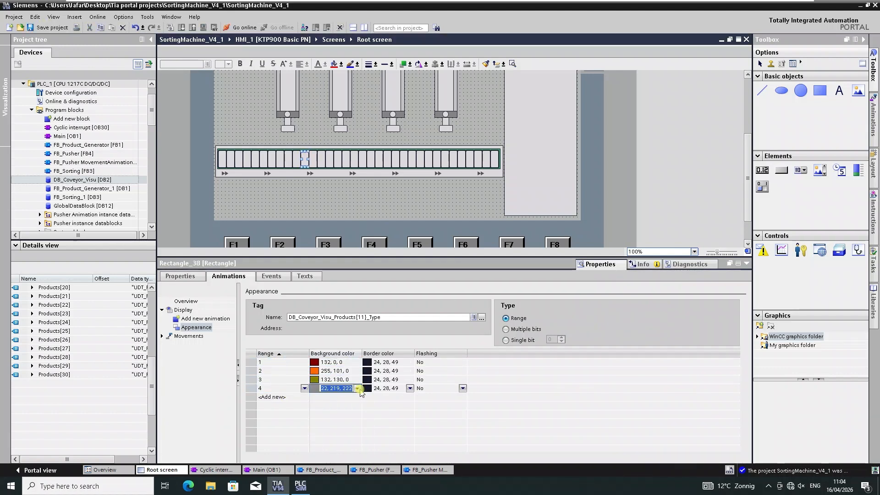
Add ranges 2, 3 and 4 to the twelfth slot's appearance animation.
double_click(284, 371)
double_click(285, 380)
double_click(284, 389)
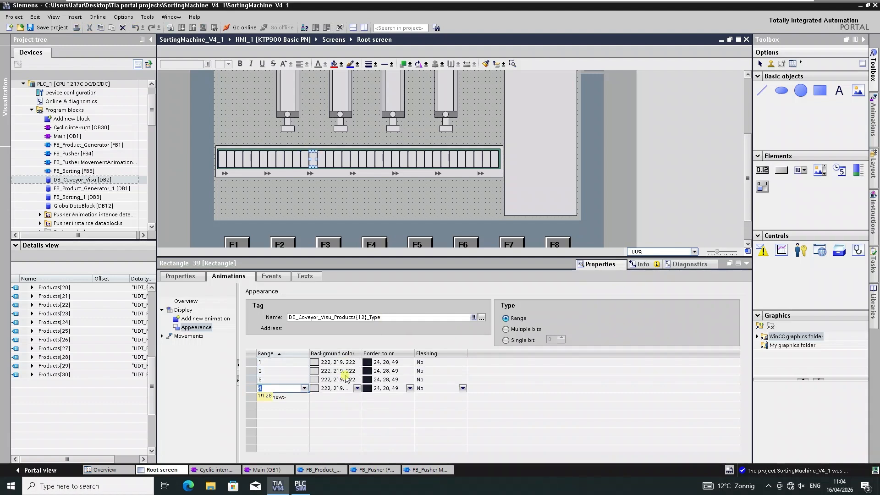
Set the twelfth slot's range background colors to 132,0,0, 255,101,0, 132,130,0 and 0,130,0.
click(357, 362)
click(315, 379)
click(357, 371)
click(357, 370)
click(323, 389)
click(357, 380)
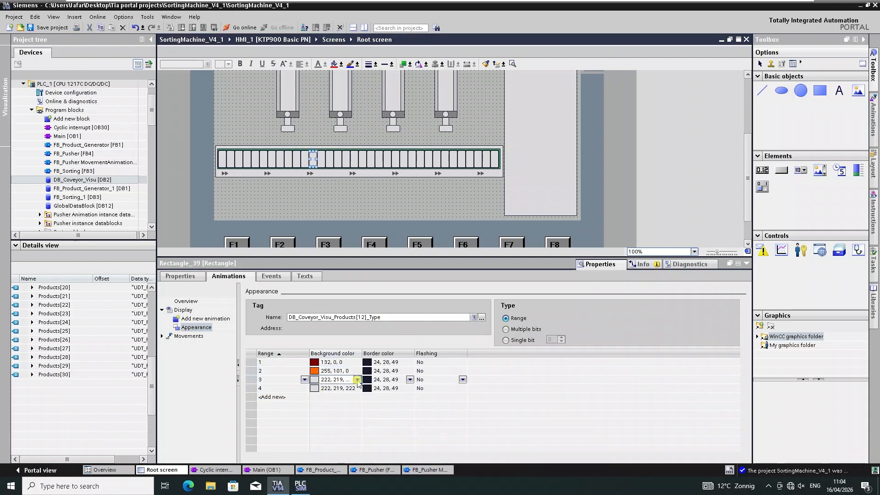
click(357, 380)
click(333, 397)
click(357, 388)
click(339, 403)
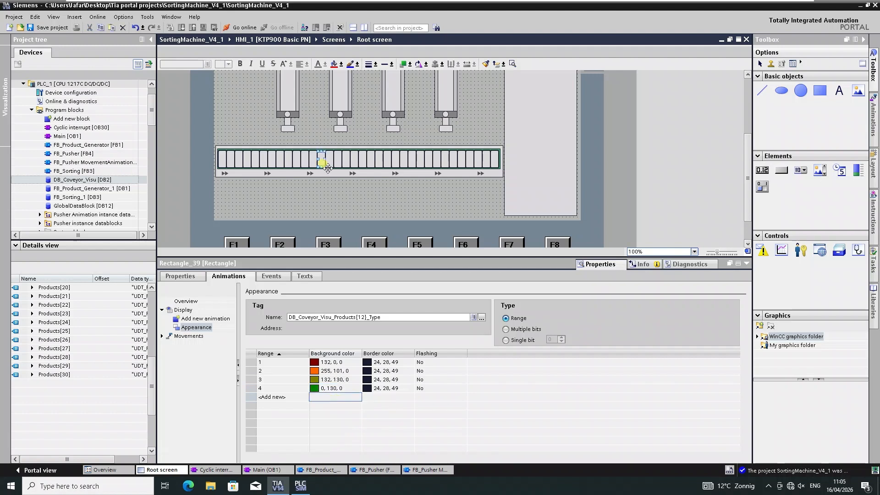
Add ranges 1 to 4 to the thirteenth slot and set their background colors to dark red, orange, olive and green.
text(1)
double_click(285, 371)
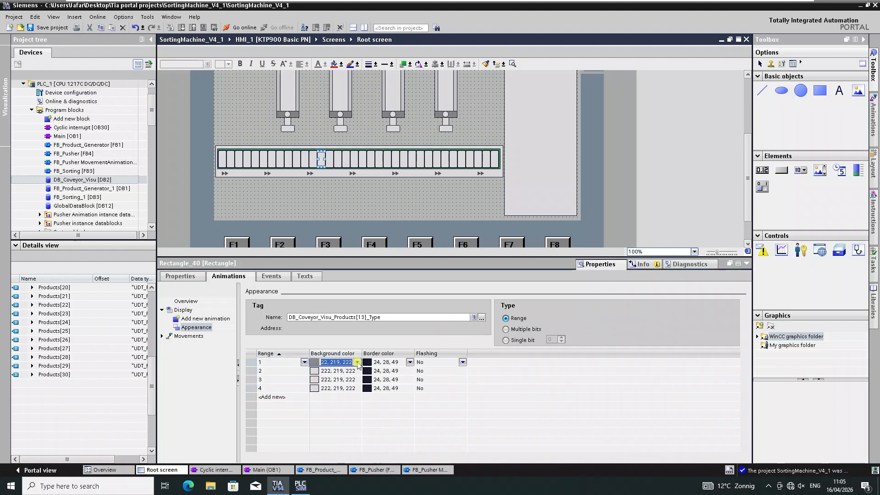
click(357, 363)
click(315, 379)
click(357, 371)
click(357, 371)
click(323, 388)
click(357, 380)
click(357, 380)
click(330, 397)
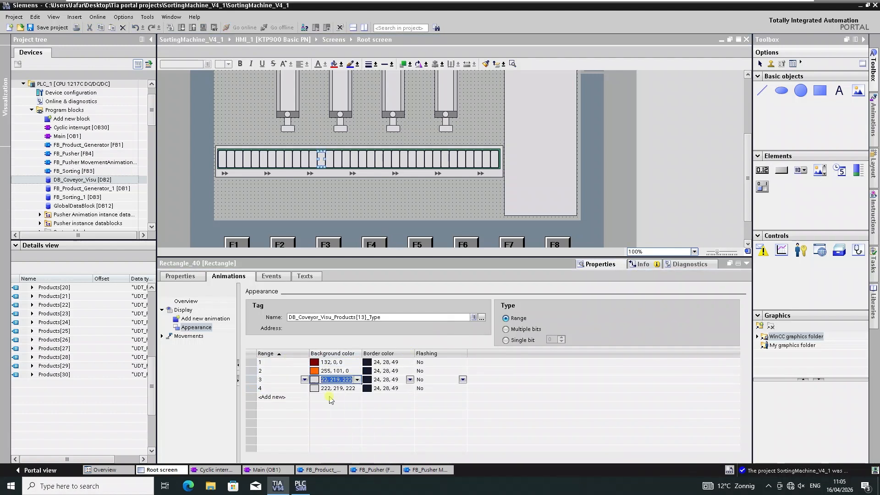
click(357, 388)
click(357, 388)
click(337, 406)
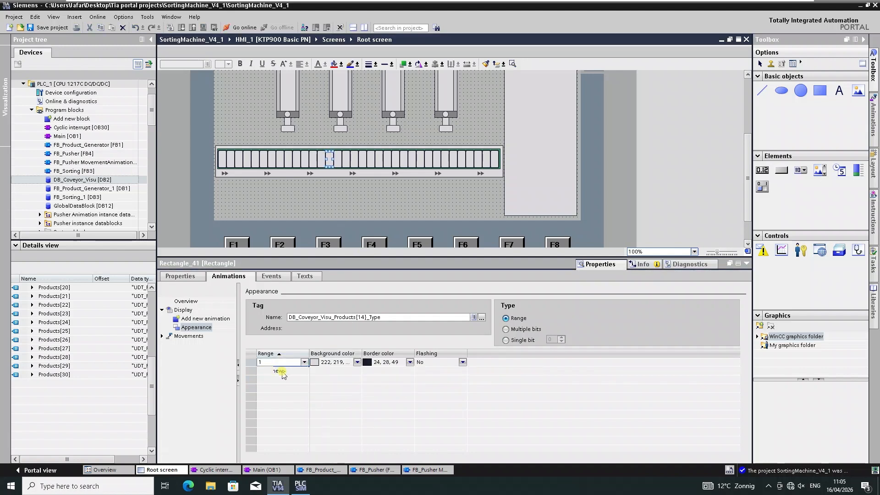
Set the fourteenth slot's range background colors to dark red, orange, olive and green.
click(358, 362)
click(315, 379)
click(357, 371)
click(357, 371)
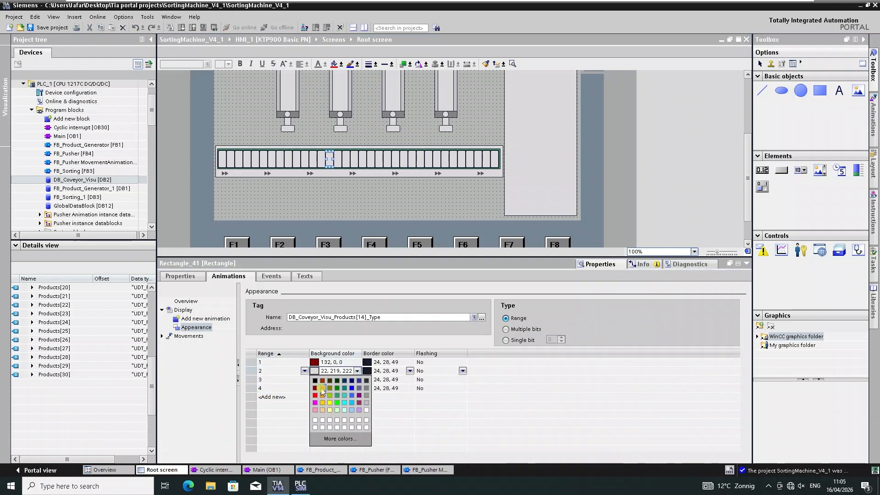
click(324, 388)
click(357, 380)
click(357, 380)
click(357, 389)
click(337, 406)
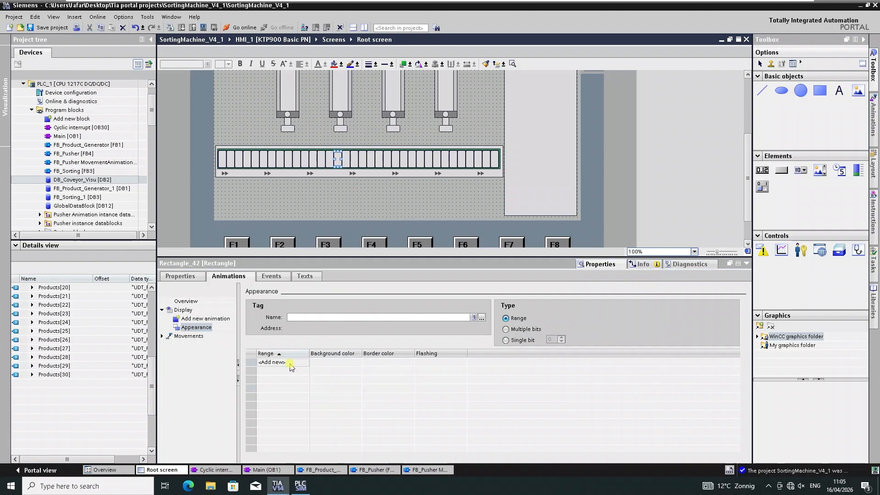
Set the fifteenth slot's range background colors to dark red, orange, olive and green.
click(357, 362)
click(316, 379)
click(357, 371)
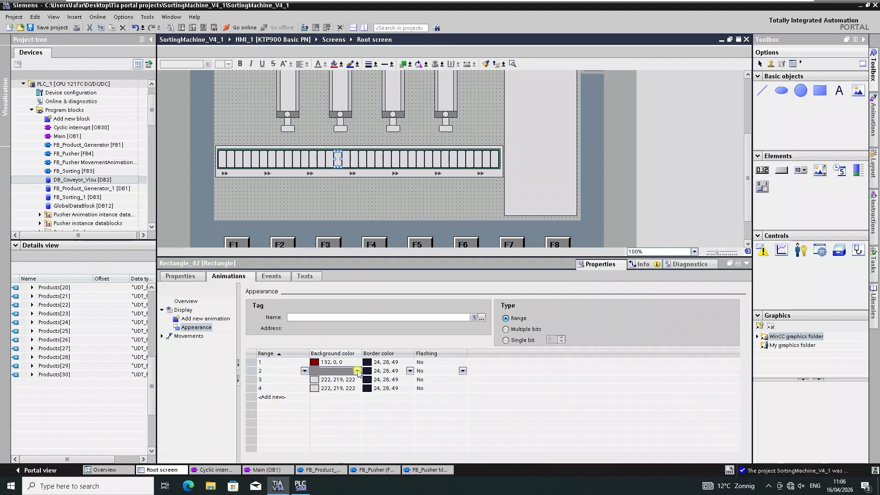
click(357, 371)
click(323, 388)
click(358, 380)
click(357, 380)
click(330, 398)
click(357, 388)
click(357, 388)
click(337, 406)
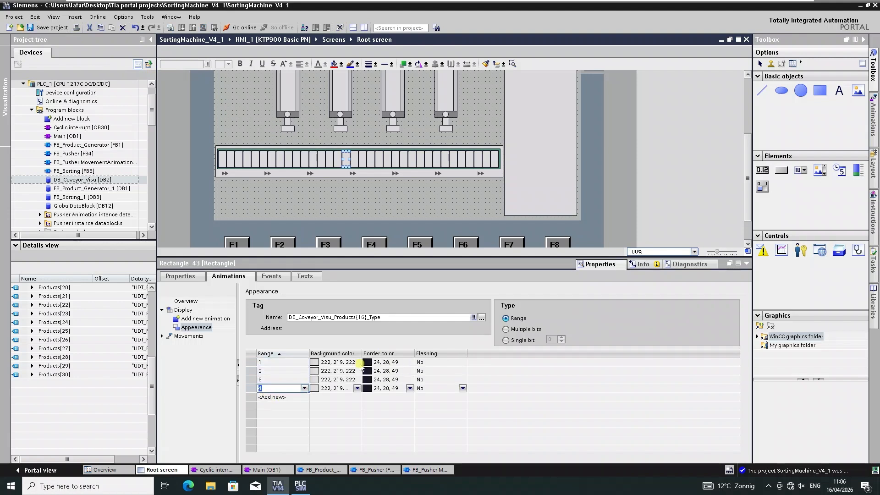
Set the sixteenth slot's range background colors to dark red, orange, olive and green.
click(357, 363)
click(315, 379)
click(357, 371)
click(357, 371)
click(323, 388)
click(357, 380)
click(357, 380)
click(331, 398)
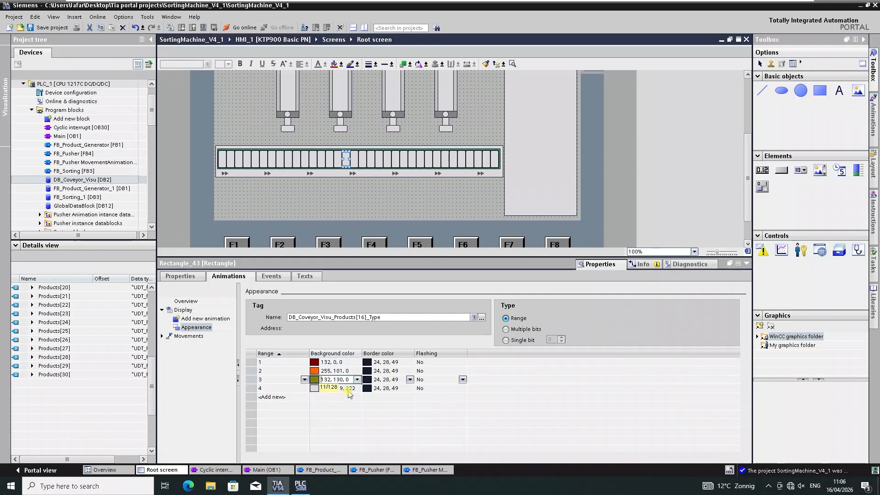
click(357, 389)
click(357, 388)
click(336, 405)
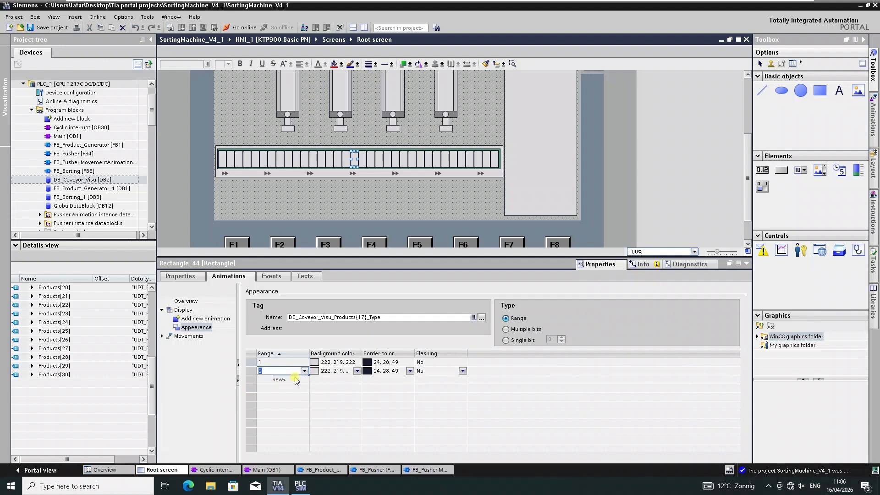
Set the seventeenth slot's range background colors to dark red, orange, olive and green.
double_click(357, 362)
click(315, 379)
double_click(358, 371)
click(324, 389)
click(357, 380)
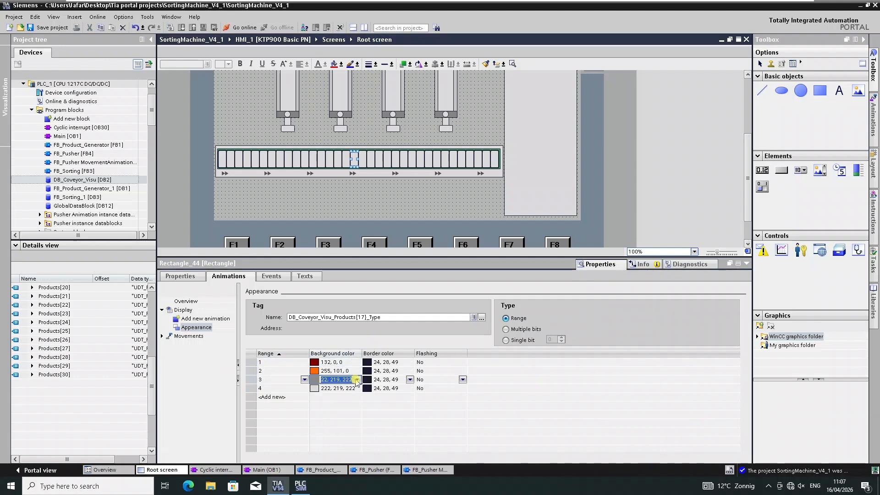
click(358, 380)
click(331, 398)
click(357, 389)
click(330, 414)
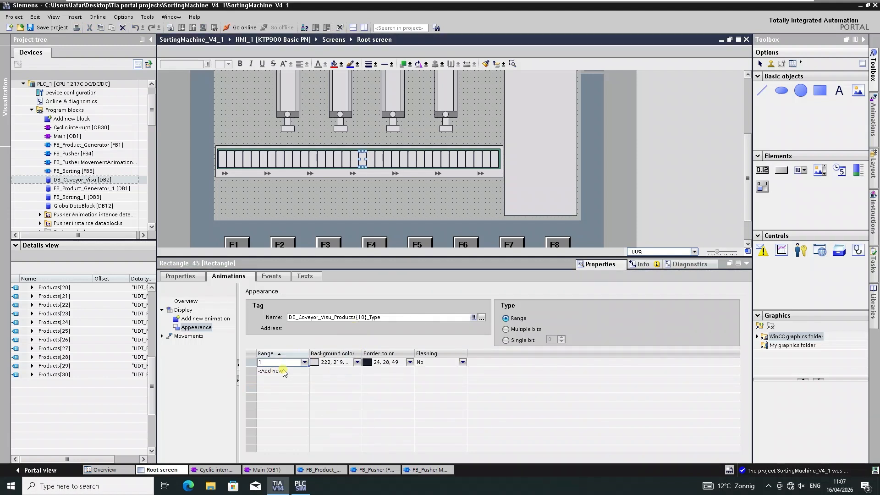
Set the eighteenth slot's range background colors to dark red, orange, olive and green.
click(357, 363)
click(357, 363)
click(315, 380)
click(358, 371)
click(357, 371)
click(324, 388)
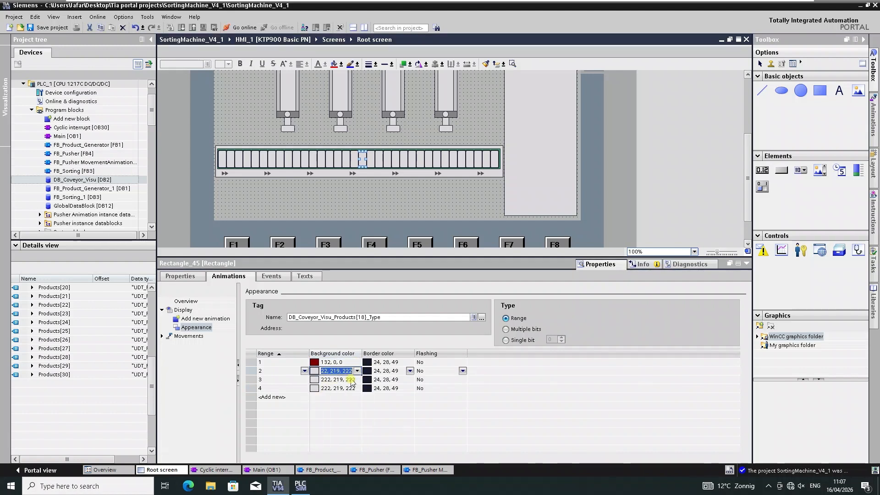
click(357, 380)
click(358, 379)
click(330, 398)
click(357, 389)
click(357, 389)
click(331, 406)
click(358, 388)
click(338, 406)
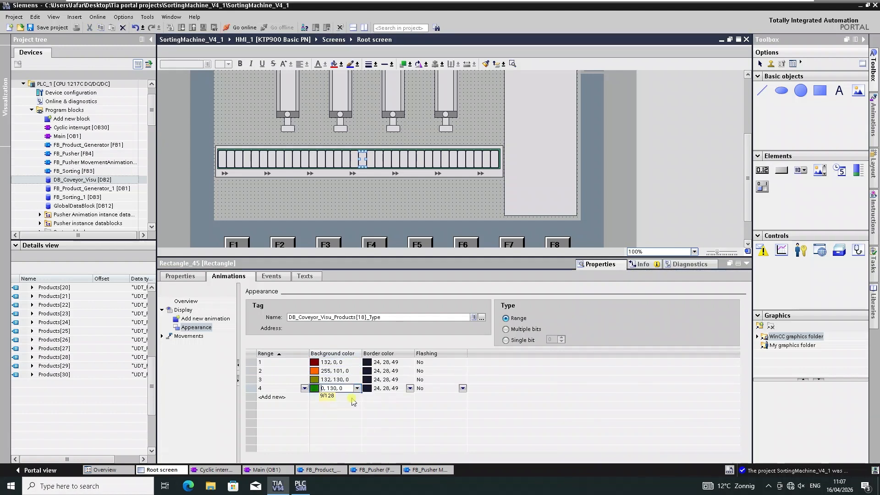
Set the nineteenth slot's range background colors to dark red, orange, olive and green.
click(357, 362)
click(357, 362)
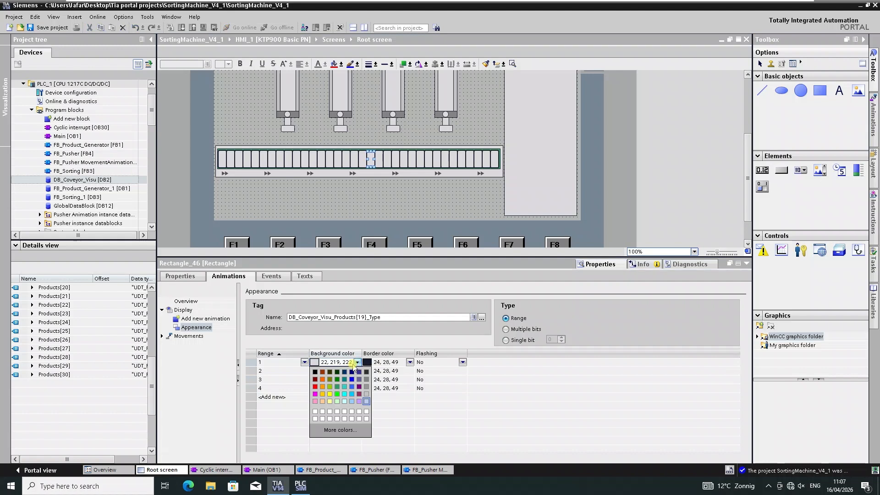
click(316, 380)
click(358, 371)
click(357, 371)
click(322, 388)
click(358, 380)
click(357, 379)
click(335, 398)
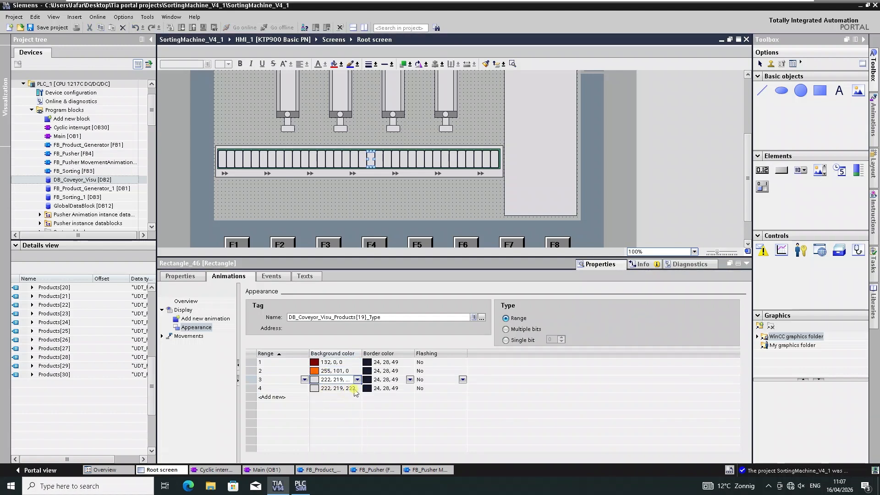
click(358, 388)
click(357, 388)
click(337, 405)
click(357, 380)
click(357, 379)
click(330, 398)
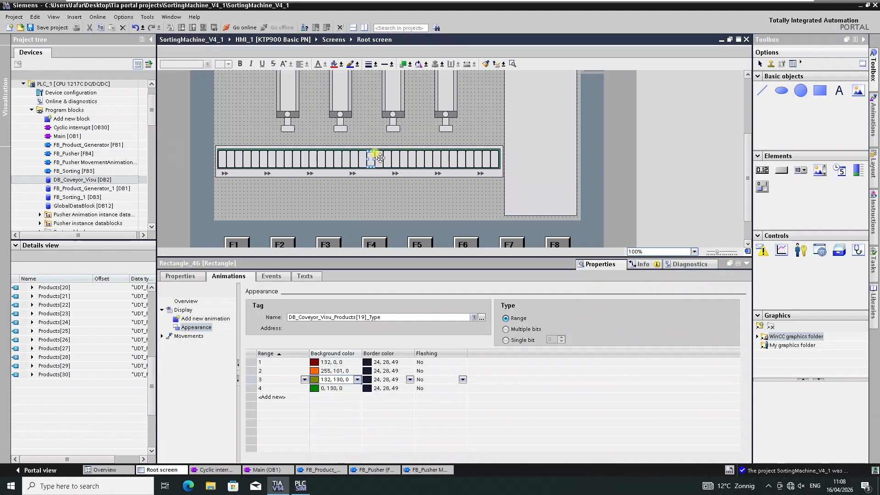
Set the twentieth slot's range background colors to dark red, orange, olive and green.
click(356, 363)
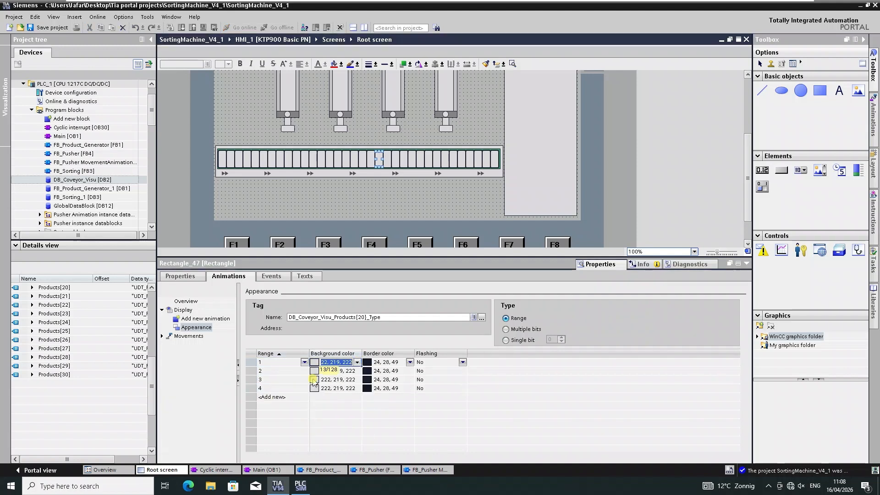
click(358, 371)
click(322, 389)
click(357, 380)
click(357, 380)
click(330, 398)
click(357, 388)
click(357, 389)
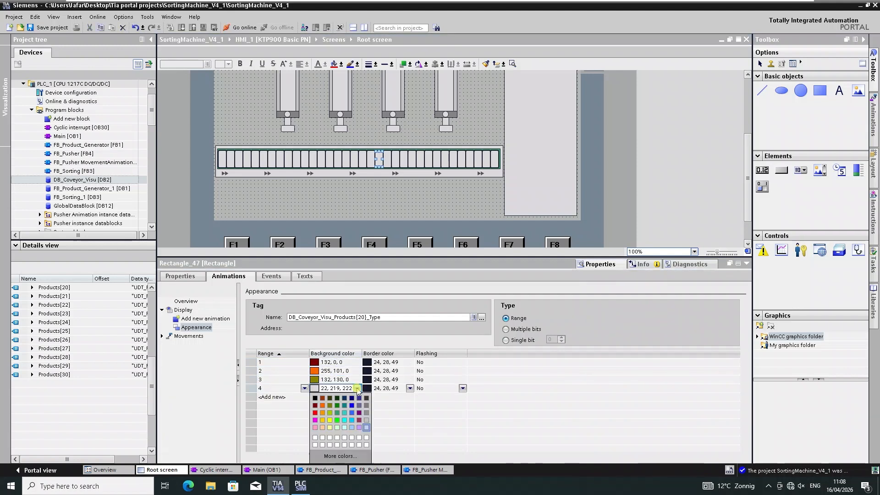
click(337, 406)
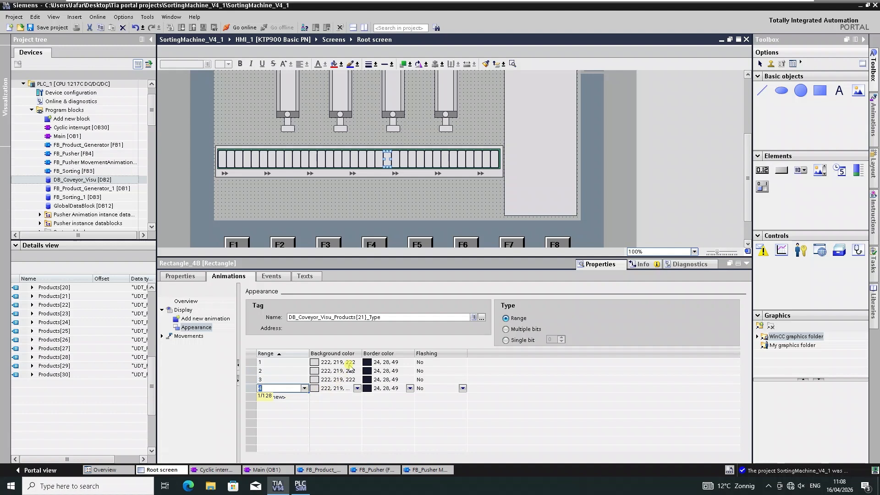
Set the twenty-first slot's range background colors to dark red, orange, olive and green.
click(358, 363)
click(357, 363)
click(315, 379)
click(357, 371)
click(357, 371)
click(323, 388)
click(357, 379)
click(358, 380)
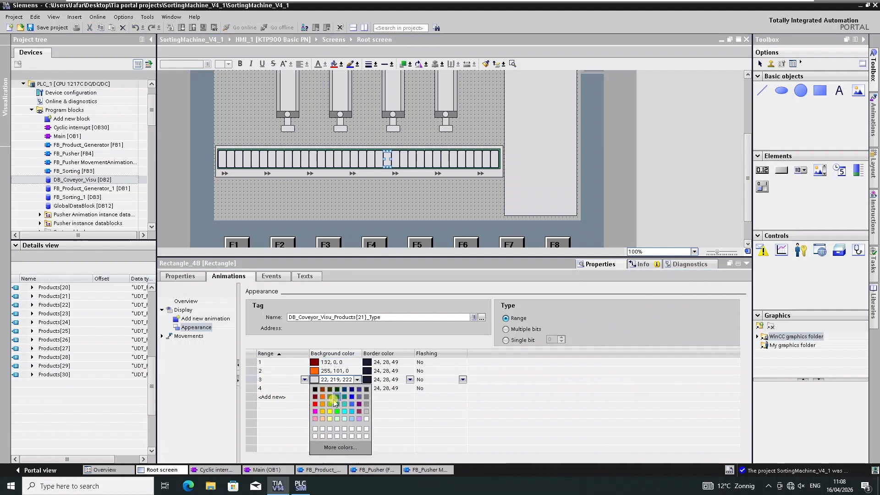
click(330, 398)
click(357, 389)
click(357, 388)
click(337, 406)
Set the twenty-second slot's range background colors to dark red, orange, olive and green.
click(395, 159)
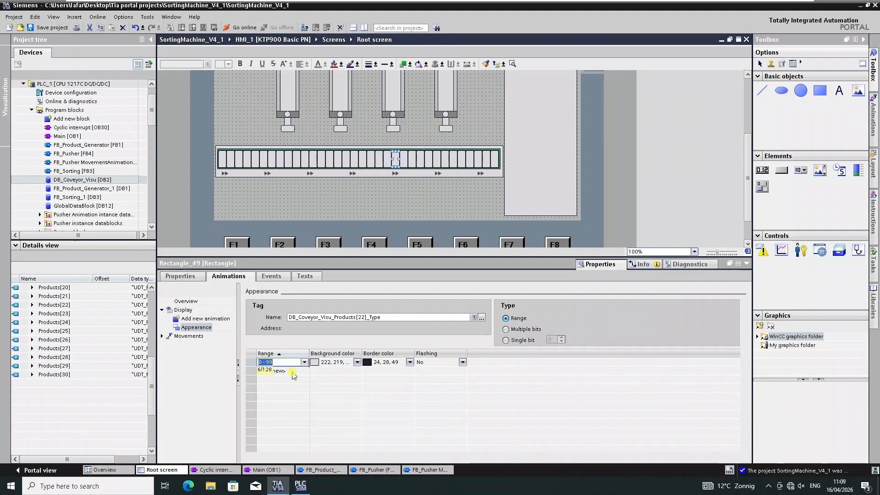
click(357, 362)
click(357, 362)
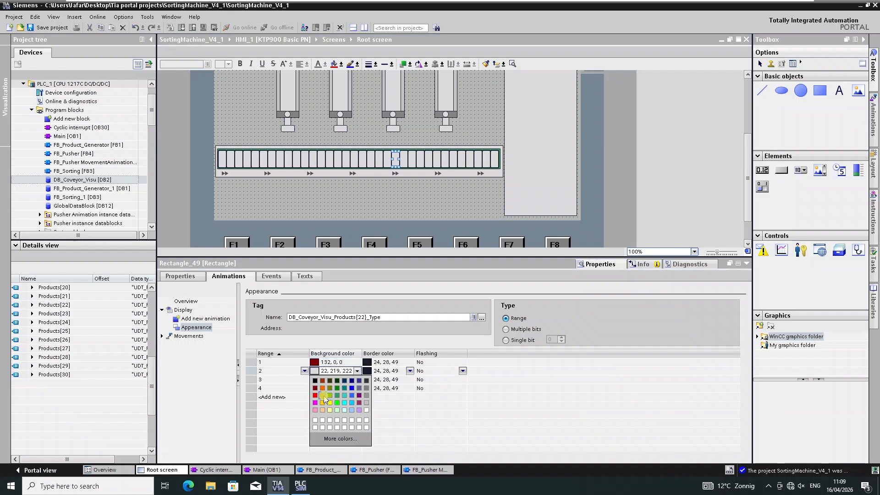
click(316, 379)
click(357, 371)
click(357, 371)
click(322, 388)
click(358, 379)
click(357, 380)
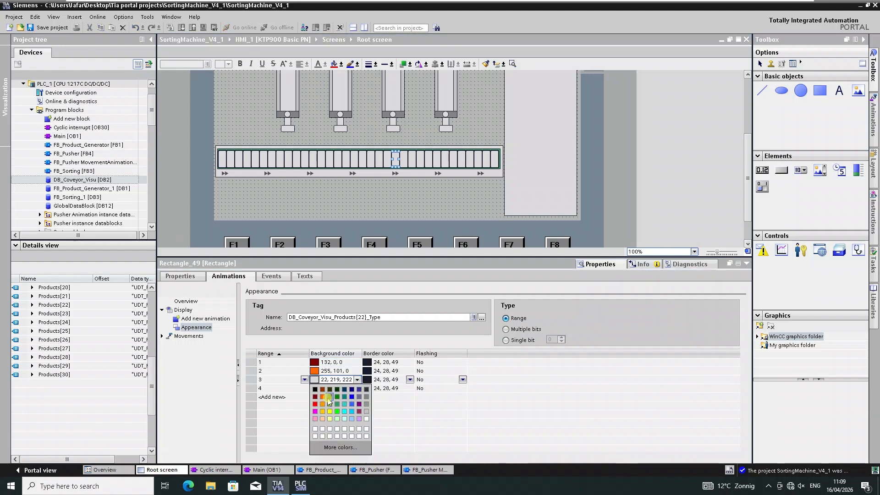
click(330, 397)
click(357, 388)
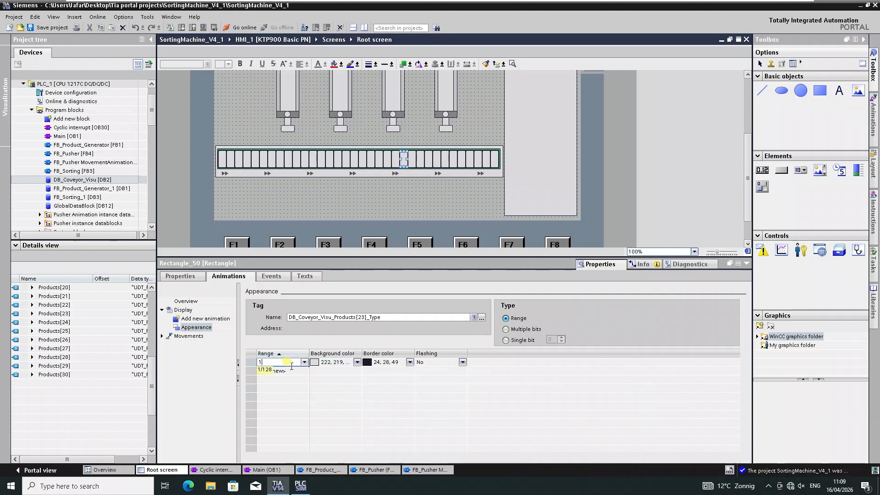
Add ranges to the twenty-third slot and set their background colors to dark red, orange, olive and green.
click(289, 371)
click(285, 379)
click(357, 362)
click(315, 379)
click(357, 371)
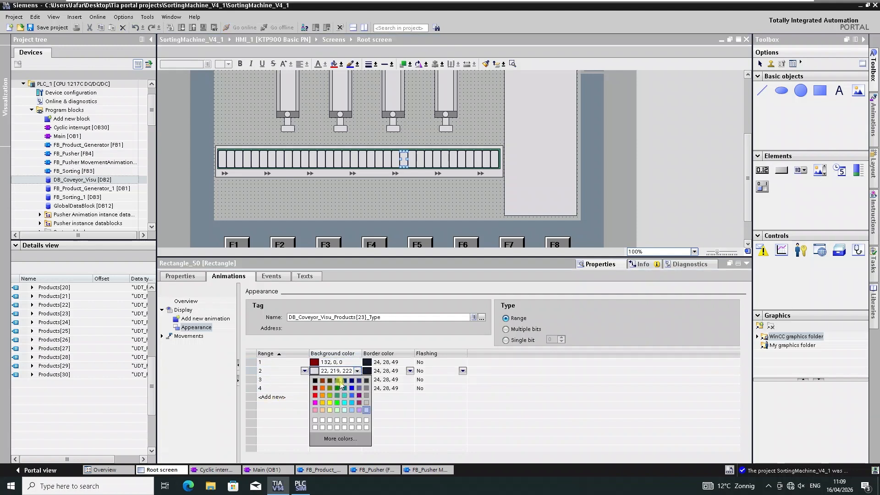
click(358, 371)
click(322, 388)
click(357, 379)
click(357, 380)
click(330, 398)
click(357, 388)
click(357, 388)
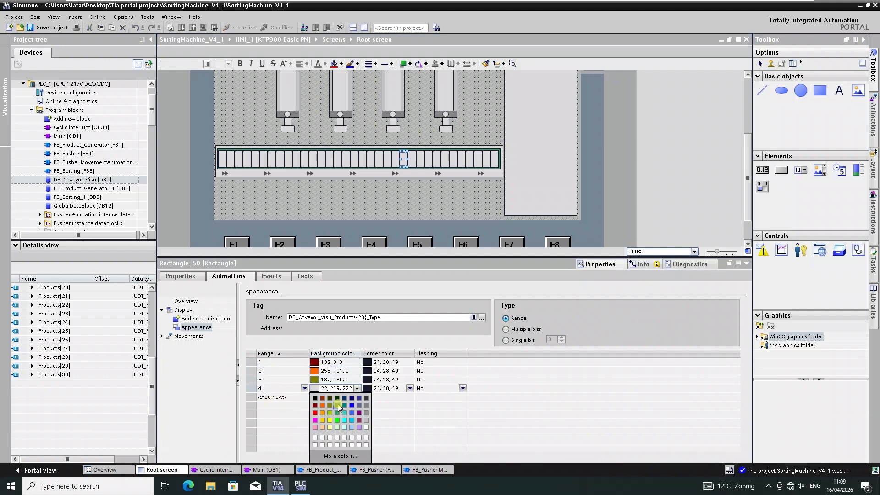
click(338, 406)
Add ranges 1 to 4 to the twenty-fourth slot's appearance animation.
click(411, 157)
click(302, 363)
text(1)
click(297, 372)
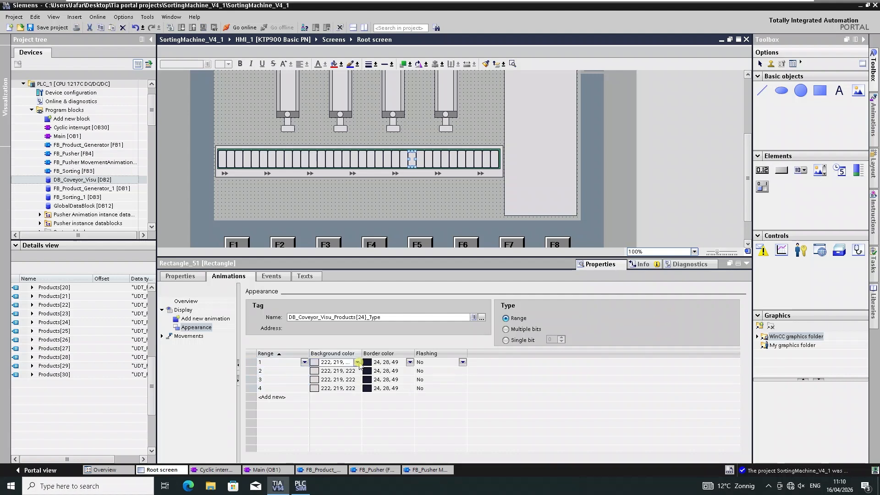
Set the twenty-fourth slot's range background colors to dark red, orange, olive and green.
click(357, 362)
click(315, 380)
click(358, 371)
click(357, 371)
click(315, 388)
click(358, 371)
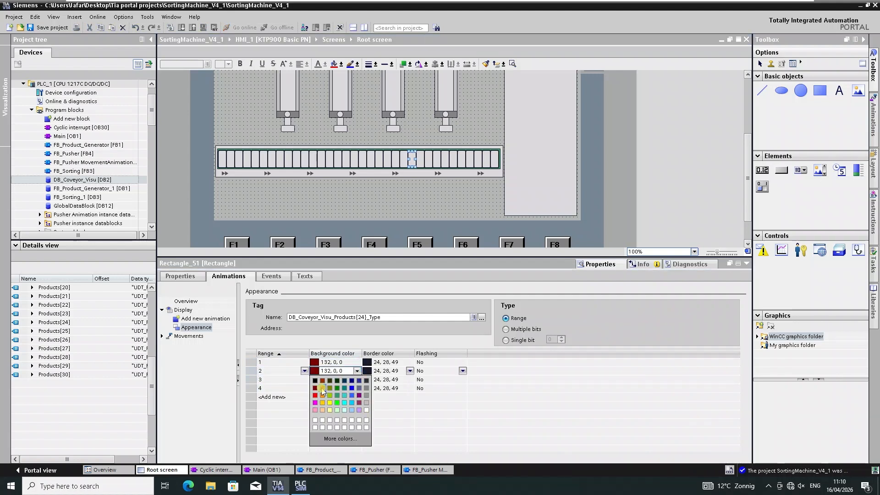
click(322, 395)
click(357, 379)
click(357, 379)
click(330, 397)
click(357, 389)
click(357, 388)
click(337, 405)
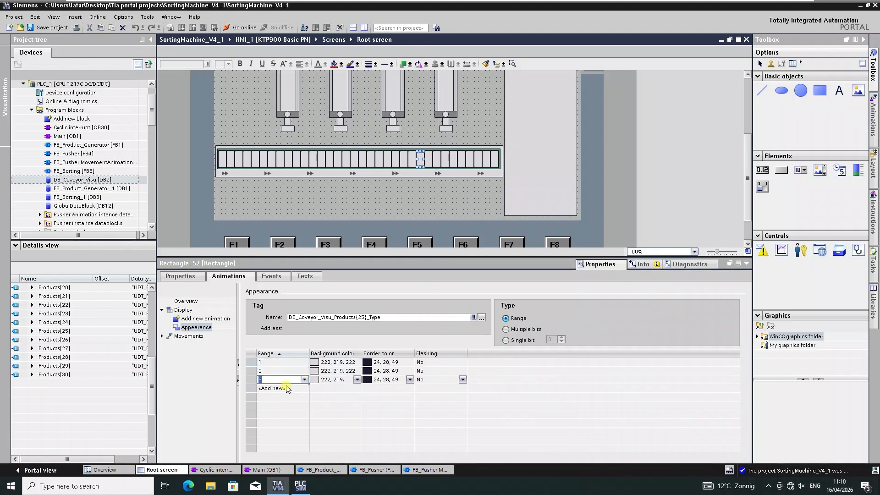
Add a fourth range to the twenty-fifth slot and set its range background colors to dark red, orange and olive.
click(287, 388)
click(358, 362)
click(316, 380)
click(357, 371)
click(358, 371)
click(322, 388)
click(357, 380)
click(358, 380)
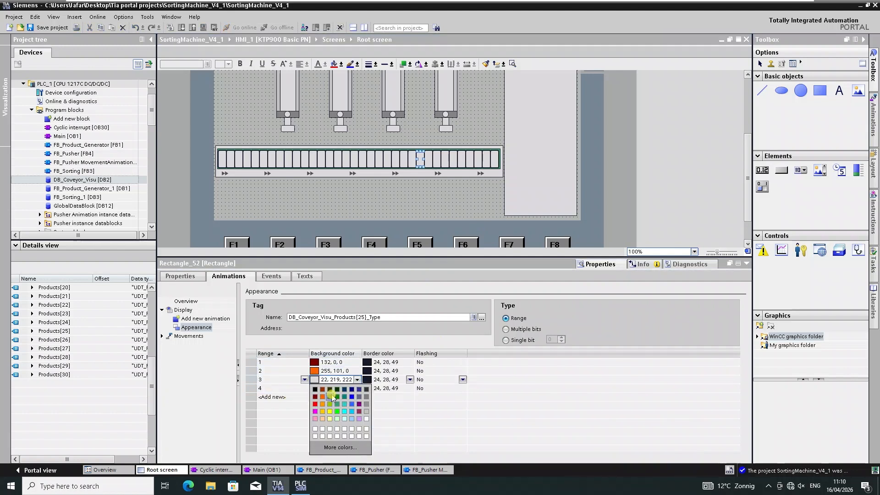
click(330, 397)
click(357, 388)
click(357, 389)
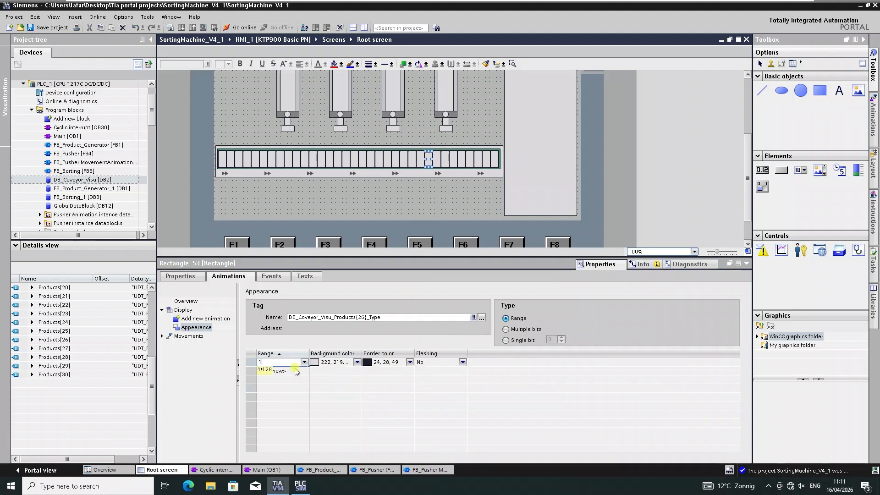
Add ranges to the twenty-sixth slot and set ranges 1 and 2 to dark red and orange.
click(281, 380)
click(316, 380)
click(357, 371)
click(357, 371)
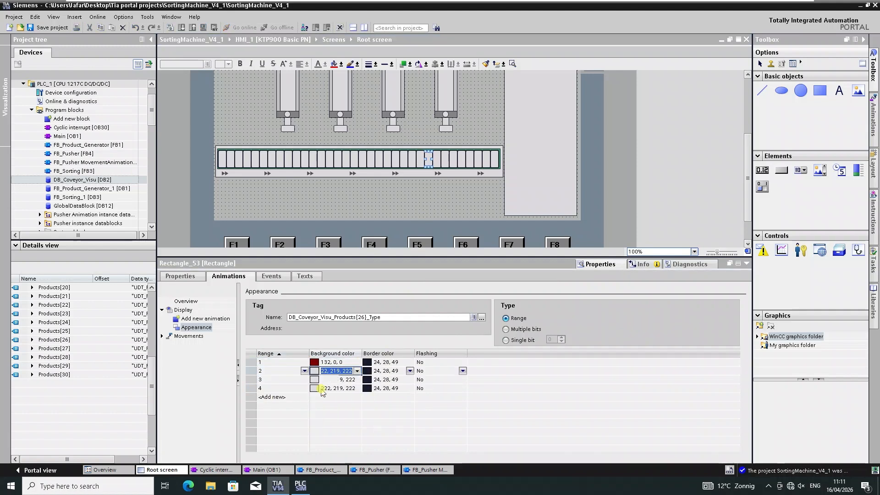
click(323, 388)
click(357, 380)
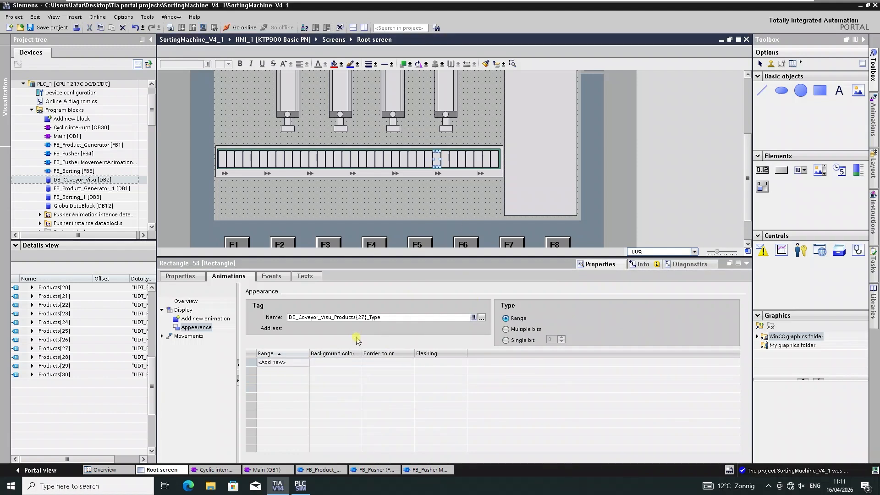
Add ranges to the twenty-seventh slot and set their background colors to dark red, orange, olive and green.
click(294, 362)
click(357, 362)
click(357, 362)
click(315, 380)
click(357, 371)
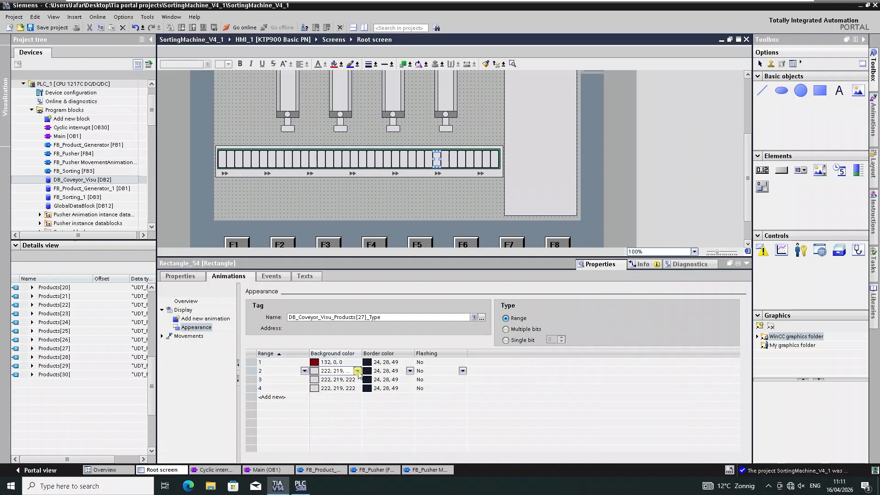
click(358, 371)
click(322, 389)
click(358, 379)
click(357, 380)
click(329, 397)
click(357, 388)
click(358, 388)
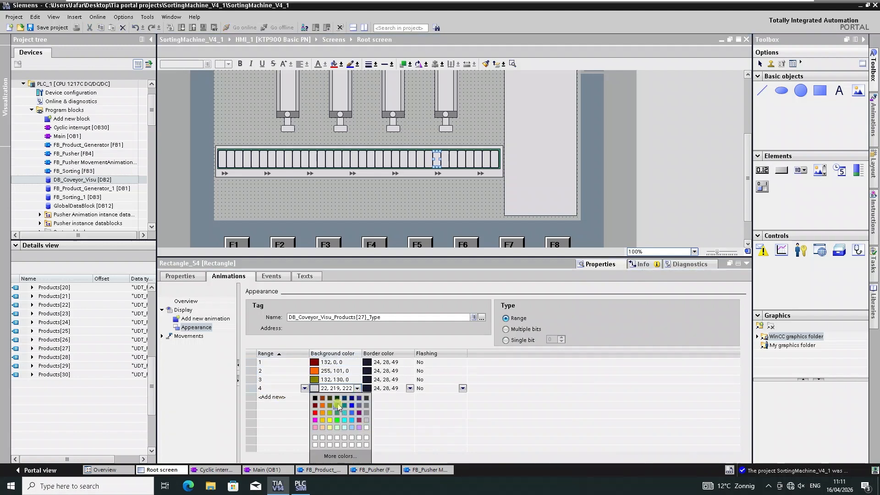
click(337, 406)
Set the twenty-eighth slot's range background colors to dark red, orange, olive and green.
click(447, 165)
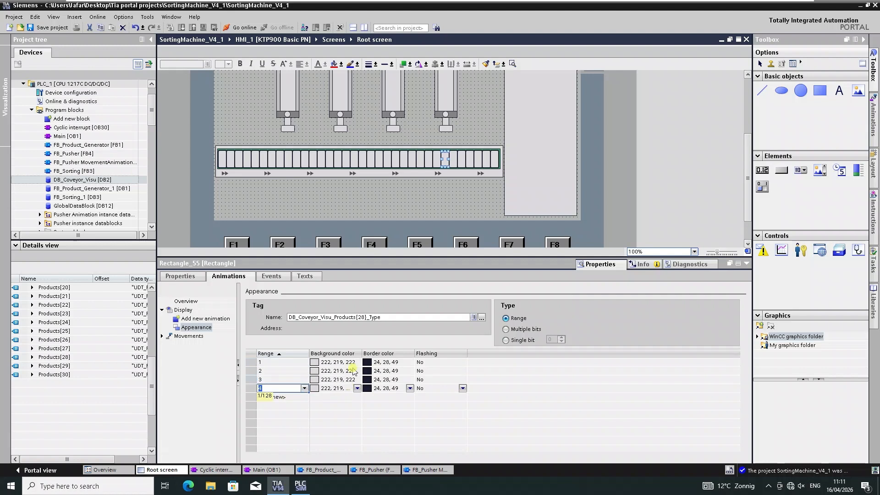
click(358, 362)
click(315, 379)
click(357, 371)
click(357, 370)
click(323, 388)
click(357, 379)
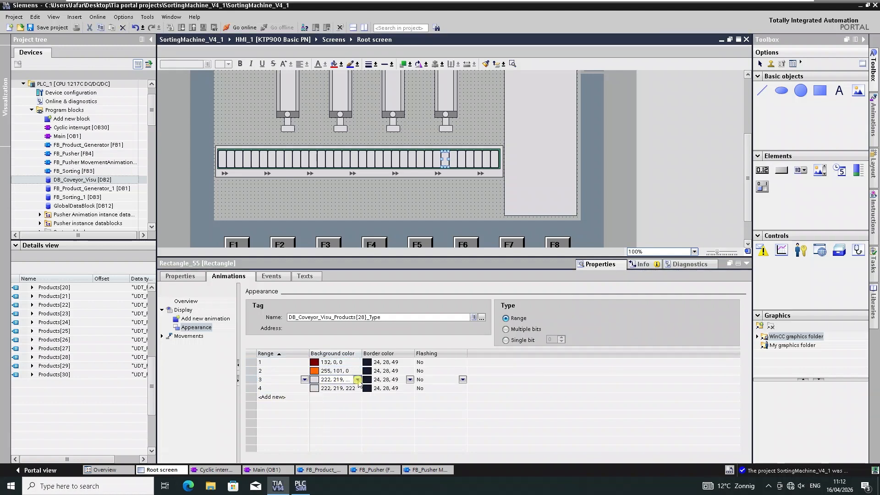
click(357, 379)
click(330, 397)
click(357, 388)
click(358, 388)
click(337, 406)
Add ranges 1 to 4 to the twenty-ninth slot's appearance animation.
click(456, 163)
double_click(274, 363)
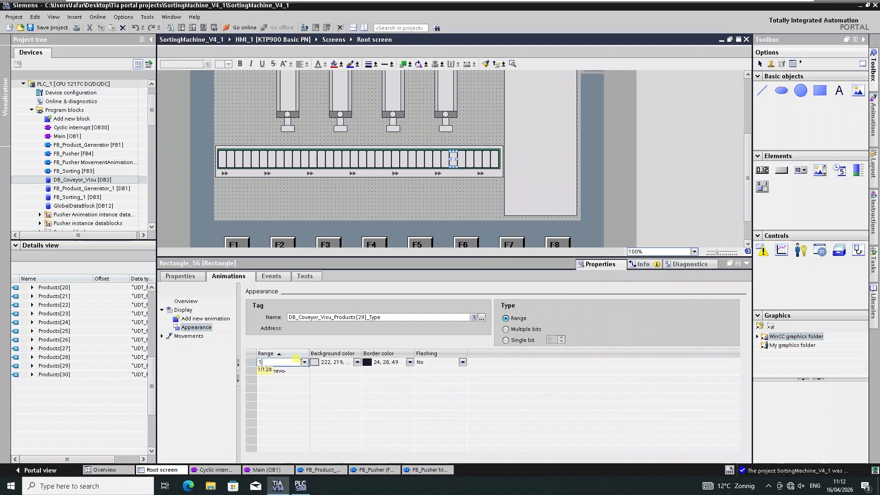
double_click(277, 371)
double_click(282, 380)
double_click(286, 388)
Set the twenty-ninth slot's range background colors to dark red, orange, olive and green.
click(358, 362)
click(357, 362)
click(315, 380)
click(357, 371)
click(357, 371)
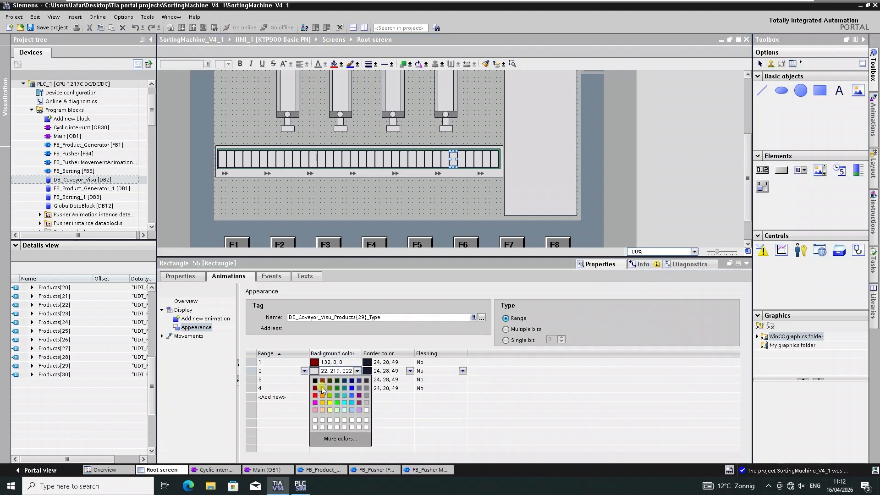
click(323, 388)
click(357, 380)
click(357, 379)
click(330, 397)
click(357, 388)
click(357, 388)
click(337, 406)
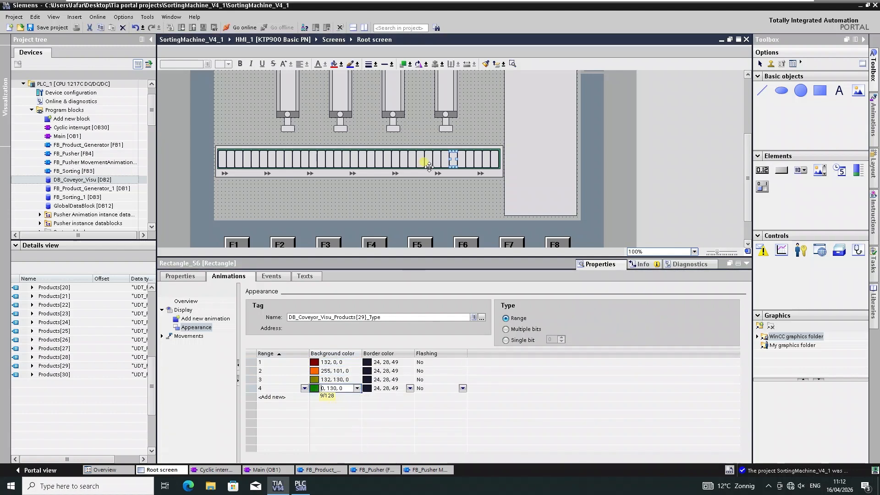
Add ranges 1 to 4 to the thirtieth slot's appearance animation.
click(463, 162)
double_click(294, 363)
double_click(286, 370)
double_click(285, 379)
double_click(284, 388)
Set the thirtieth slot's range background colors to dark red, orange, olive and green.
click(357, 362)
click(357, 363)
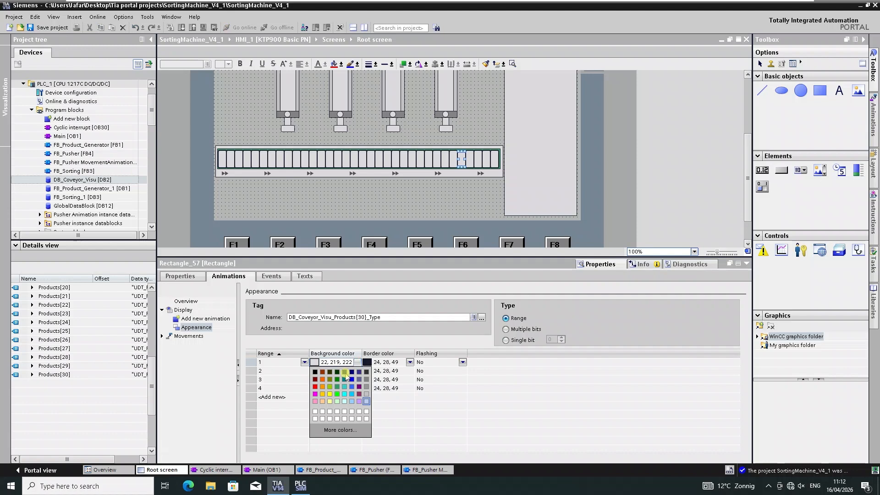
click(315, 380)
click(357, 370)
click(357, 371)
click(323, 388)
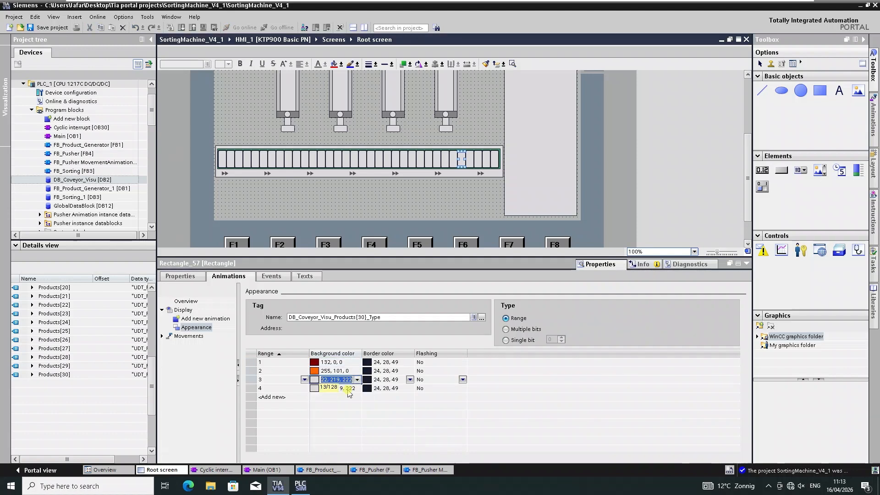
Check the appearance animation tags of several conveyor slots and save the project.
click(470, 159)
click(196, 328)
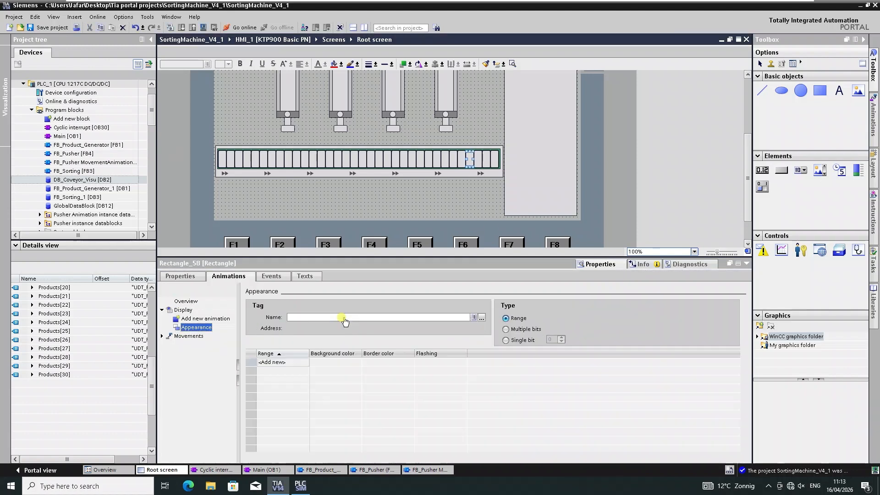
click(341, 317)
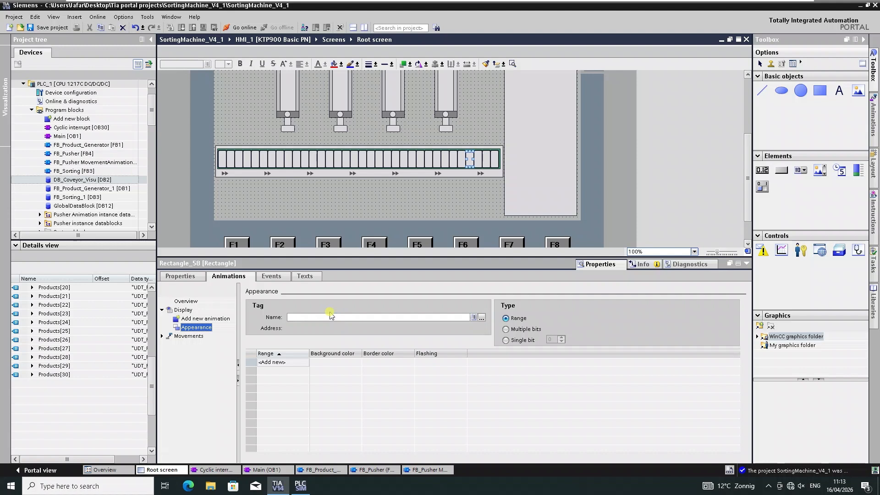
click(222, 159)
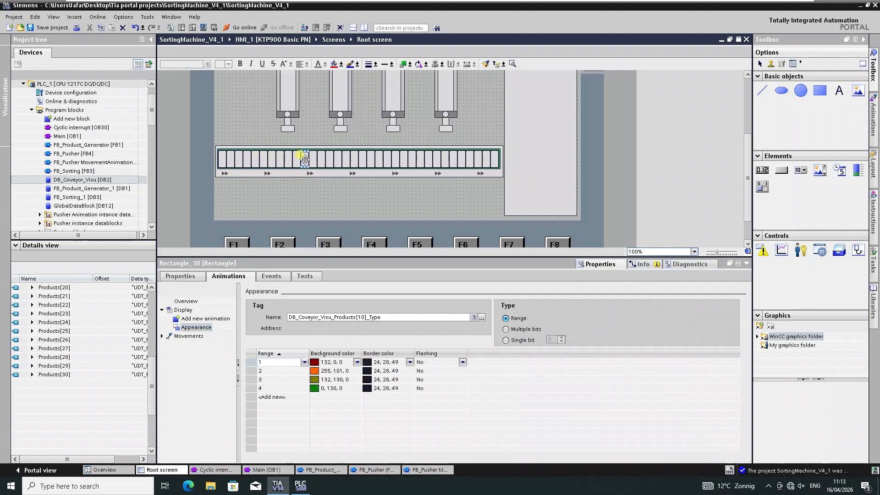
click(481, 318)
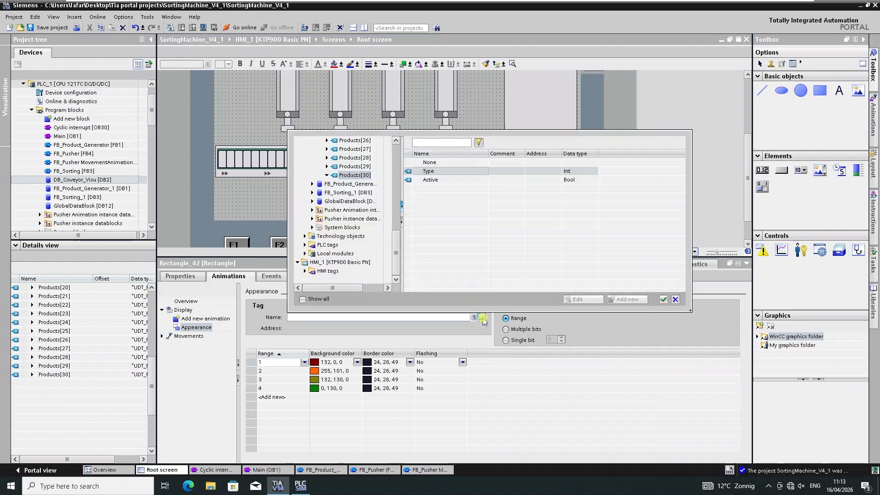
scroll(364, 200, up, 4)
click(350, 177)
double_click(409, 170)
click(346, 160)
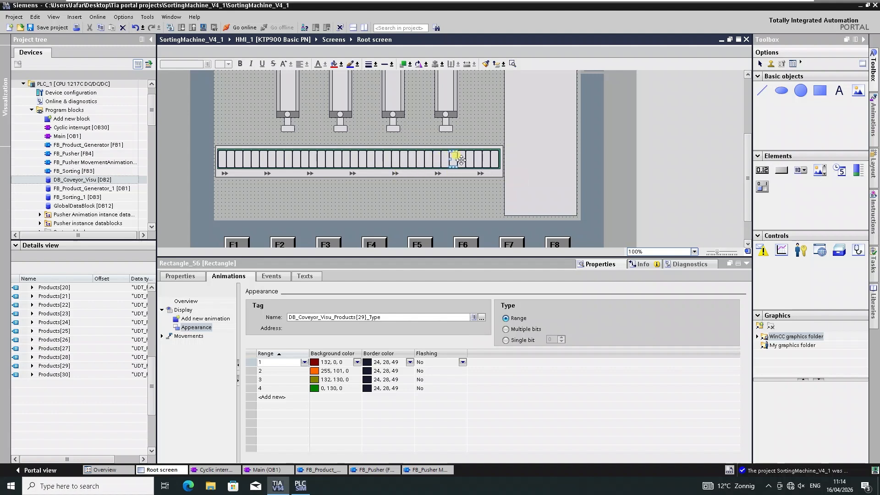
click(48, 28)
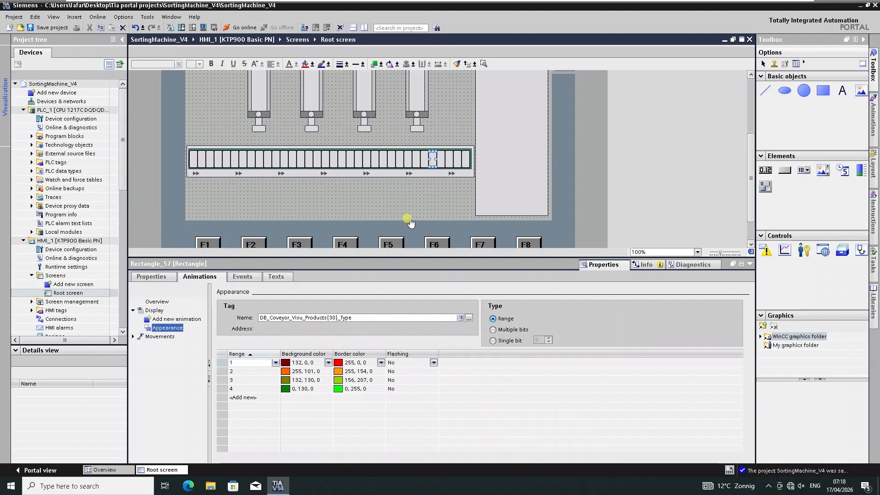
click(48, 29)
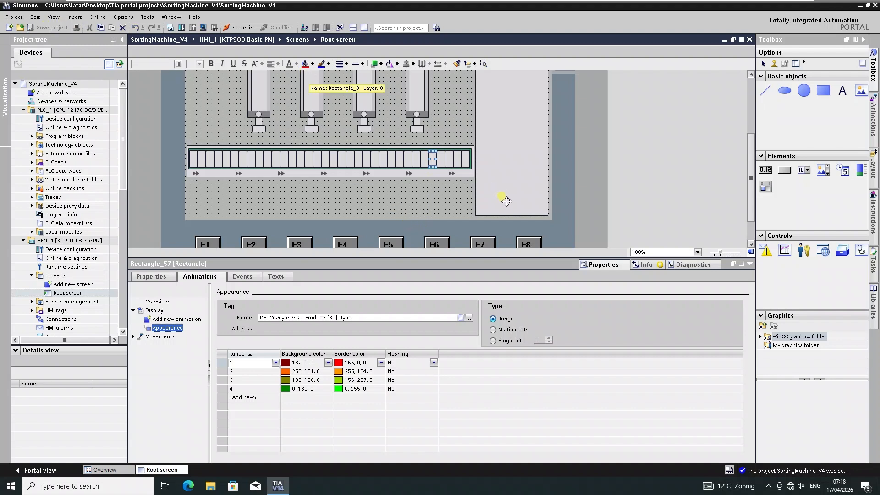
Delete the extra slot rectangles at the right end of the conveyor.
click(464, 159)
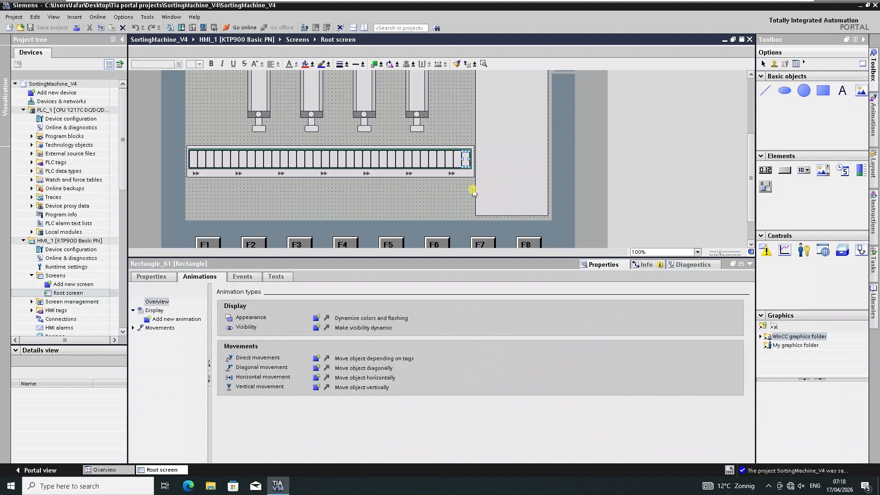
key(Delete)
click(457, 159)
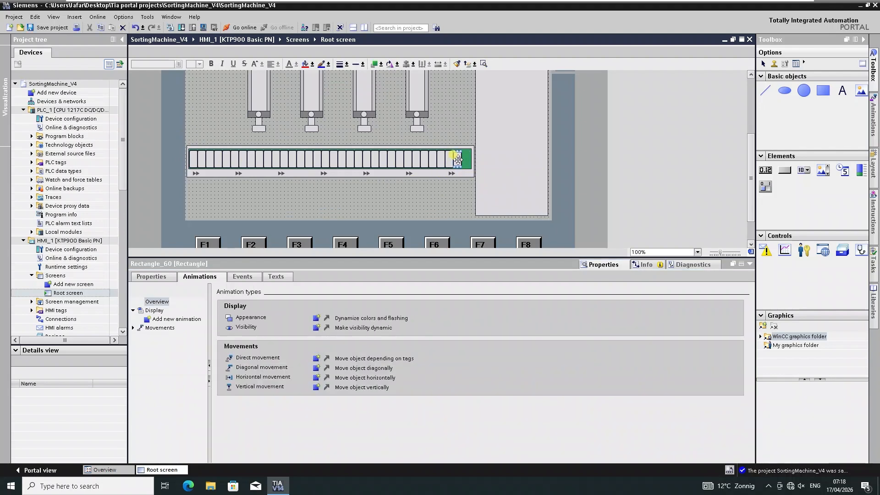
key(Delete)
click(441, 160)
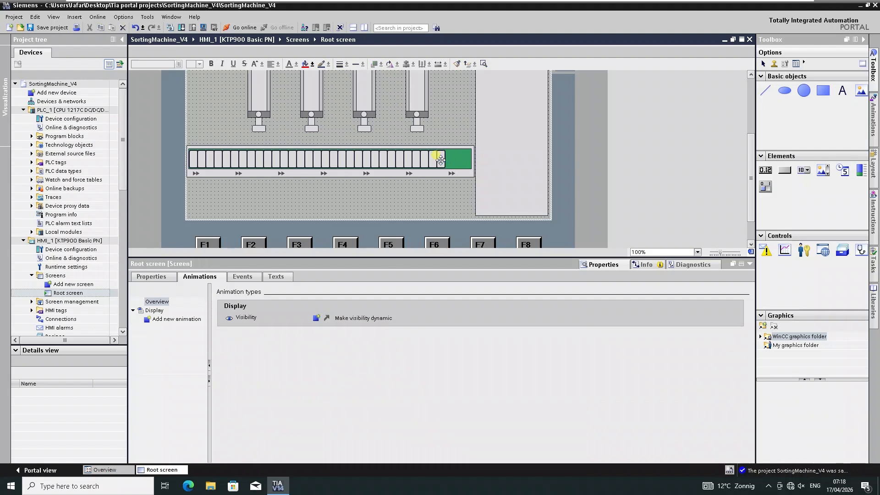
key(Delete)
Shorten the conveyor's background rectangle so it ends at the last slot.
click(464, 159)
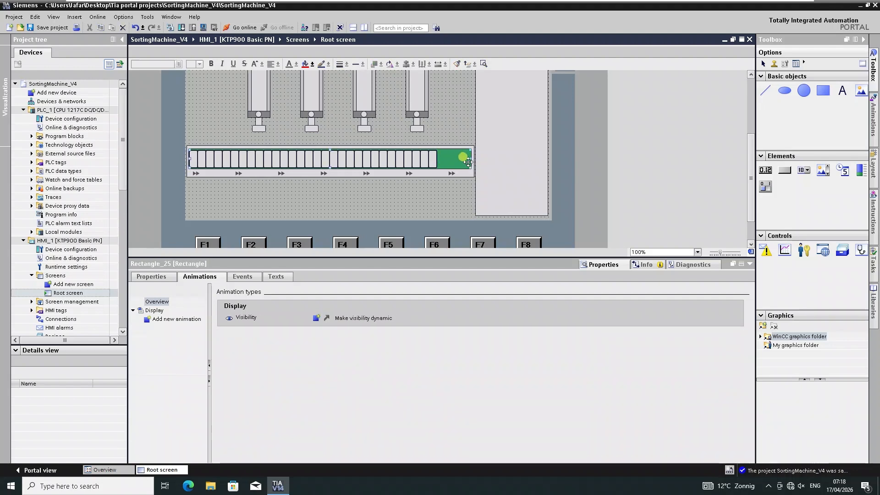
drag(466, 158, 442, 161)
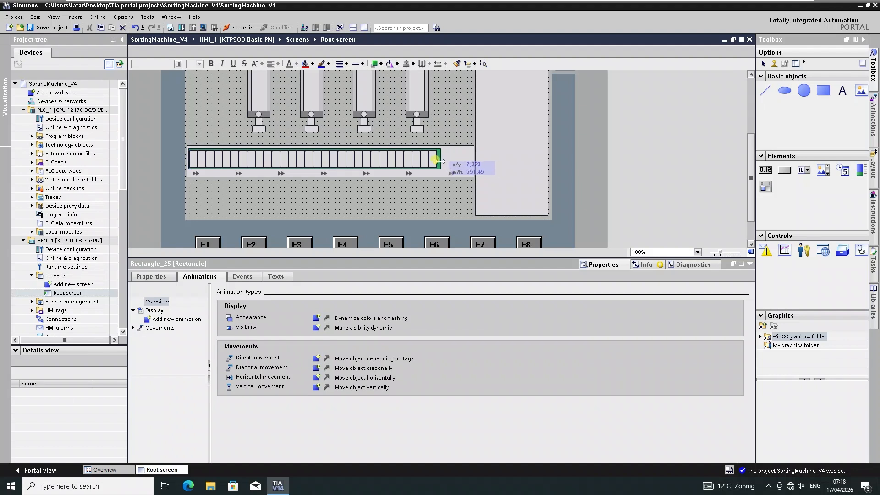
drag(440, 162, 439, 162)
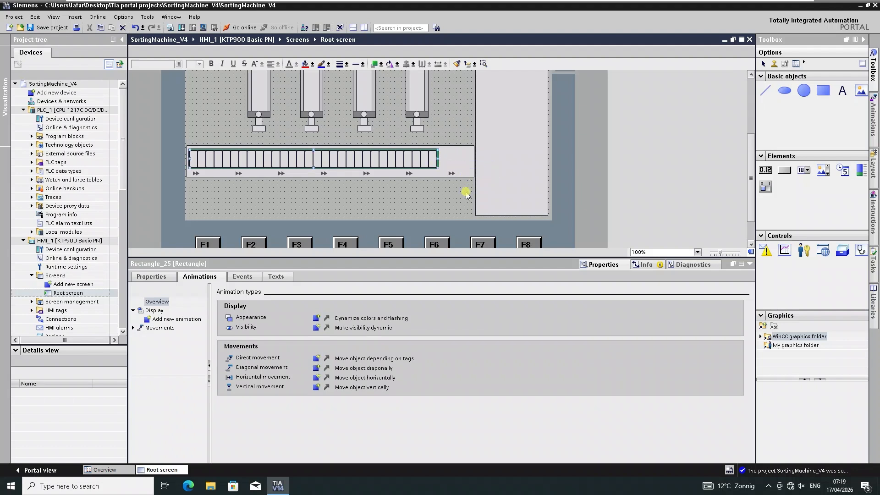
Select the whole conveyor with its slots and shift it to the right.
click(452, 176)
click(452, 175)
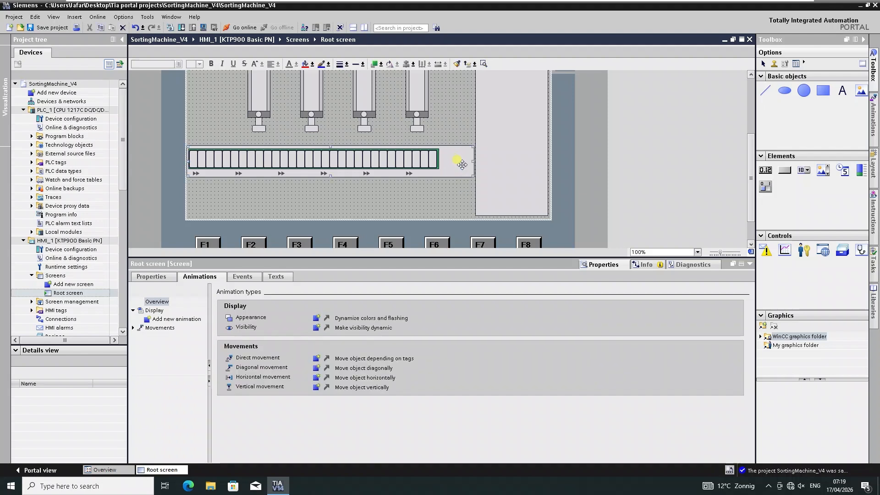
drag(468, 161, 167, 193)
click(459, 181)
key(Right)
key(Right)
key(Right)
key(Right)
key(Right)
key(Right)
key(Right)
key(Right)
key(Right)
key(Right)
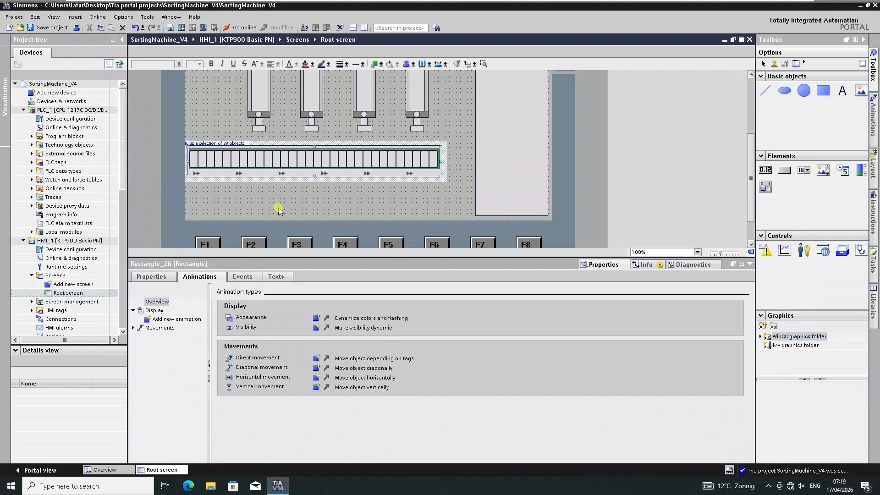
key(Right)
key(Right)
key(Right)
key(Right)
key(Right)
key(Right)
key(Right)
key(Right)
key(Right)
key(Right)
key(Right)
key(Right)
key(Right)
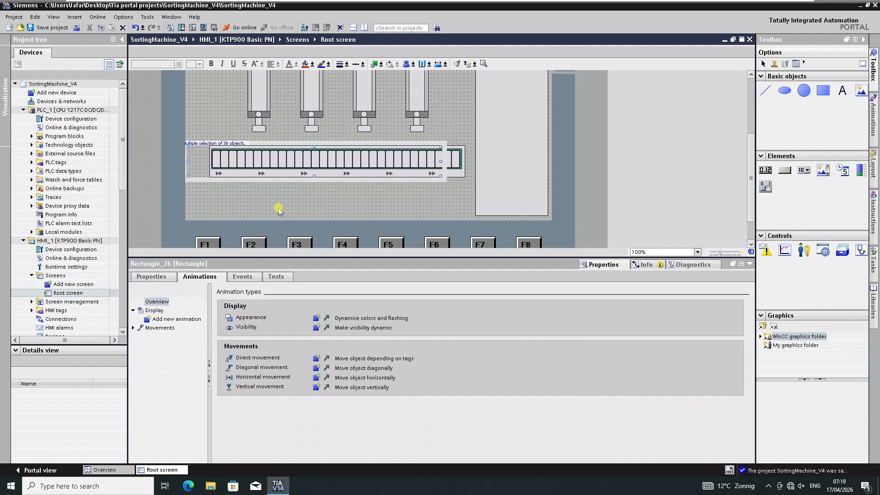
key(Right)
key(Right)
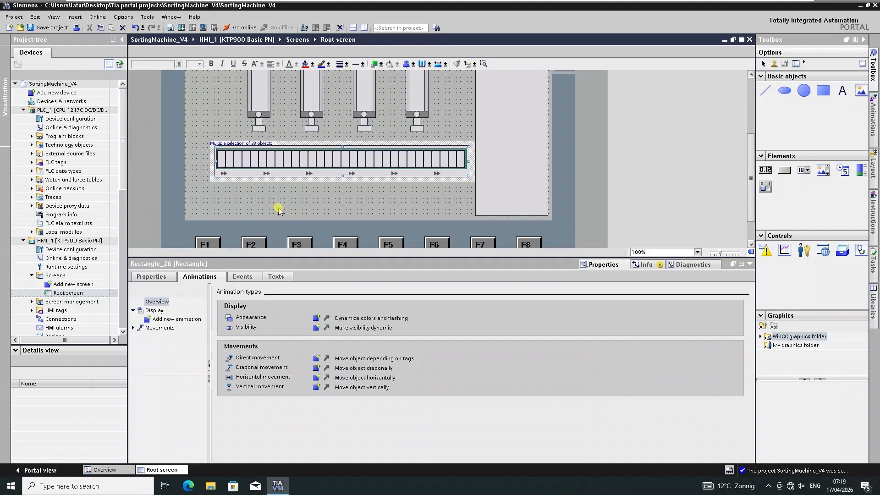
click(323, 204)
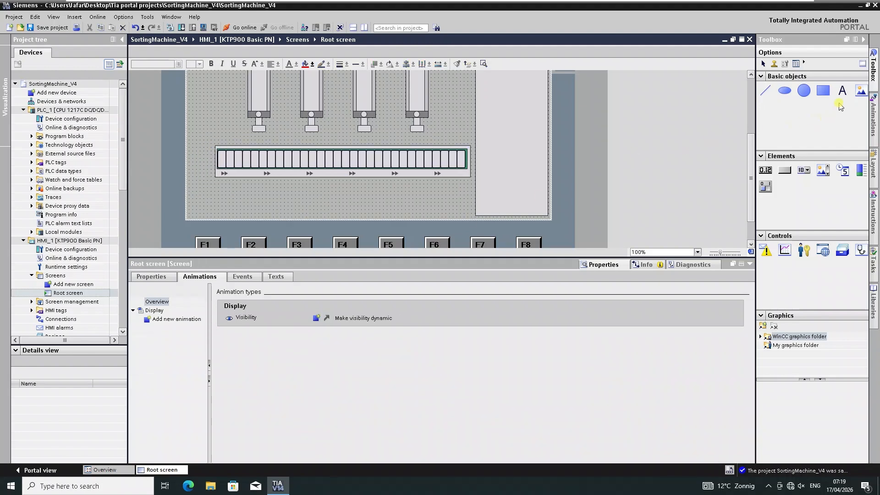
Draw a tall rectangle about 75 by 215 at the conveyor's left end.
click(823, 90)
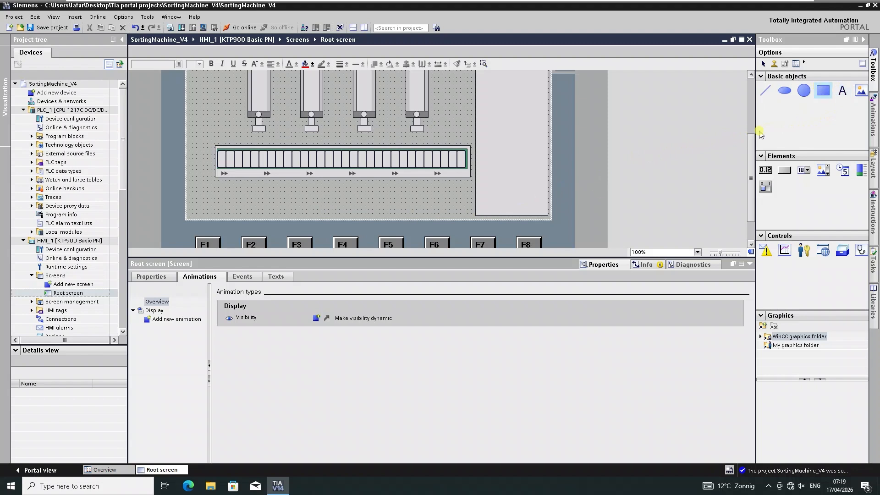
click(206, 139)
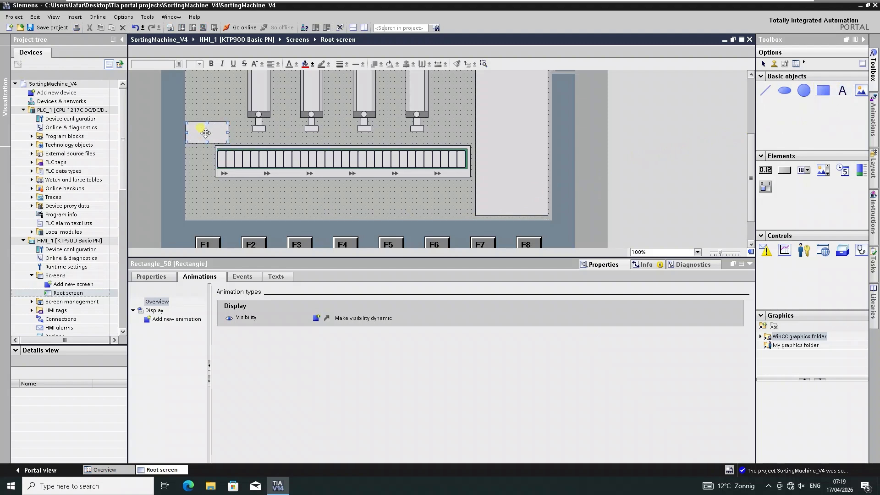
drag(207, 143, 207, 215)
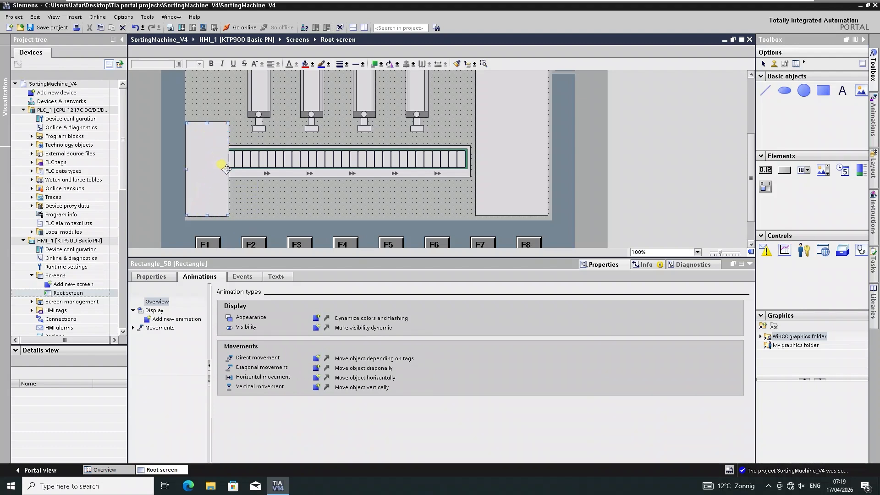
mouse_move(224, 169)
mouse_down()
mouse_move(210, 170)
mouse_move(220, 170)
mouse_up()
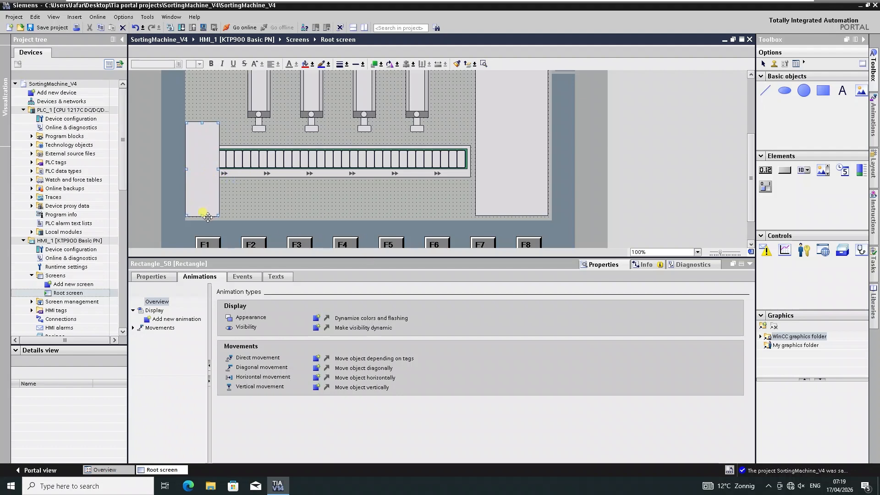
drag(202, 215, 203, 219)
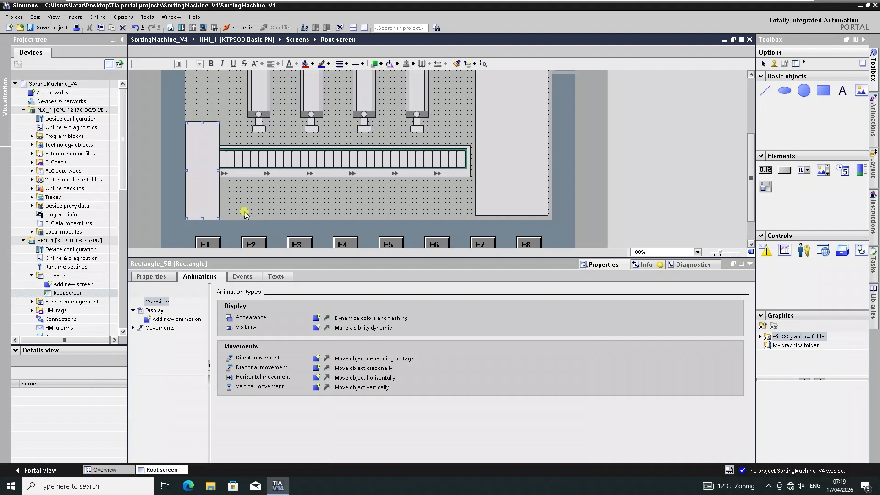
Set the new rectangle's corner radius to 25% in both X and Y.
click(260, 210)
click(200, 197)
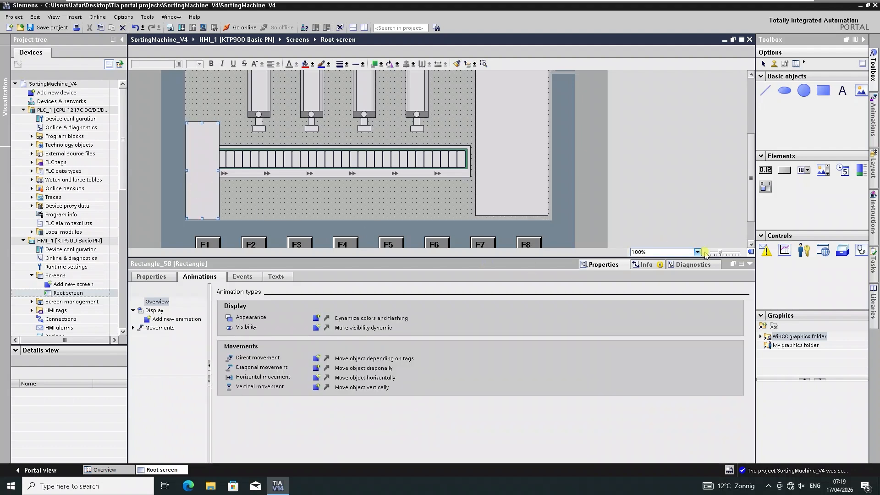
click(598, 269)
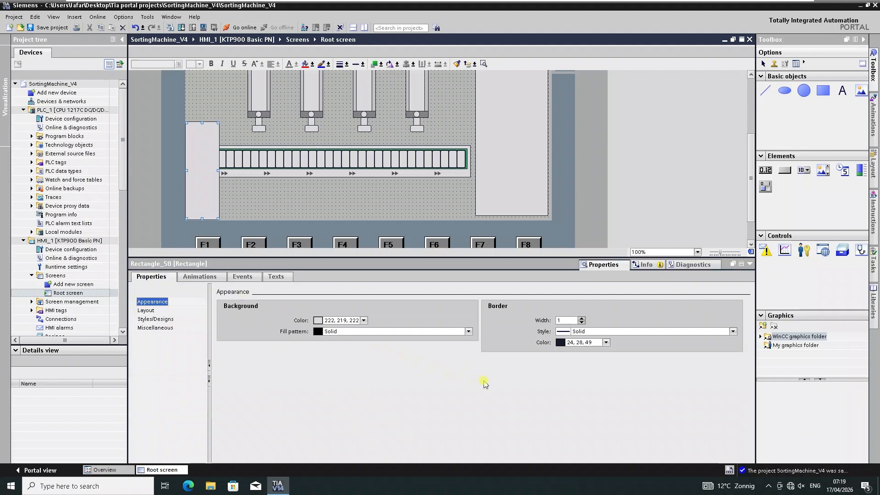
click(148, 311)
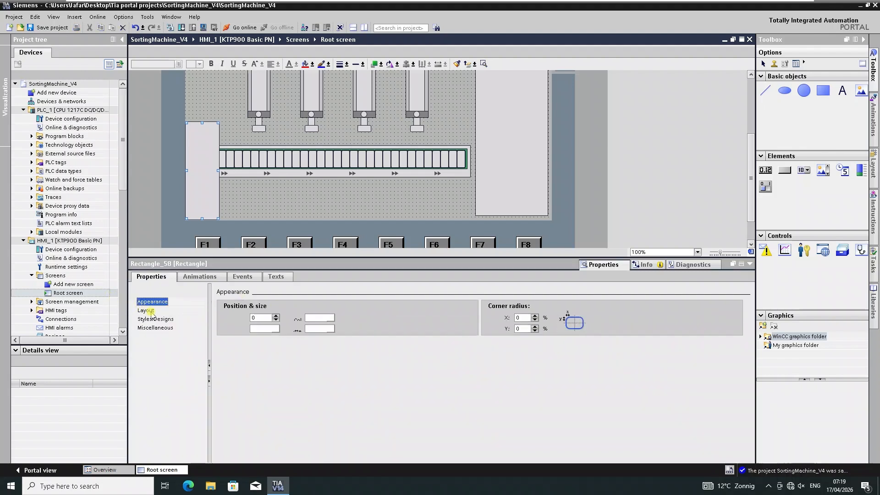
double_click(520, 318)
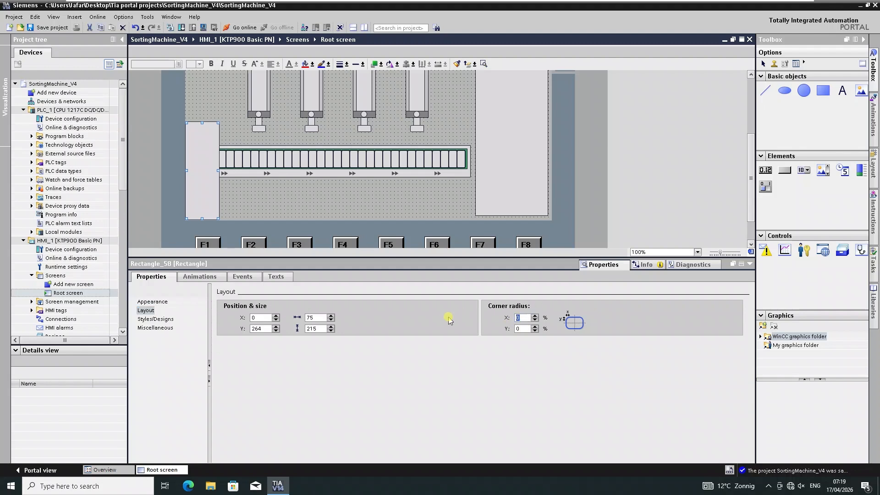
click(448, 317)
double_click(529, 329)
click(484, 329)
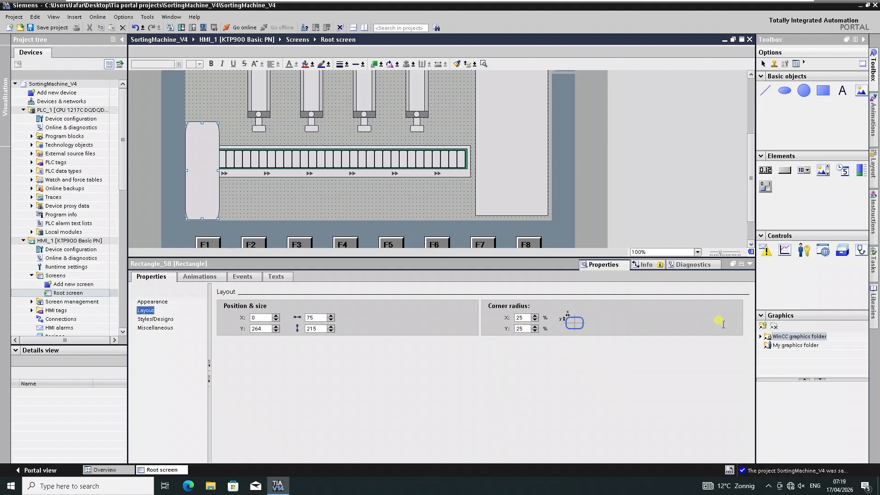
Move the rounded rectangle further left past the screen edge and save the project.
click(750, 264)
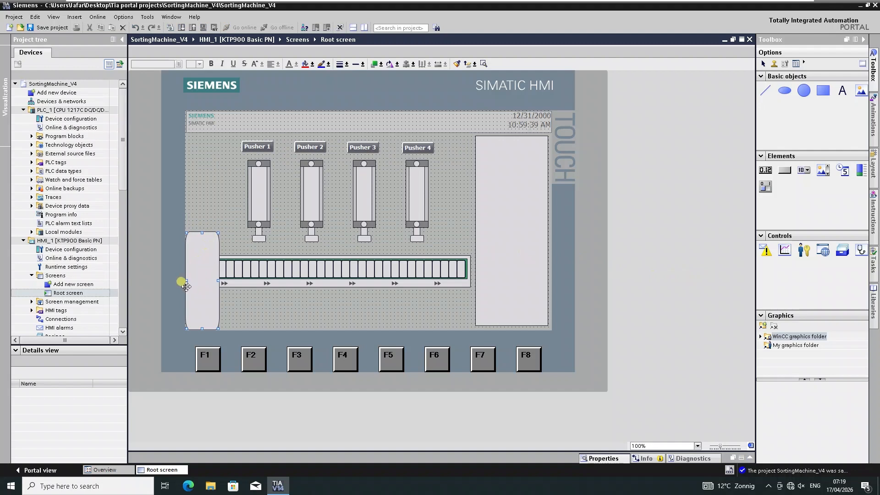
drag(187, 280, 173, 276)
click(206, 295)
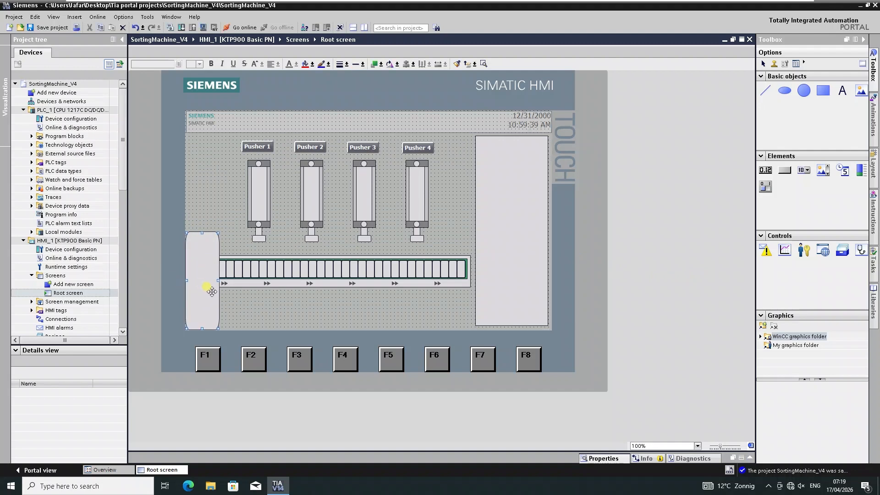
key(Left)
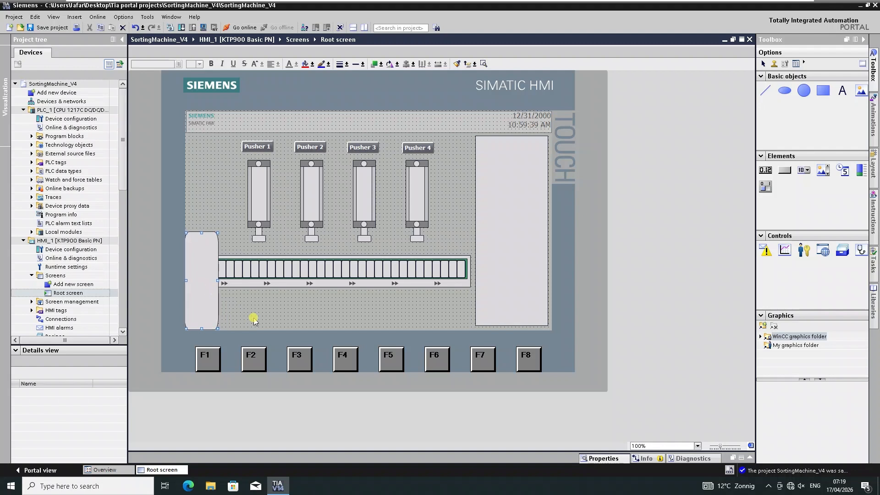
key(shift+Left)
key(shift+Left)
key(shift+Left)
click(255, 320)
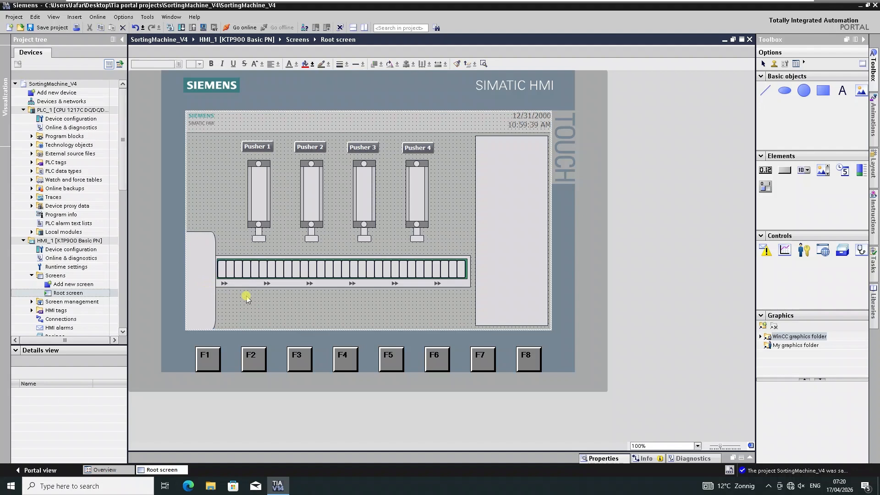
click(45, 32)
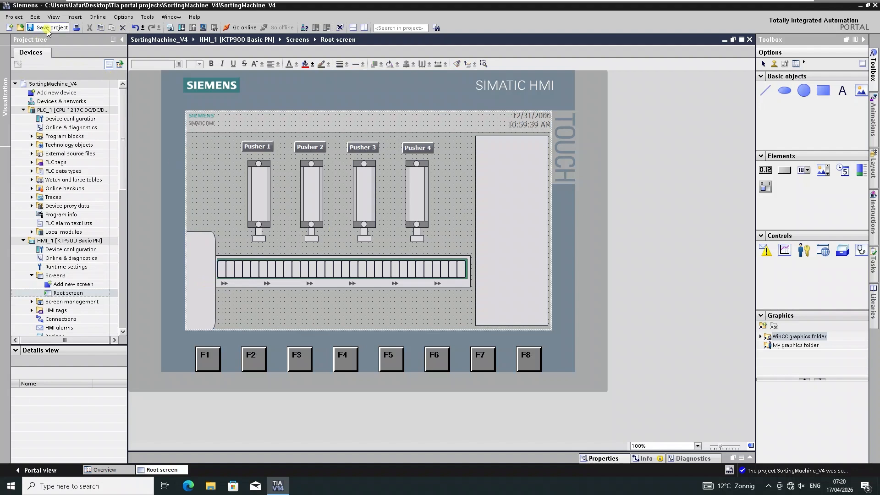
Set the rounded rectangle's background color to grey 132, 130, 132.
click(203, 273)
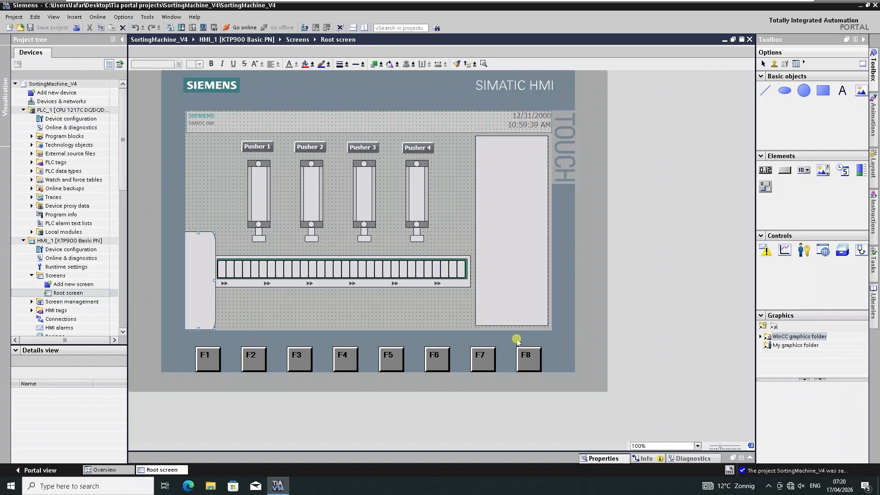
click(609, 456)
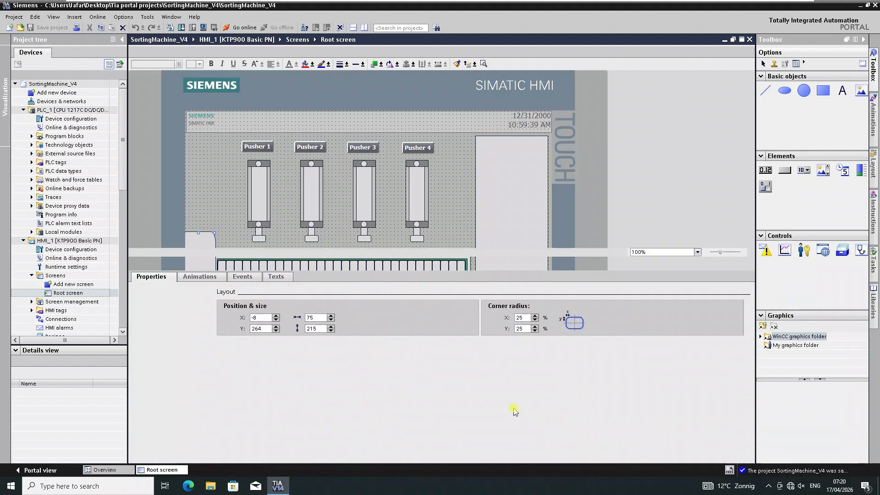
click(156, 302)
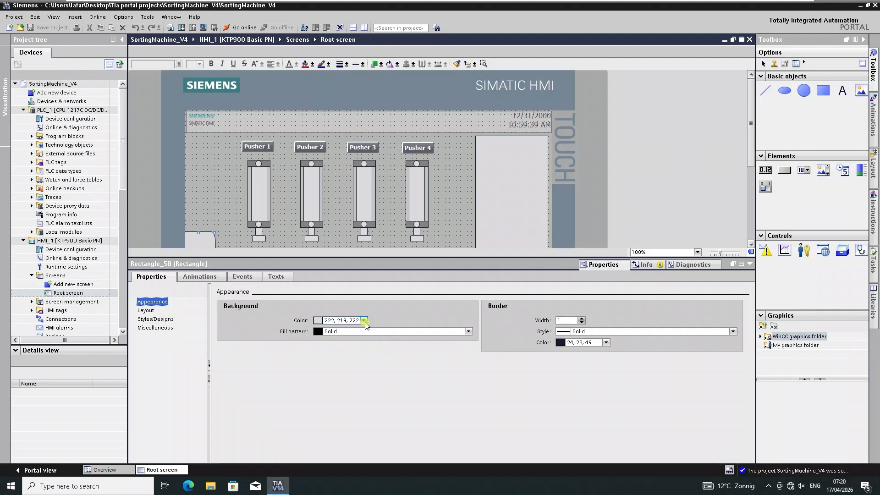
click(364, 321)
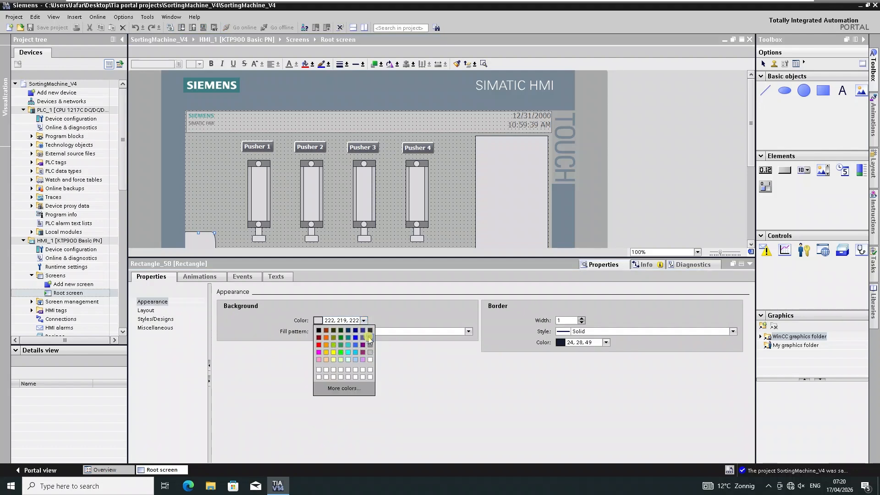
click(370, 338)
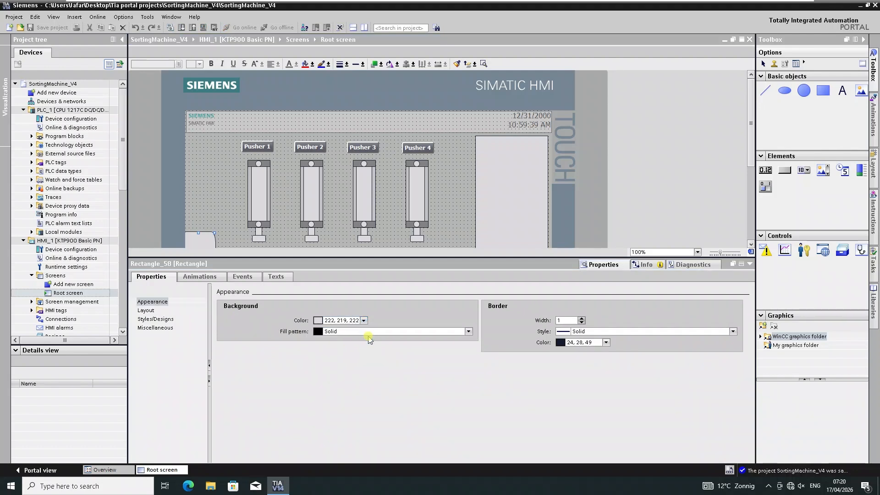
click(750, 264)
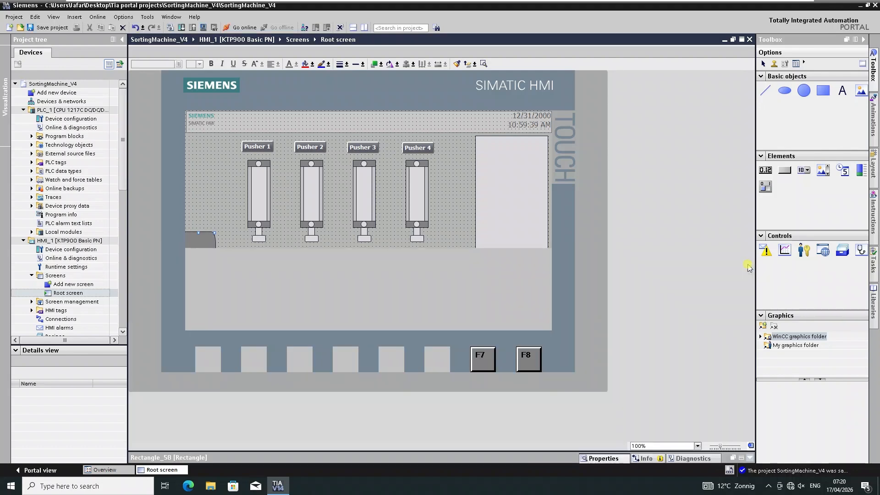
Add a text field reading "Pro Generator" on the rounded rectangle.
click(846, 91)
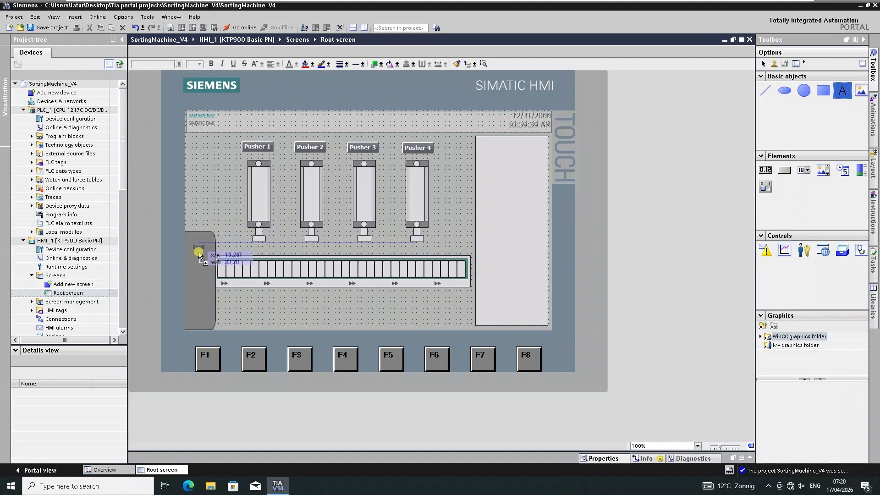
click(193, 253)
text(Pro Generator)
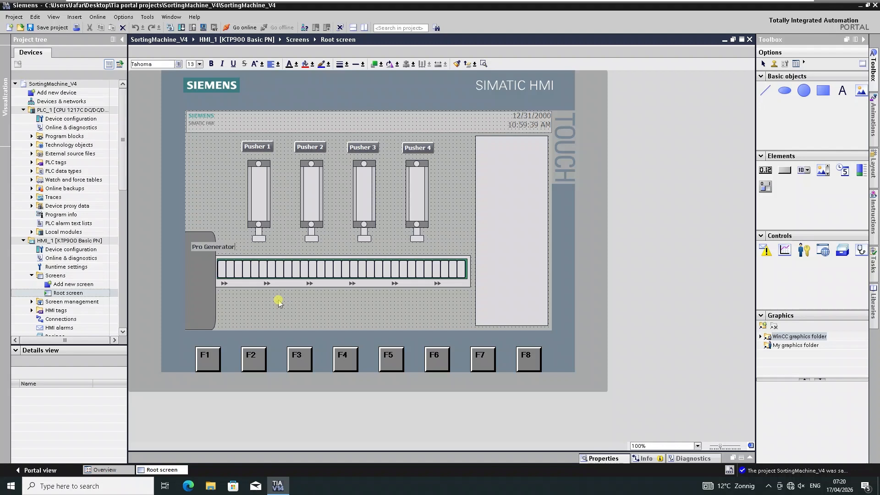
Rotate the "Pro Generator" text to vertical and move it down inside the rounded rectangle.
click(214, 247)
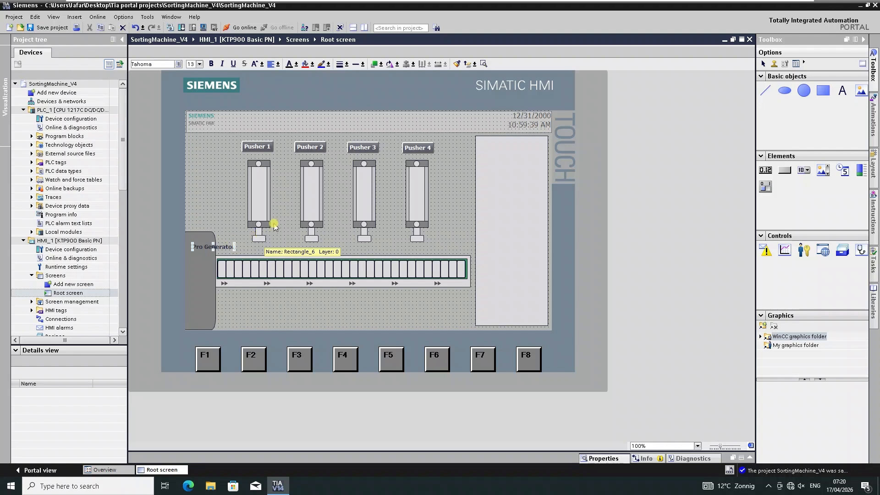
click(391, 65)
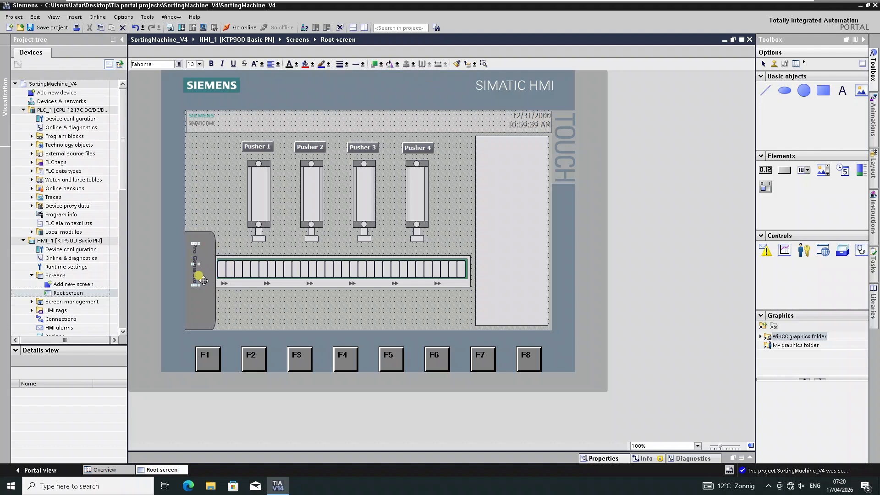
key(Down)
key(Down)
key(Down)
key(Down)
key(Down)
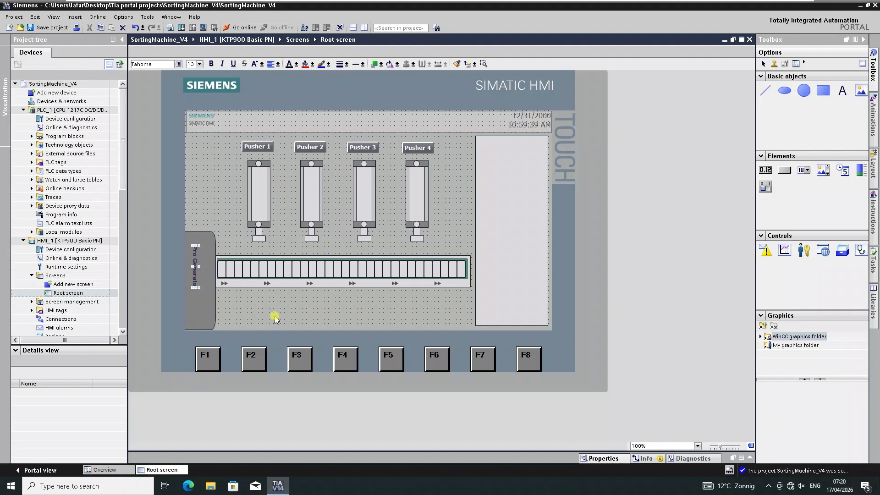
key(Down)
key(Down)
key(Down)
key(Down)
key(Down)
key(Down)
key(Down)
key(Down)
key(Down)
key(Down)
key(Down)
key(Down)
key(Down)
key(Down)
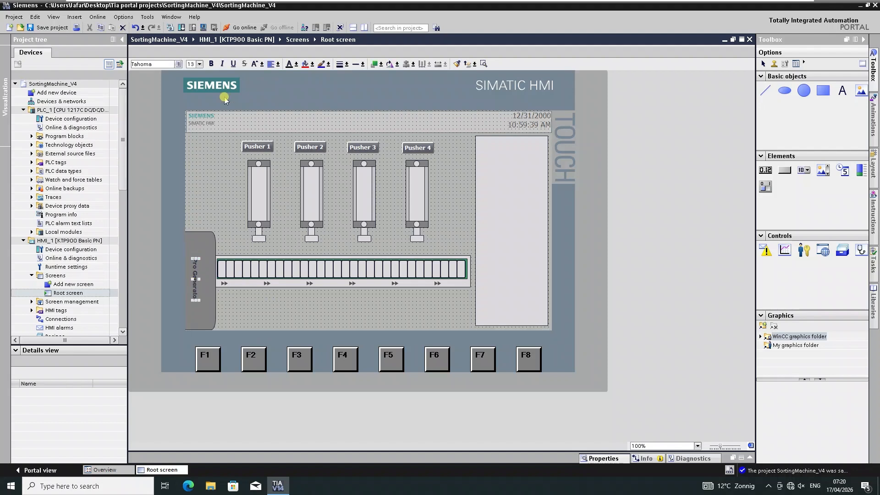
Set the "Pro Generator" text color to white and save the project.
click(296, 65)
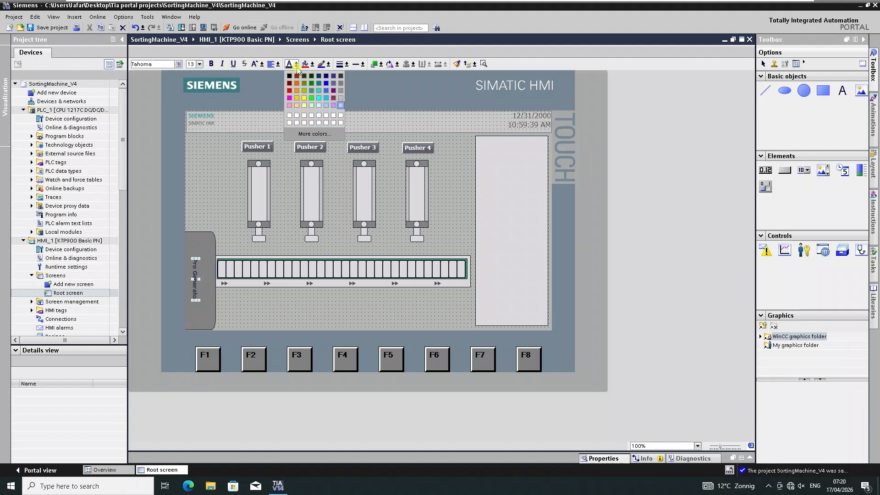
click(341, 107)
click(295, 315)
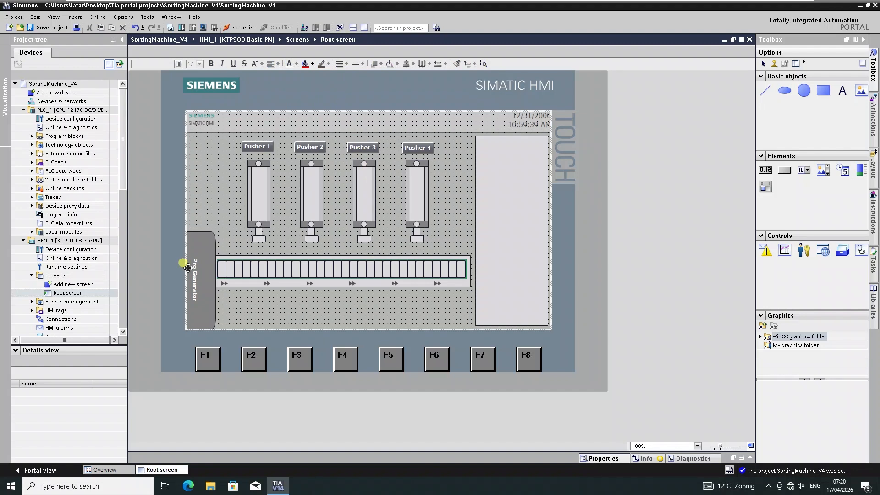
click(51, 29)
Rotate the "Pro Generator" text twice to flip its reading direction.
click(193, 264)
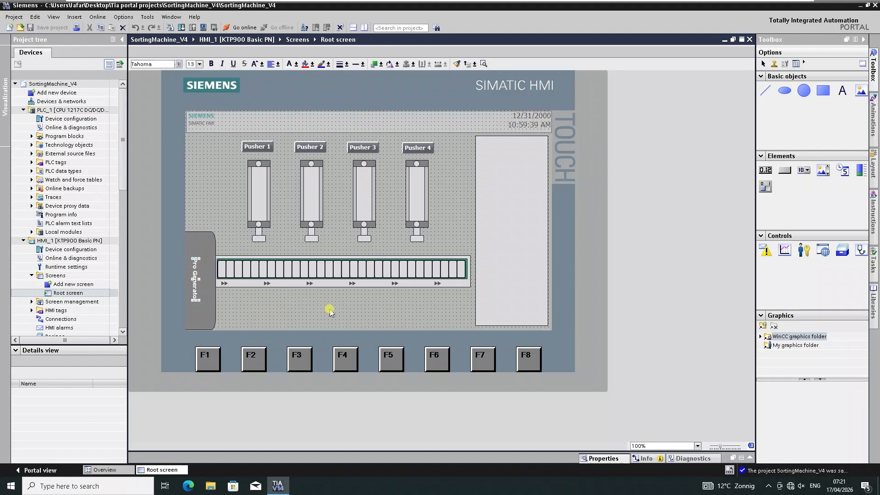
click(392, 65)
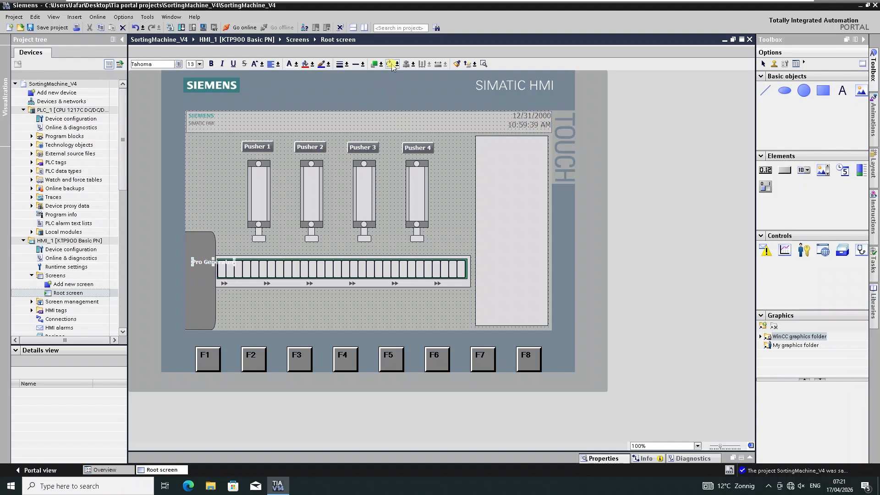
click(392, 65)
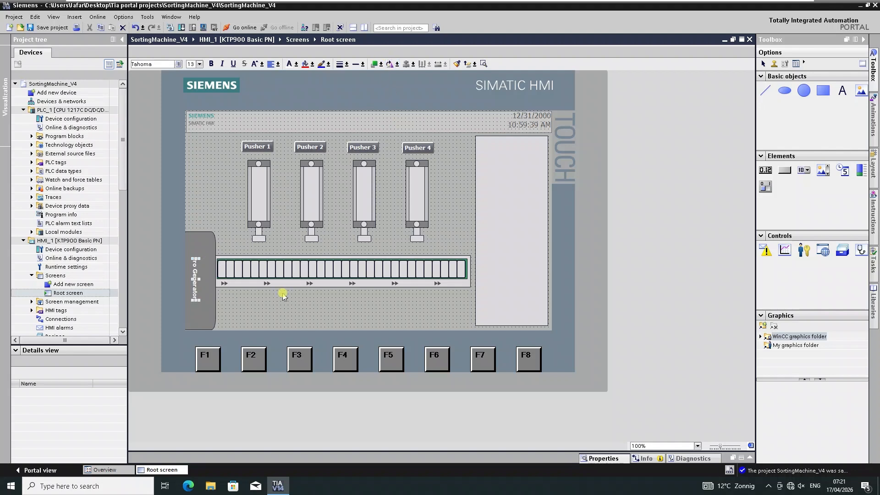
click(269, 300)
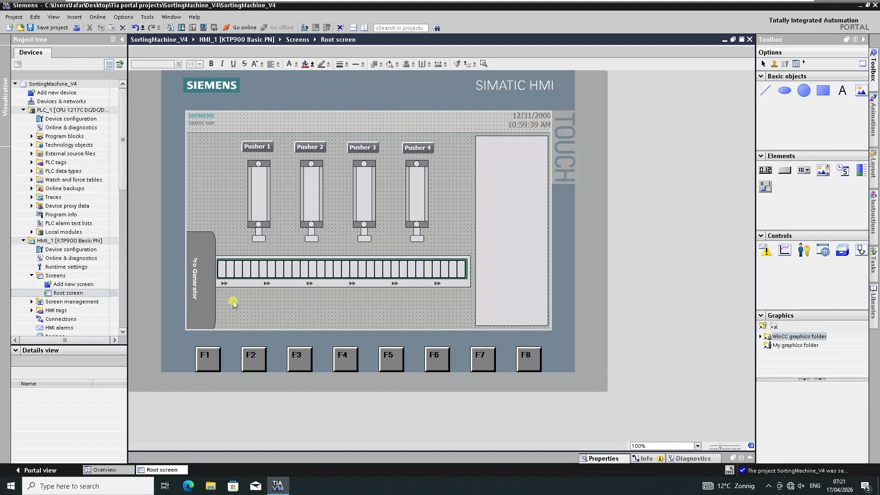
Nudge the "Pro Generator" text slightly to the right within the rounded rectangle.
click(187, 276)
click(241, 295)
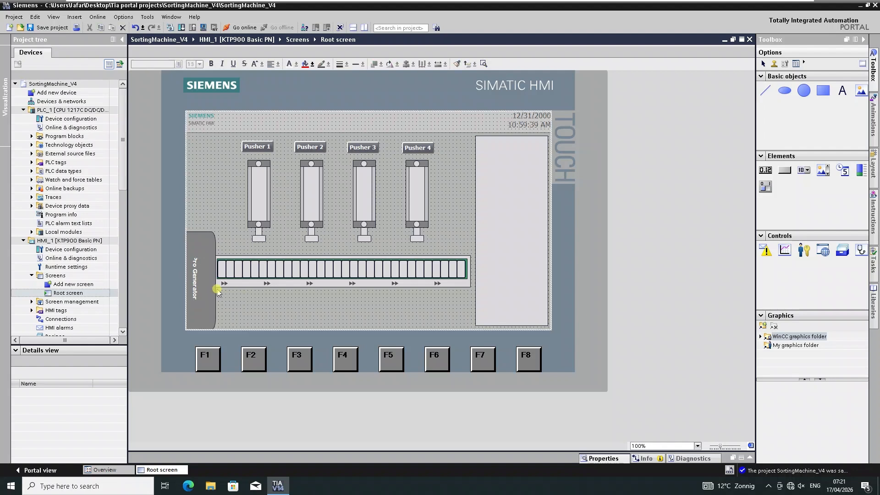
click(194, 277)
key(Right)
key(Right)
key(Right)
key(Right)
key(Right)
key(Right)
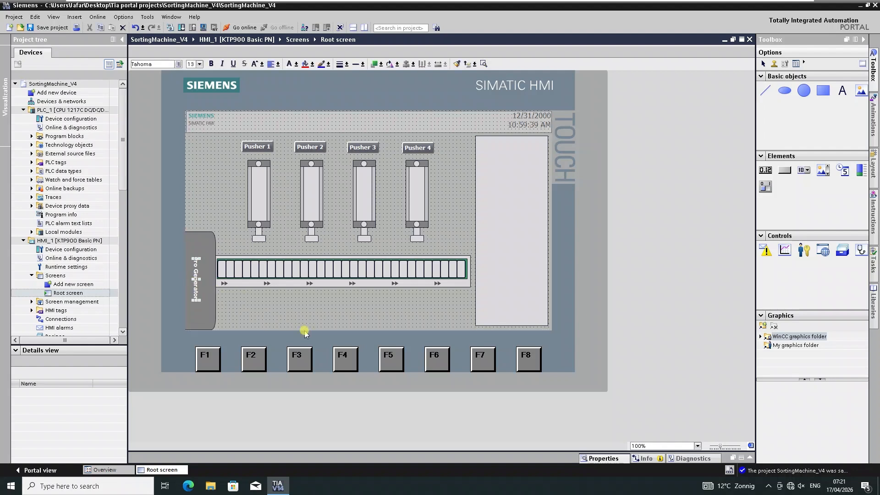
click(306, 333)
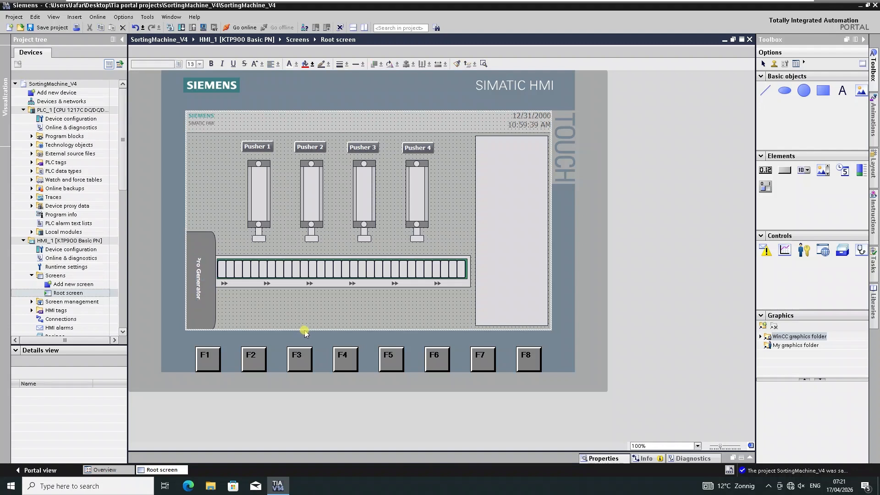
Save the project.
click(199, 281)
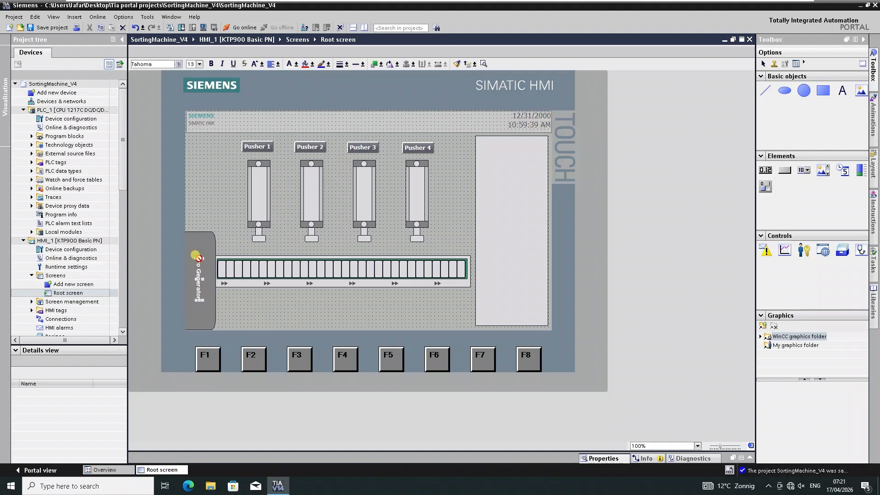
click(271, 317)
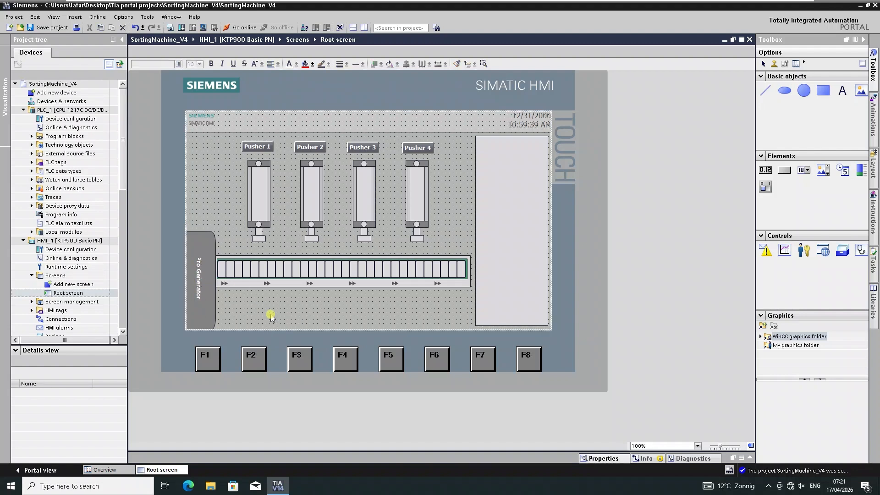
click(49, 29)
Start the PLC simulation for PLC_1, download the program to it and start all modules.
click(69, 145)
click(61, 110)
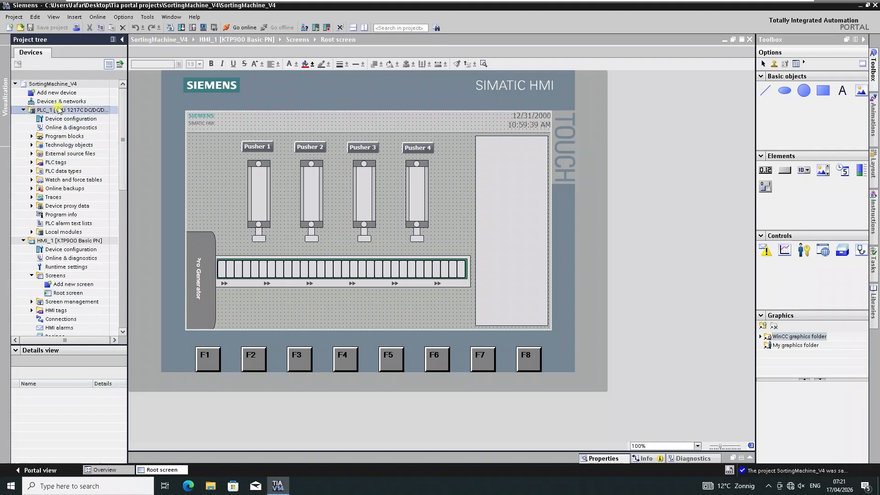
click(98, 17)
mouse_move(125, 55)
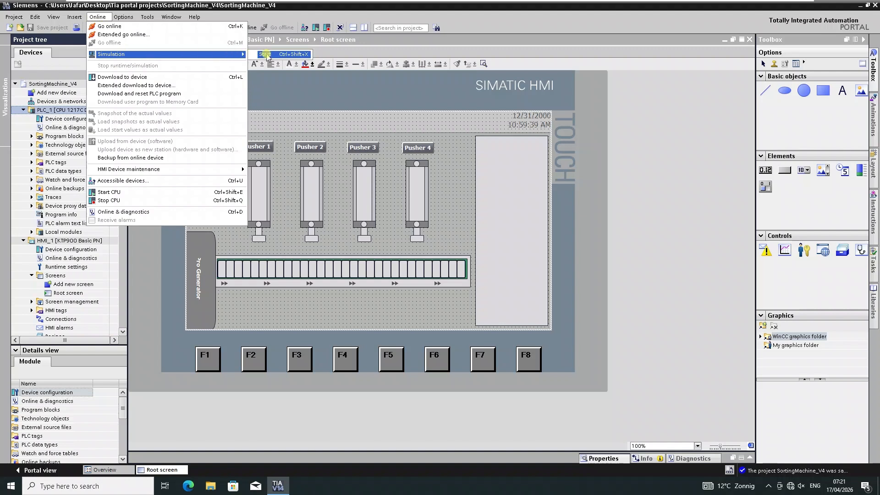
click(268, 54)
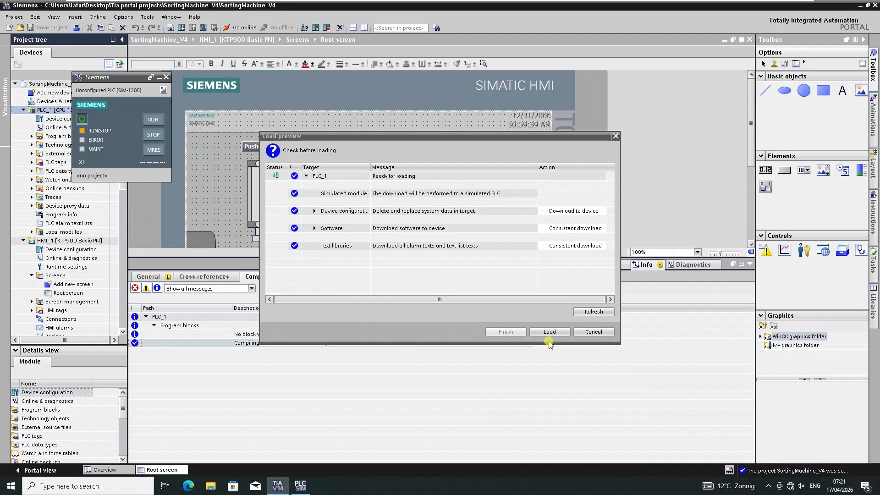
click(550, 333)
click(550, 332)
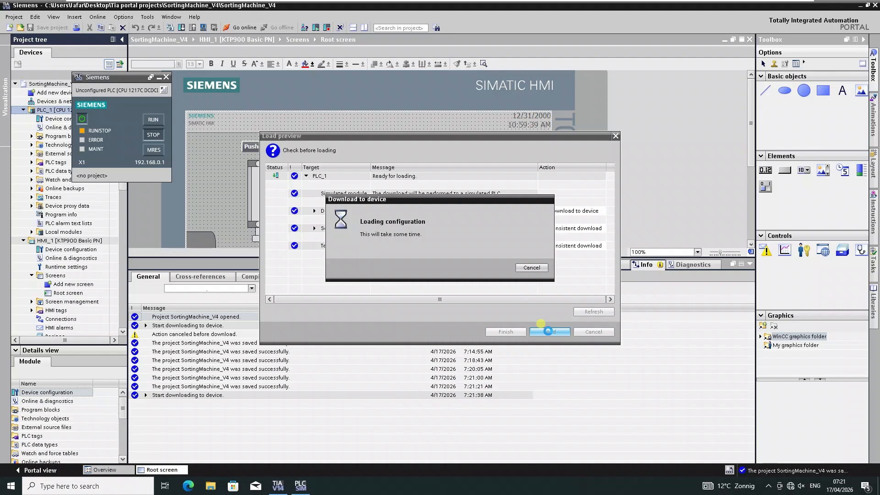
click(549, 330)
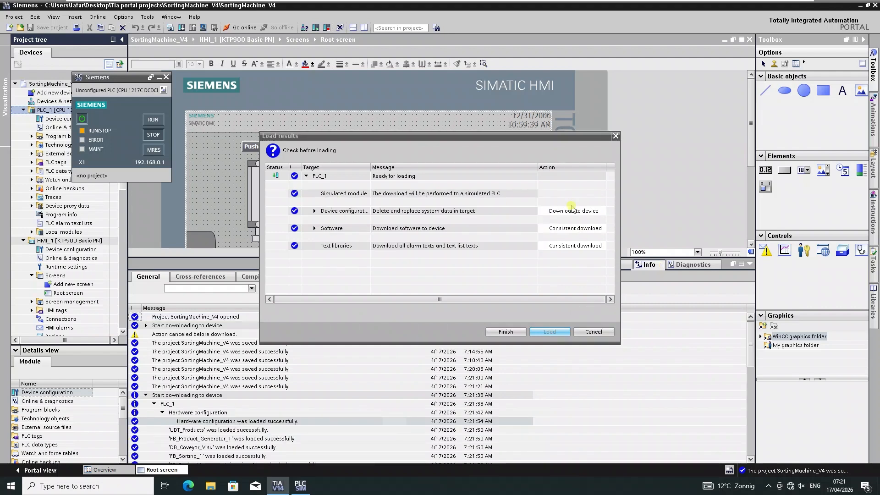
click(543, 193)
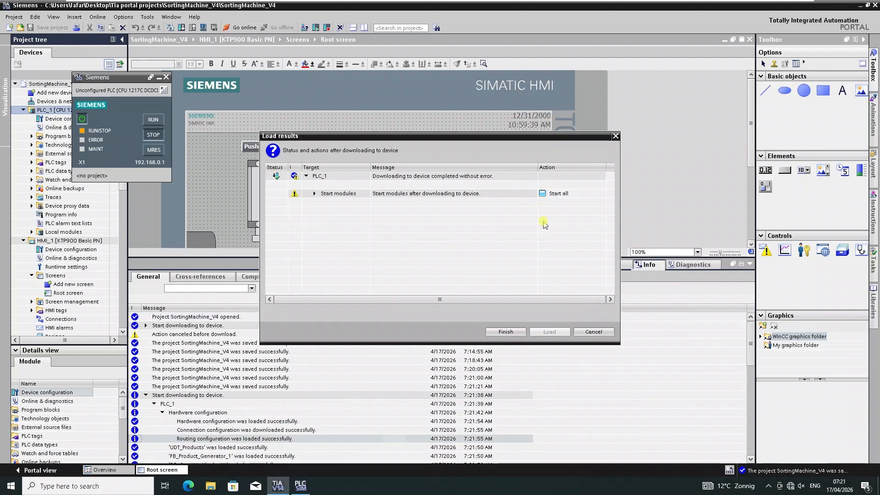
click(506, 332)
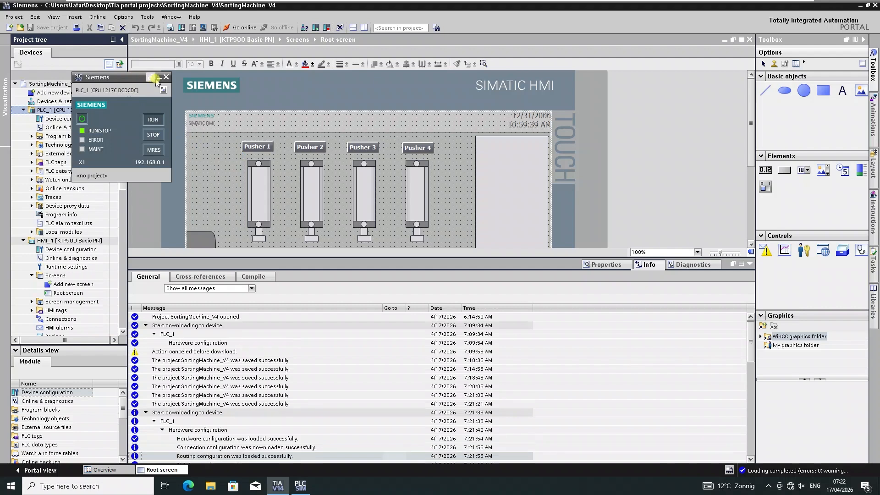
Select PLC_1 and go online with the simulated PLC.
click(750, 264)
click(52, 28)
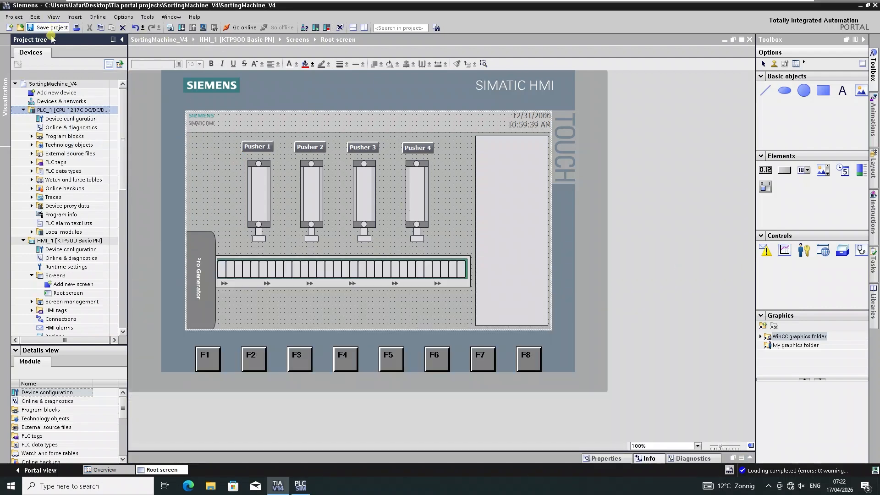
click(79, 163)
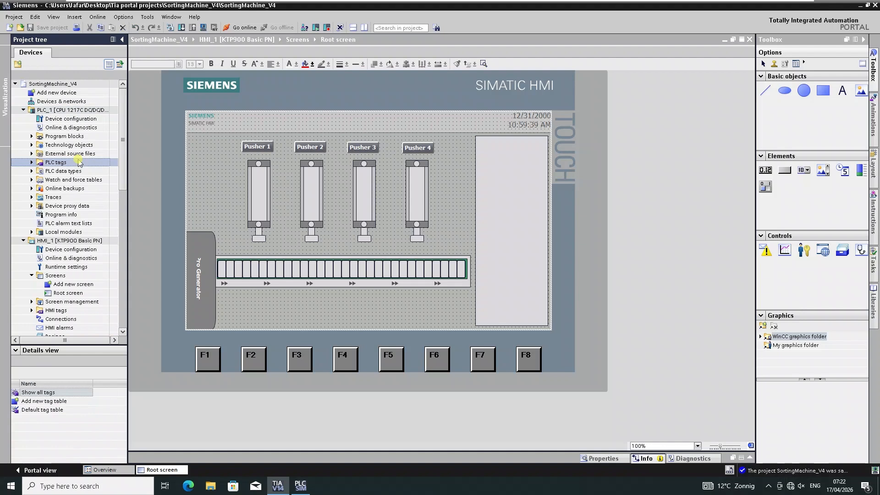
click(75, 110)
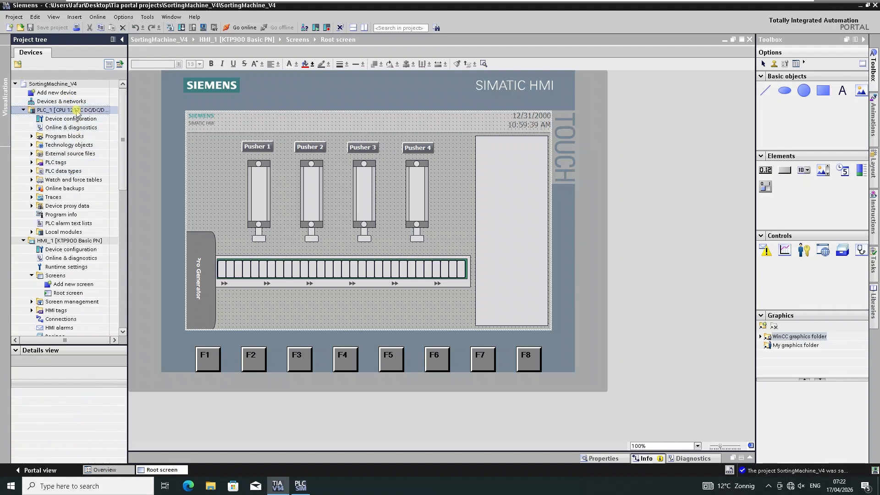
click(244, 29)
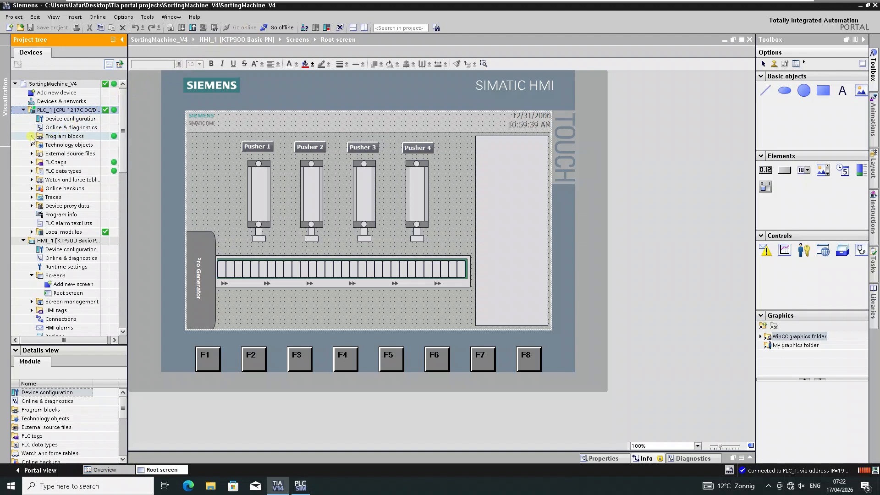
Open the Cyclic interrupt [OB30] block from the PLC program blocks and turn on monitoring.
click(31, 136)
click(65, 154)
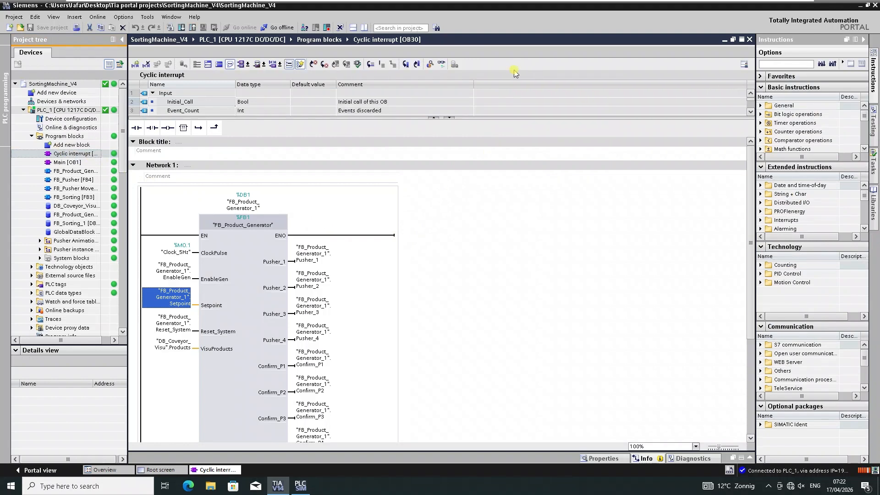
click(442, 65)
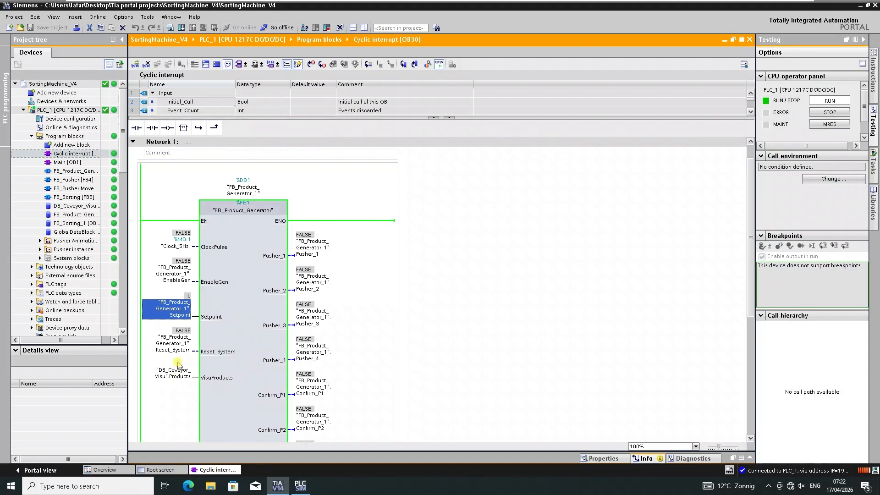
Modify the FB_Product_Generator_1 Reset_System operand to 1.
right_click(184, 344)
mouse_move(197, 183)
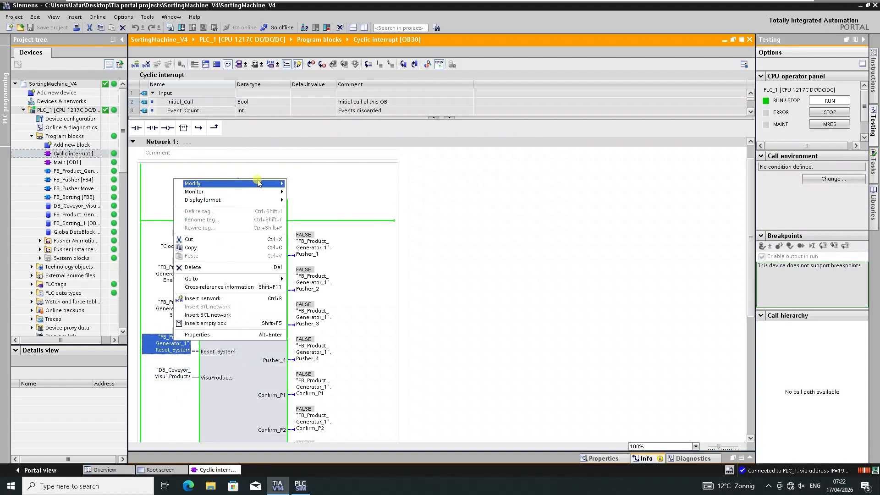
click(308, 196)
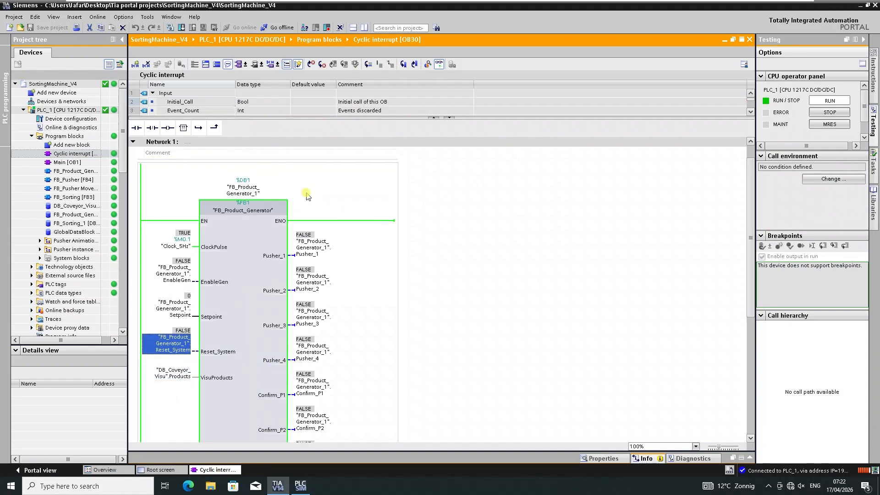
right_click(186, 342)
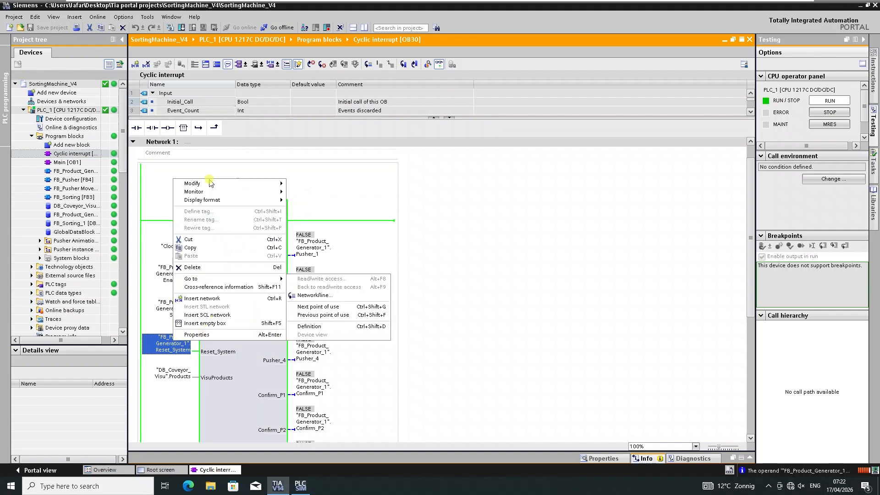
mouse_move(207, 183)
click(331, 190)
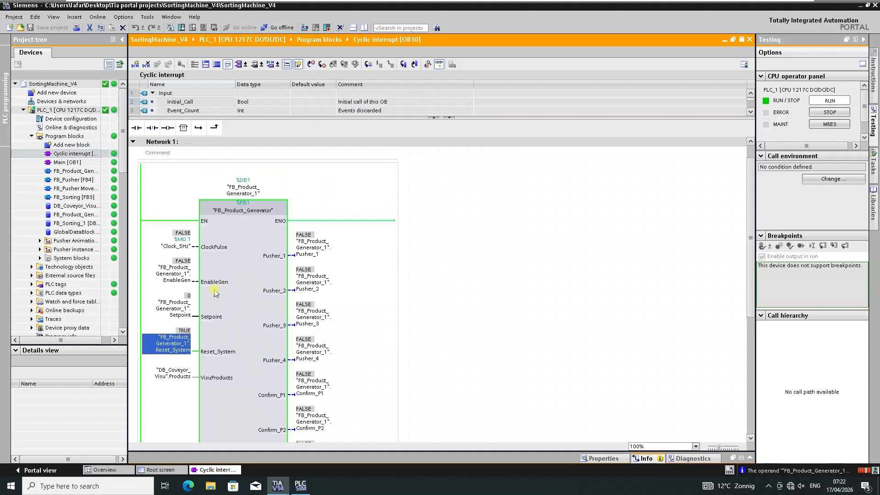
Modify the FB_Product_Generator_1 Setpoint operand to the value 32000.
click(168, 306)
right_click(168, 307)
mouse_move(261, 311)
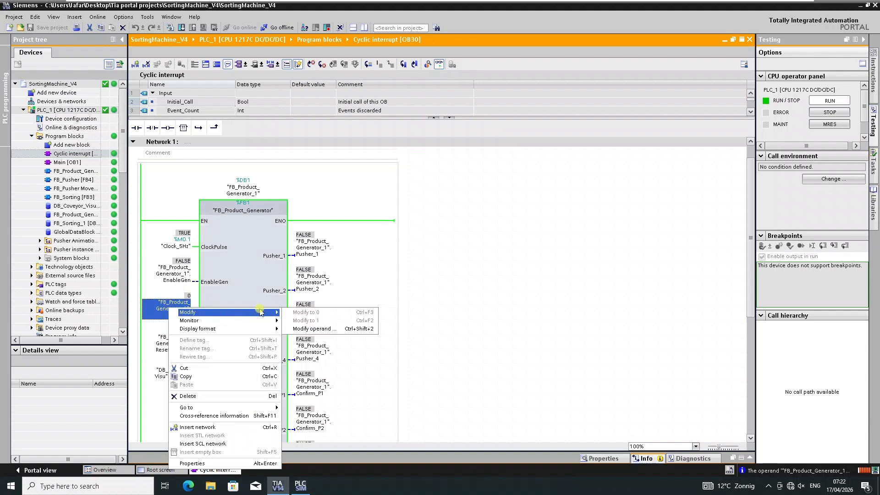
click(302, 329)
text(320)
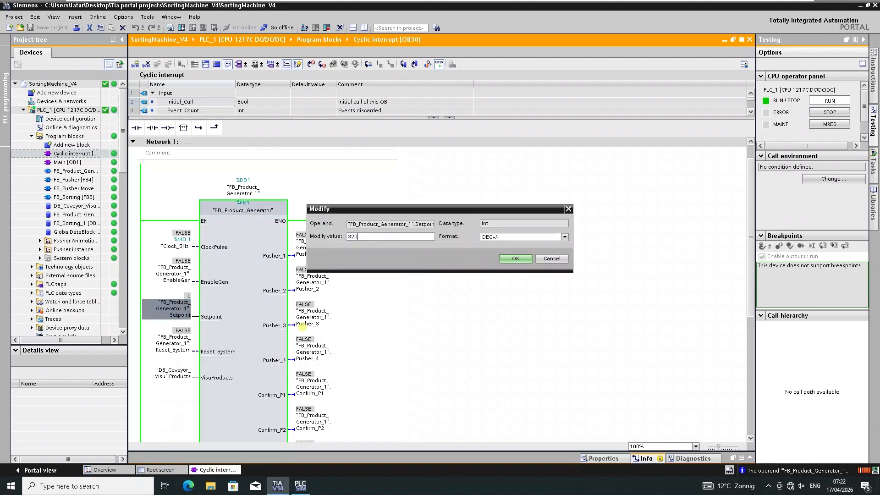
text(00)
key(Return)
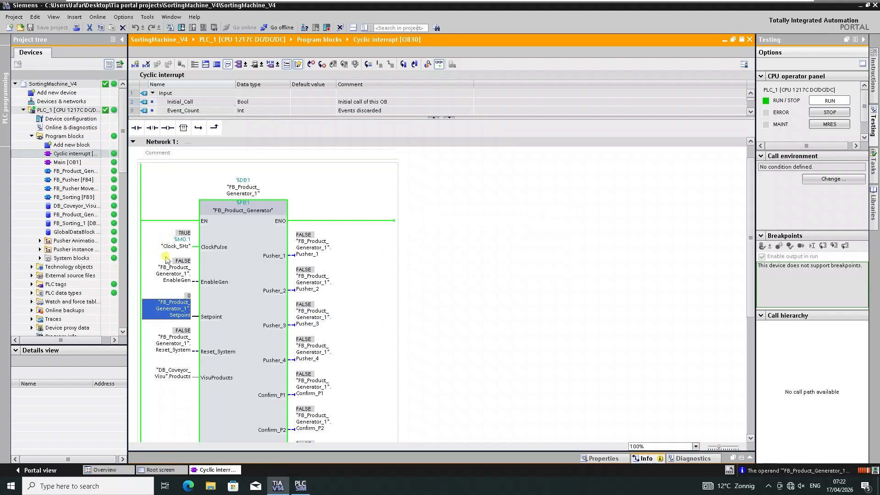
Modify the FB_Product_Generator_1 EnableGen operand to 1 and check the block's outputs.
right_click(180, 275)
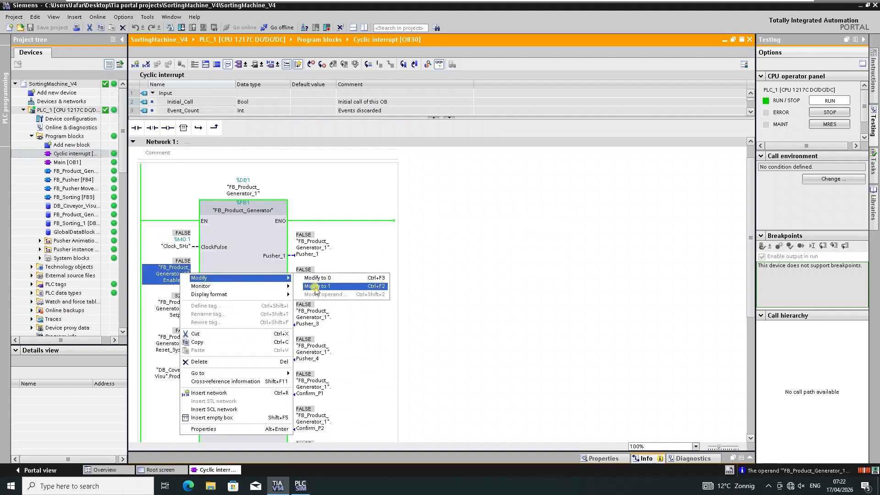
click(316, 290)
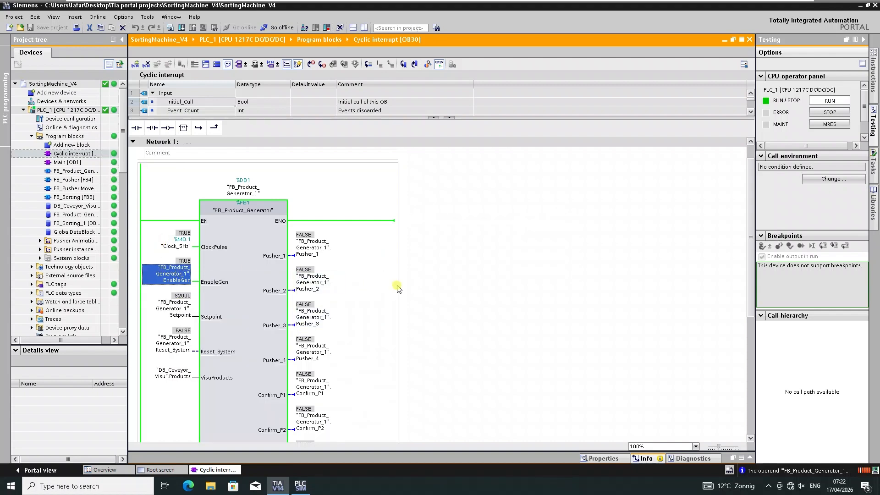
scroll(390, 291, down, 5)
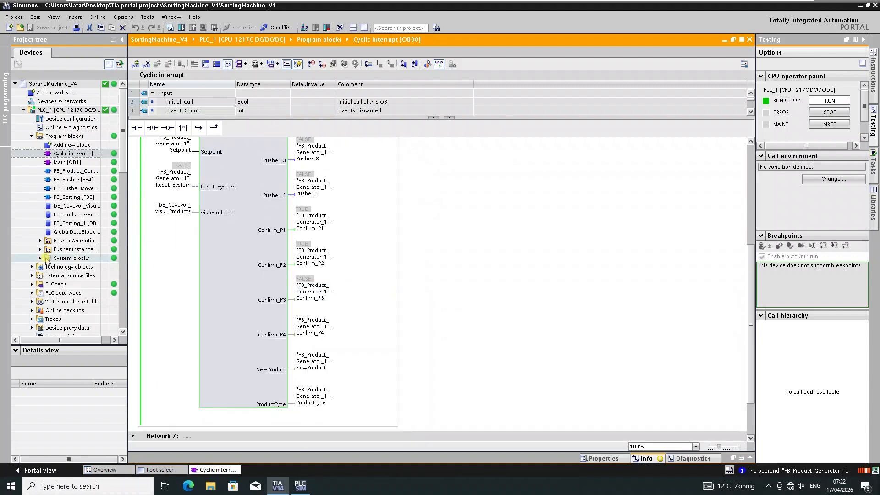
Select the HMI_1 device and start its runtime simulation.
click(71, 258)
scroll(72, 290, down, 3)
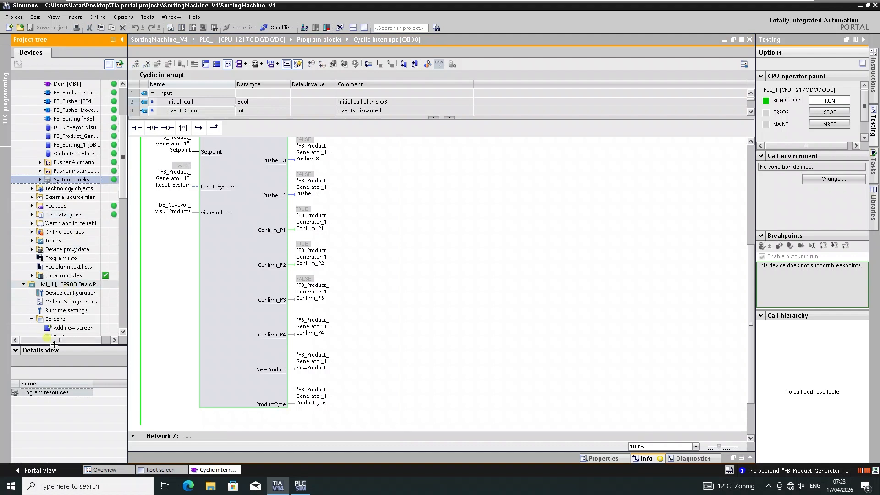
scroll(86, 293, down, 3)
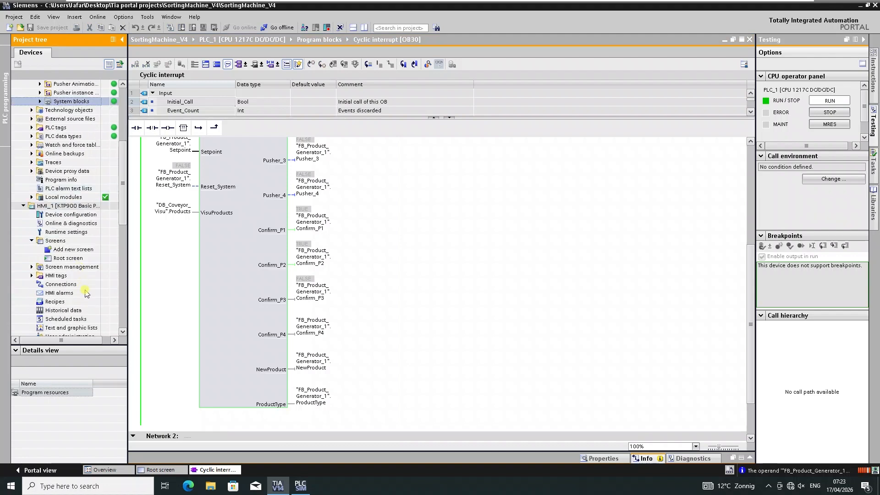
click(59, 206)
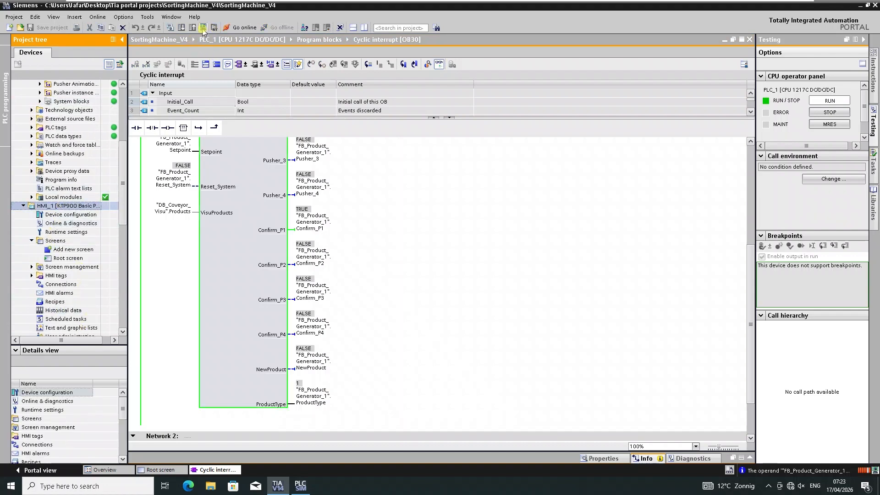
click(203, 29)
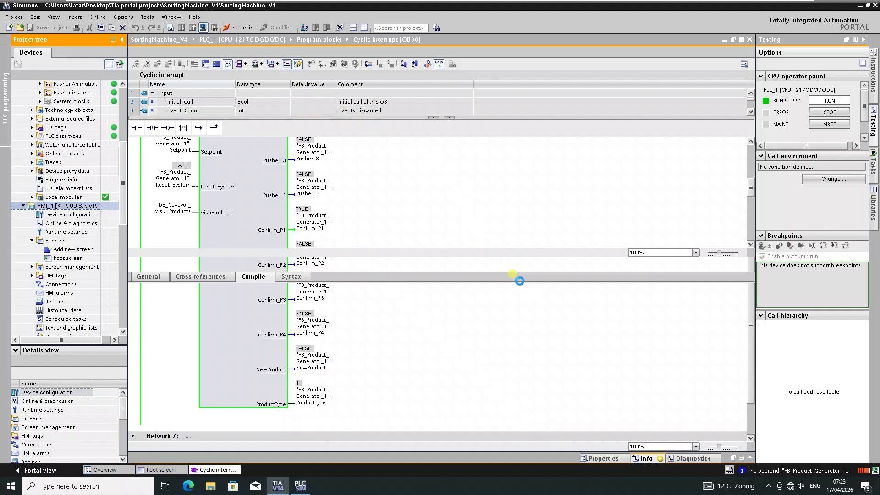
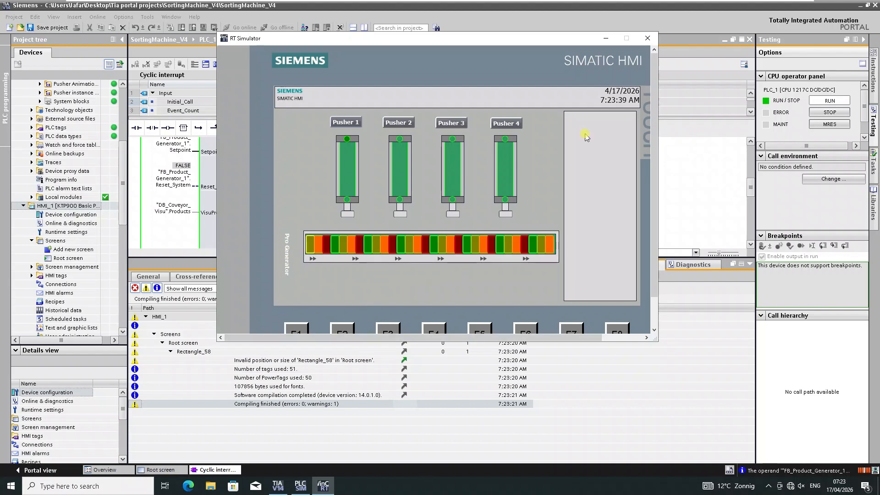
Close the runtime simulator and open the HMI Root screen for editing.
click(651, 45)
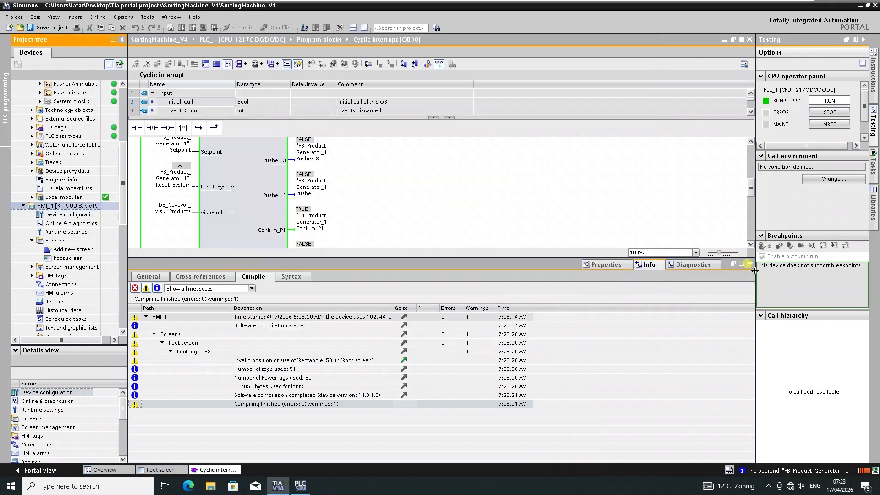
double_click(64, 258)
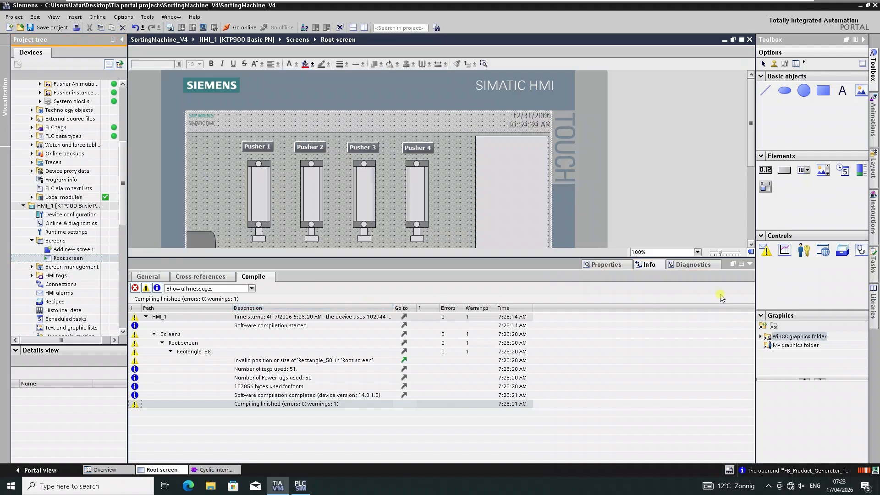
click(751, 265)
Nudge the Pro Generator element slightly to the right so it lines up with the conveyor.
click(200, 250)
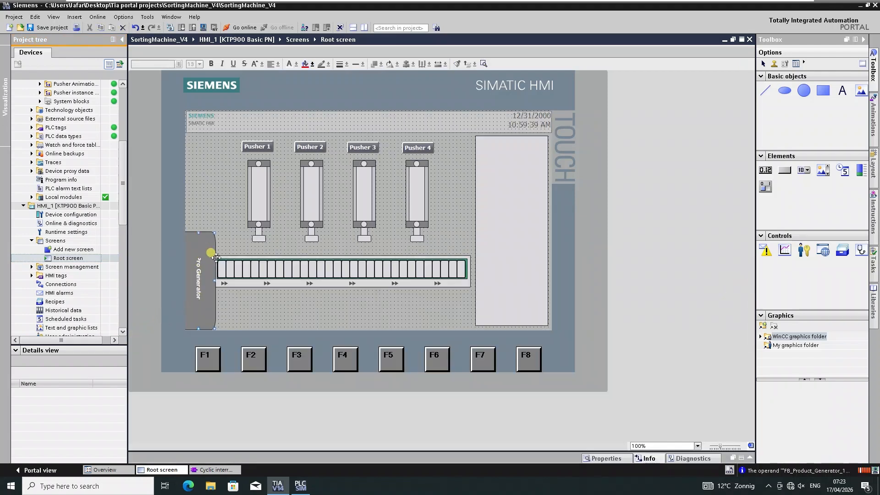
key(Right)
key(Right)
key(Right)
key(Right)
key(Right)
key(Right)
key(Right)
key(Right)
key(Right)
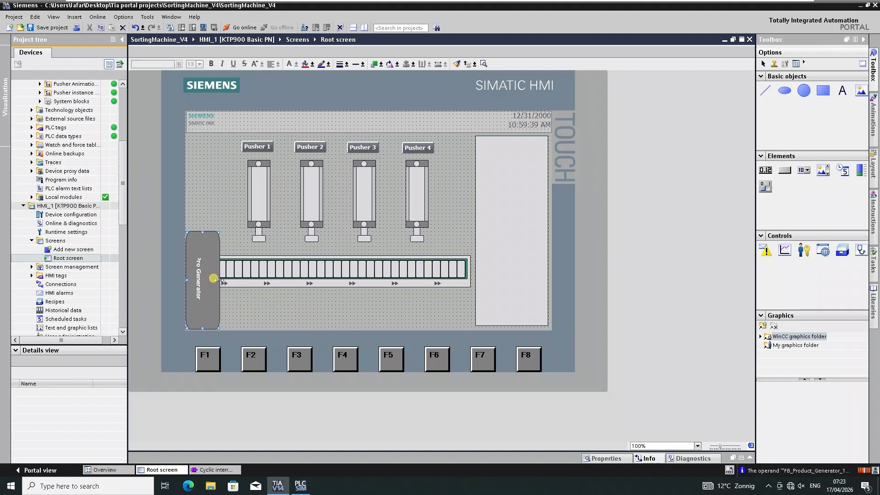
mouse_move(214, 278)
mouse_down()
mouse_move(204, 280)
mouse_move(216, 281)
mouse_up()
click(254, 306)
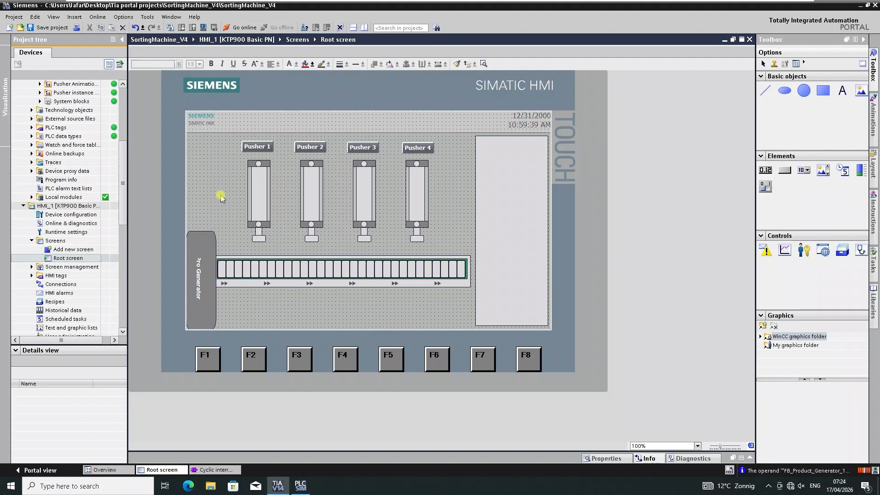
Save the project.
click(80, 250)
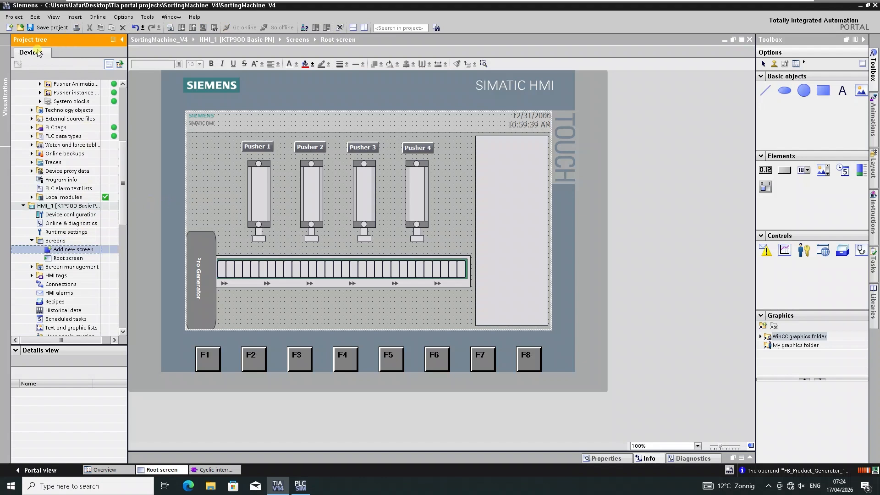
scroll(88, 115, up, 6)
click(45, 28)
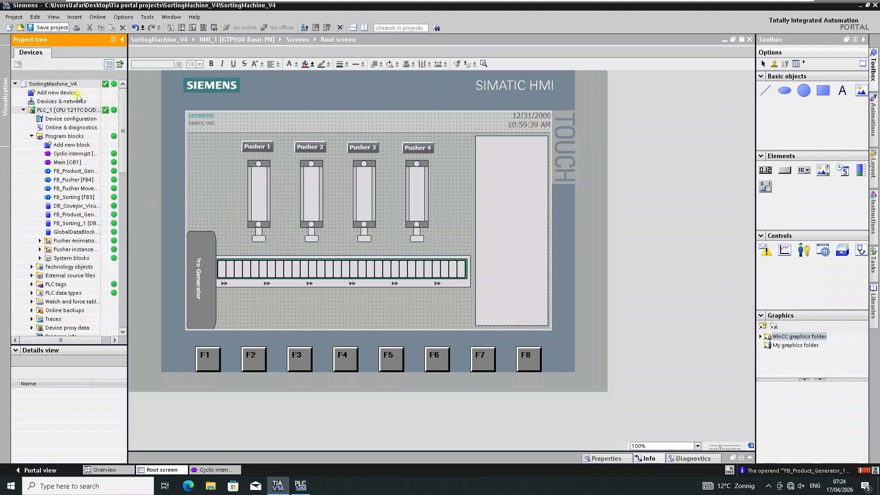
Open the HMI_1 Default tag table from the HMI tags folder.
click(68, 111)
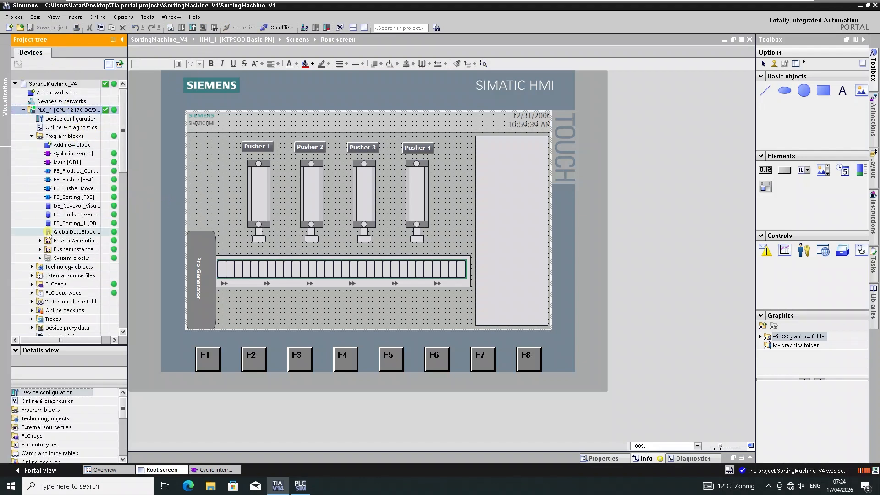
click(73, 232)
scroll(60, 229, down, 9)
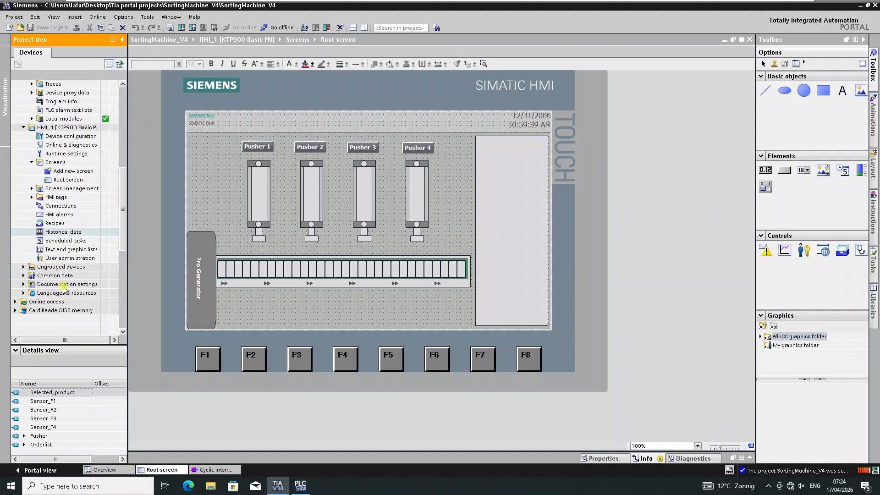
click(32, 197)
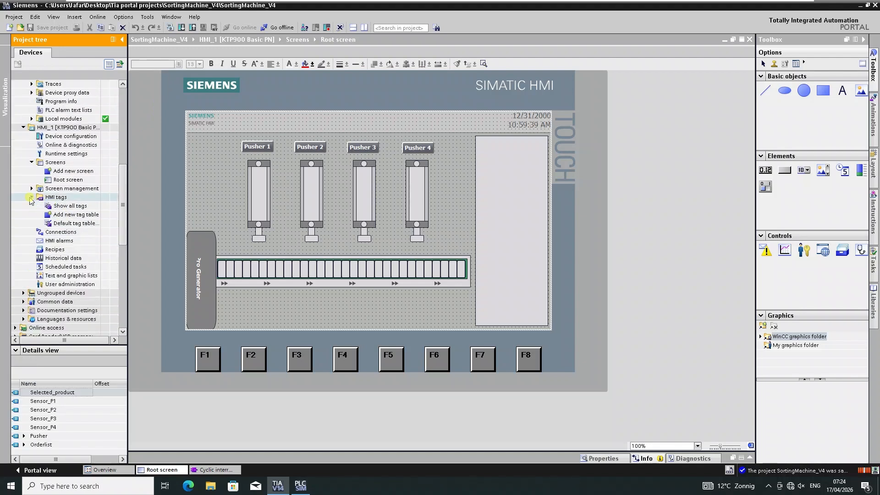
double_click(71, 223)
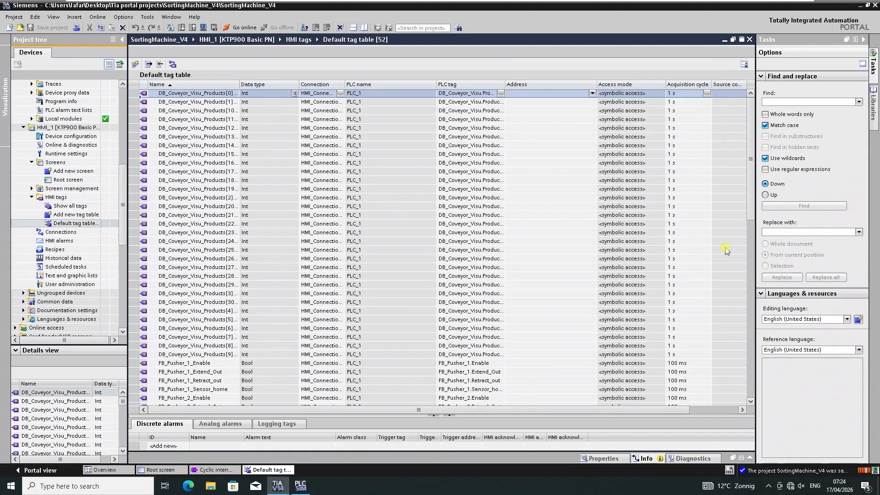
Set the acquisition cycle of all DB_Coveyor_Visu_Products tags to 100 ms, overwriting the tag attributes.
click(690, 364)
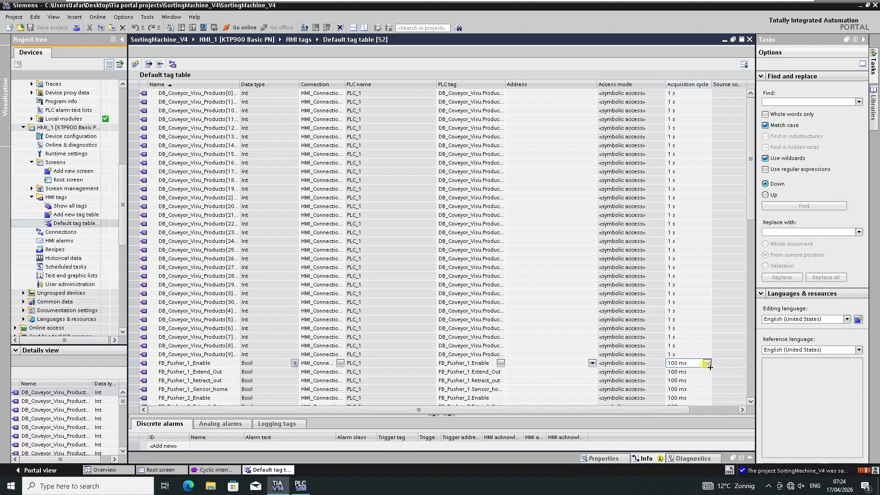
click(699, 94)
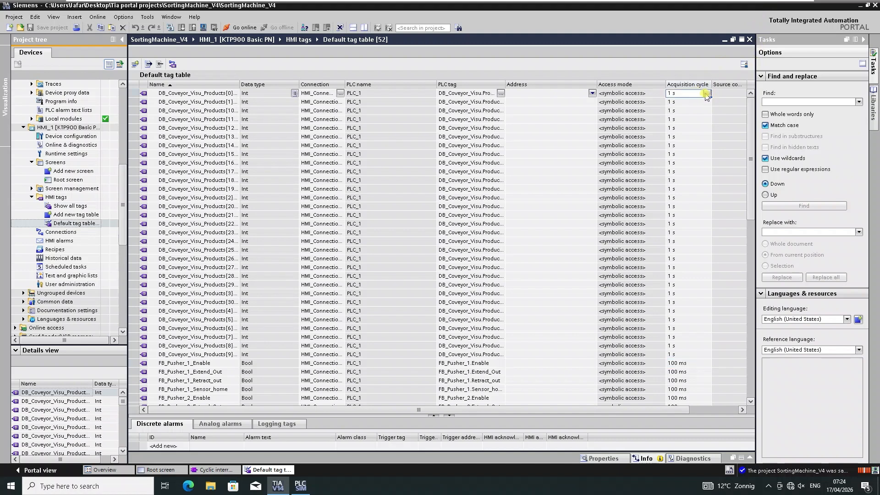
click(707, 93)
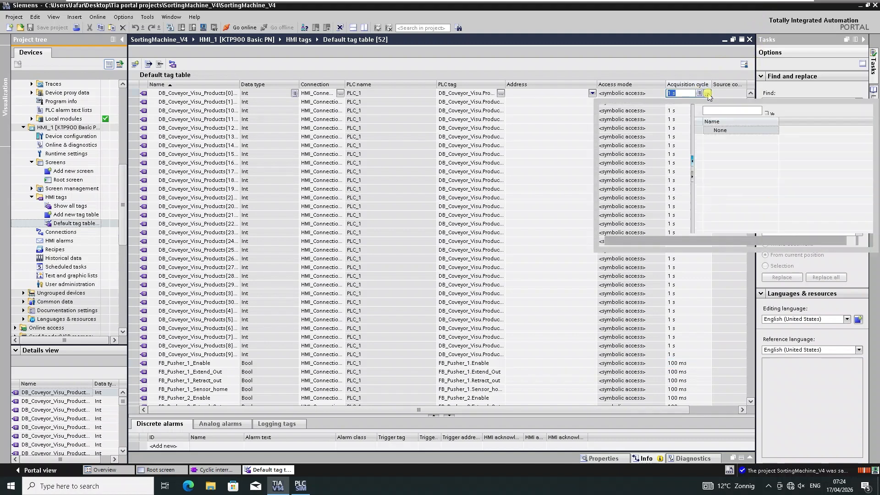
click(718, 141)
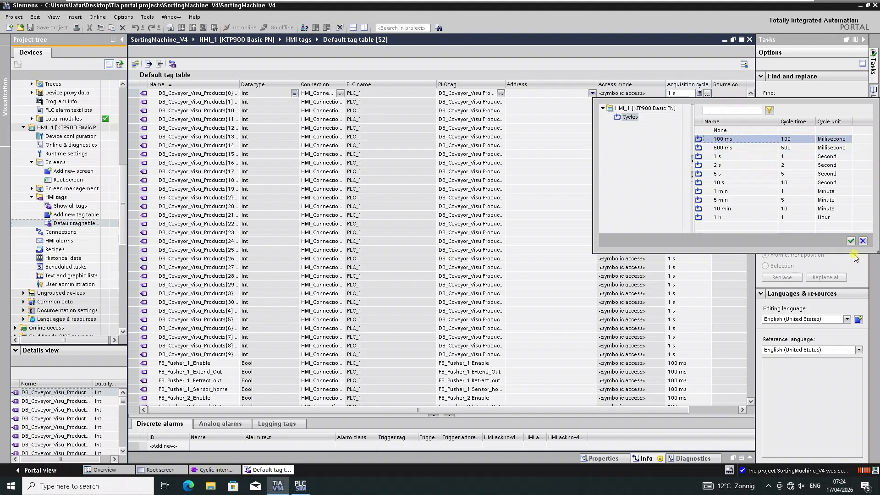
click(849, 240)
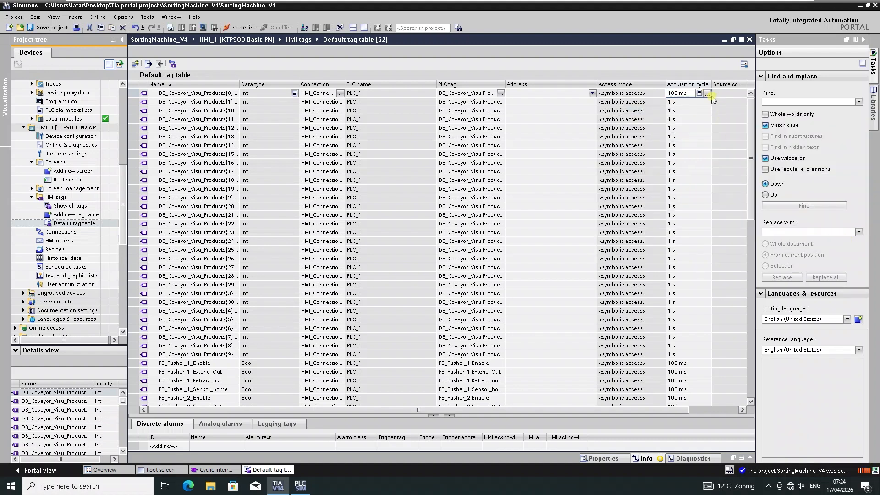
drag(693, 164, 701, 359)
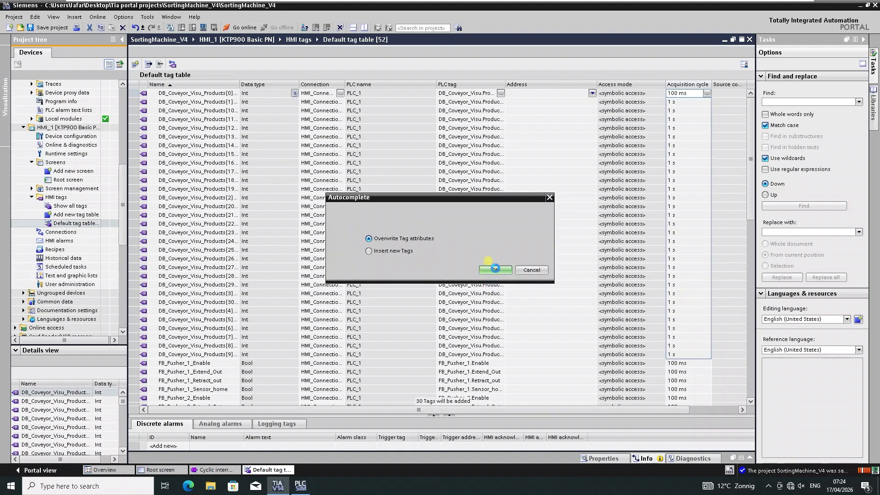
click(494, 270)
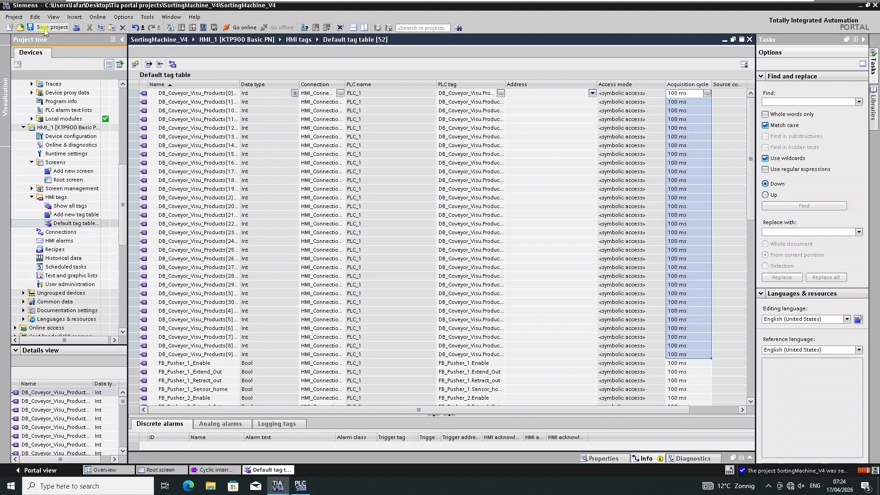
Save the project, then compile and start the HMI_1 runtime simulation.
click(44, 28)
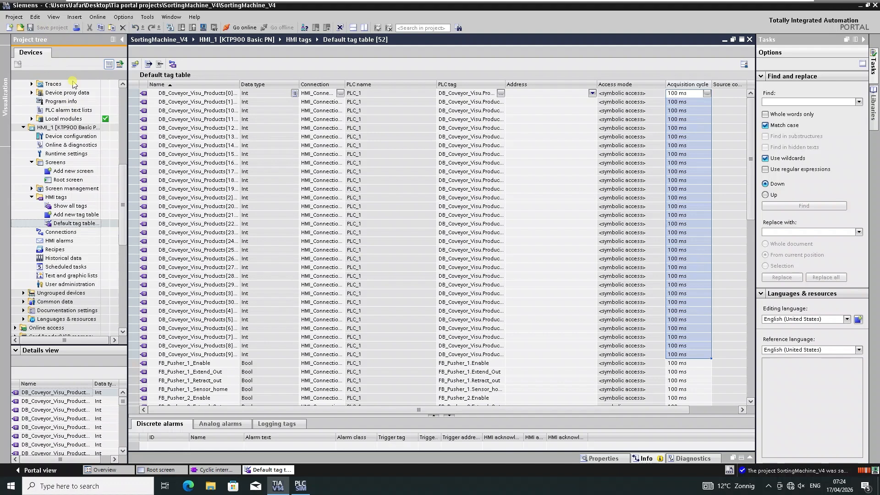
click(52, 128)
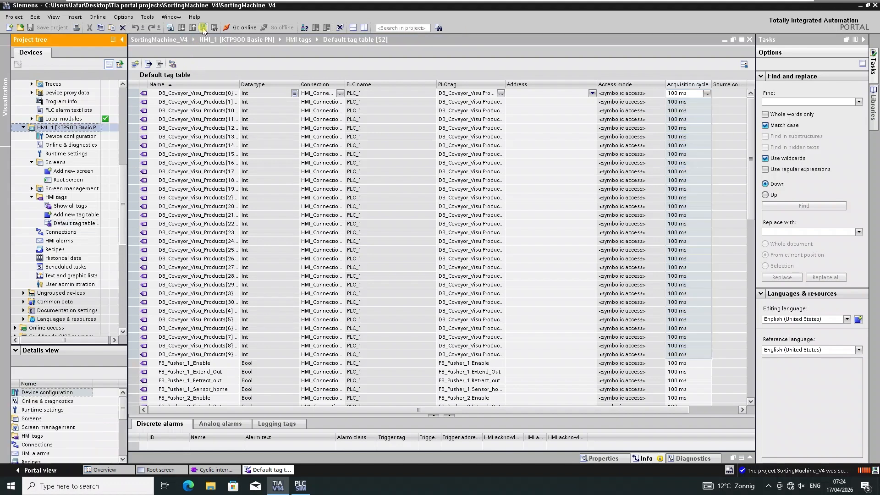
click(203, 28)
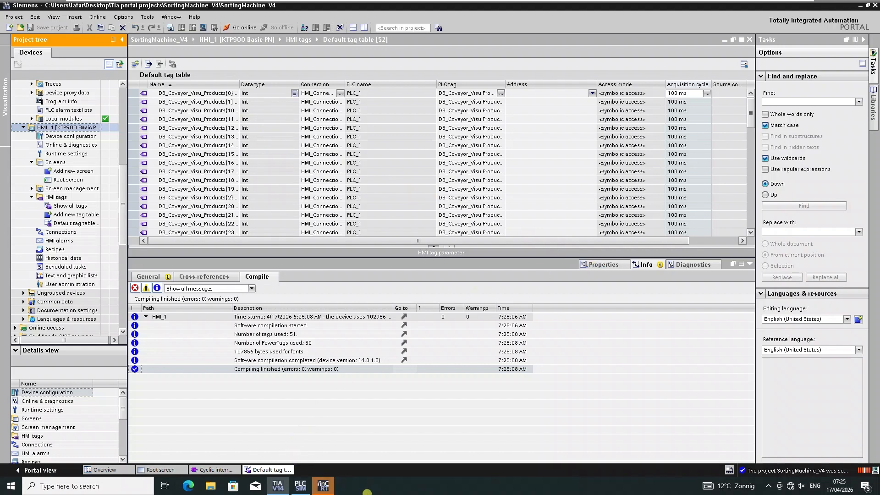
click(321, 486)
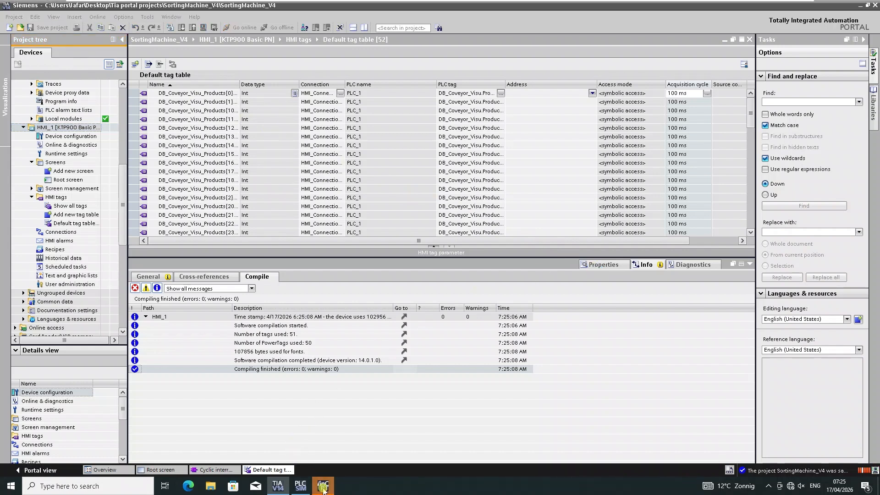
click(363, 331)
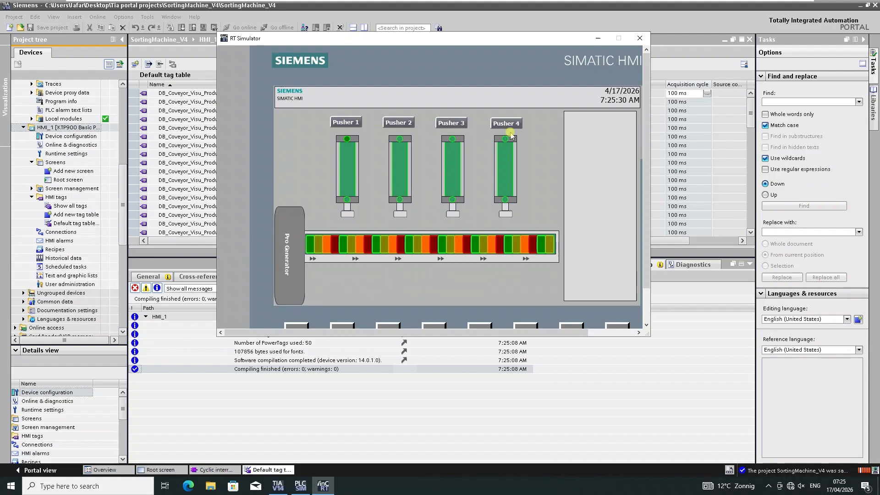
Open the PLC's Main [OB1] block and switch on block monitoring.
click(69, 145)
scroll(77, 186, up, 9)
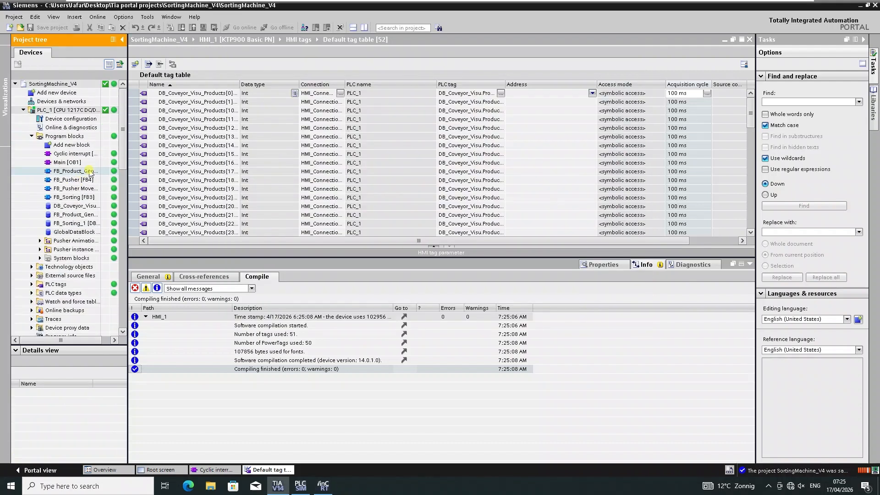
click(69, 163)
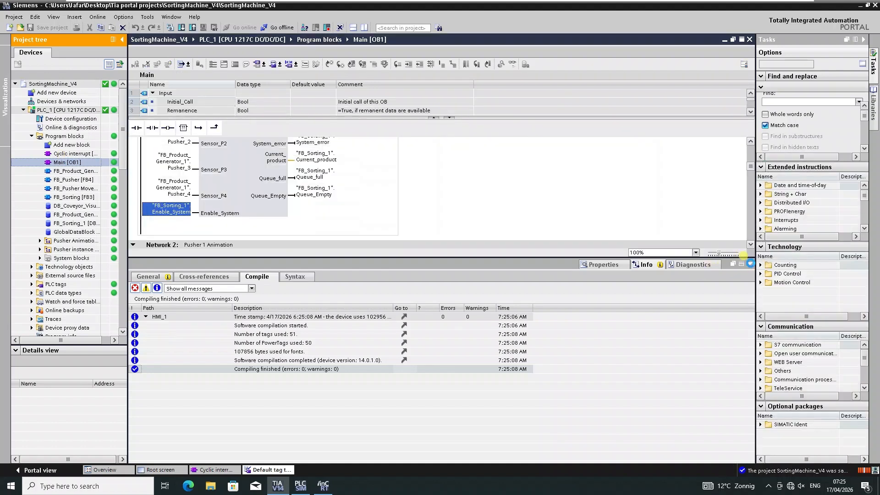
click(751, 266)
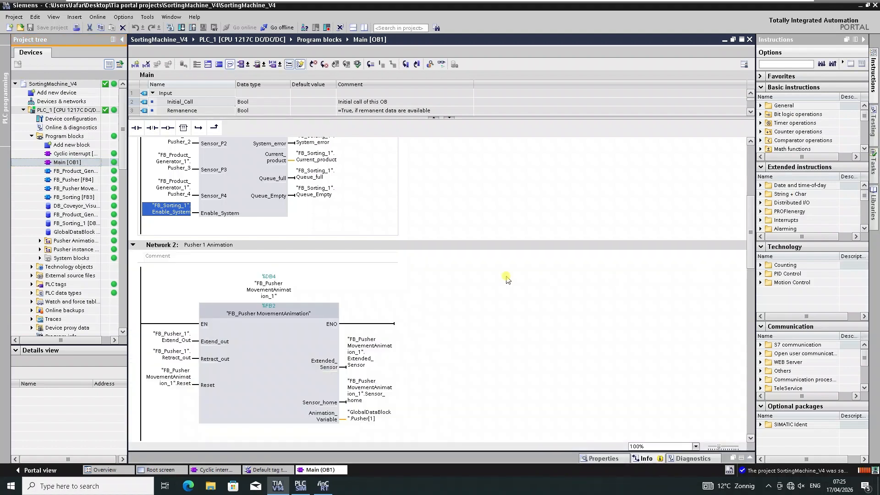
scroll(394, 276, up, 5)
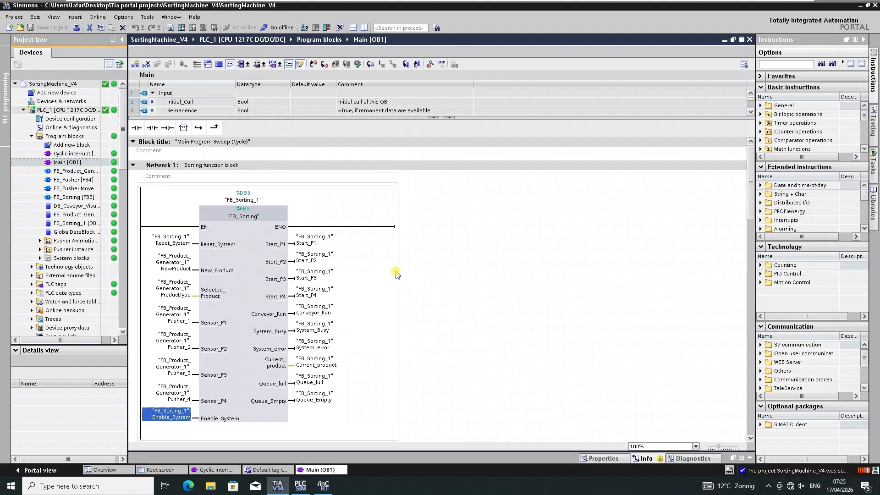
click(441, 64)
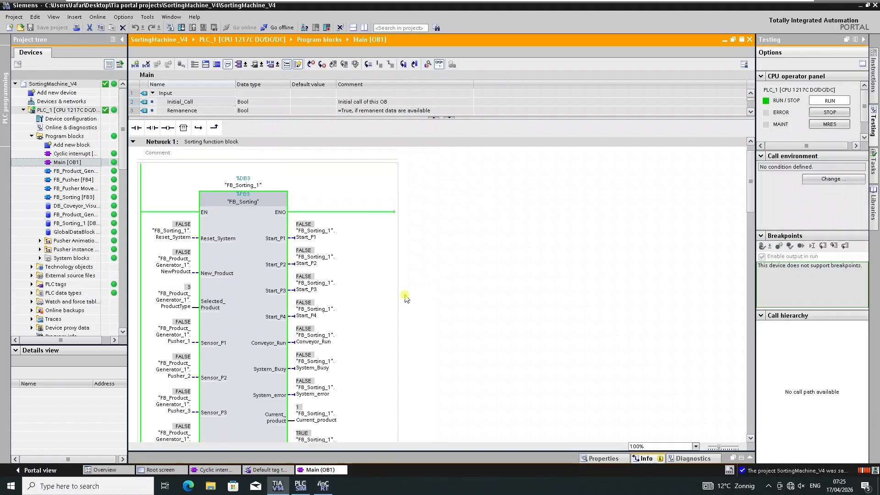
Modify the FB_Sorting_1 Enable_System operand to 1.
scroll(209, 343, down, 3)
click(165, 302)
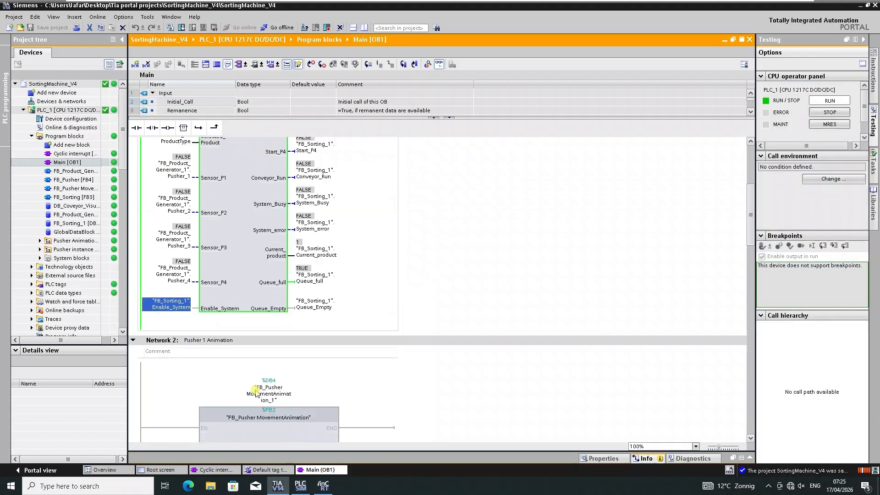
right_click(167, 303)
mouse_move(267, 307)
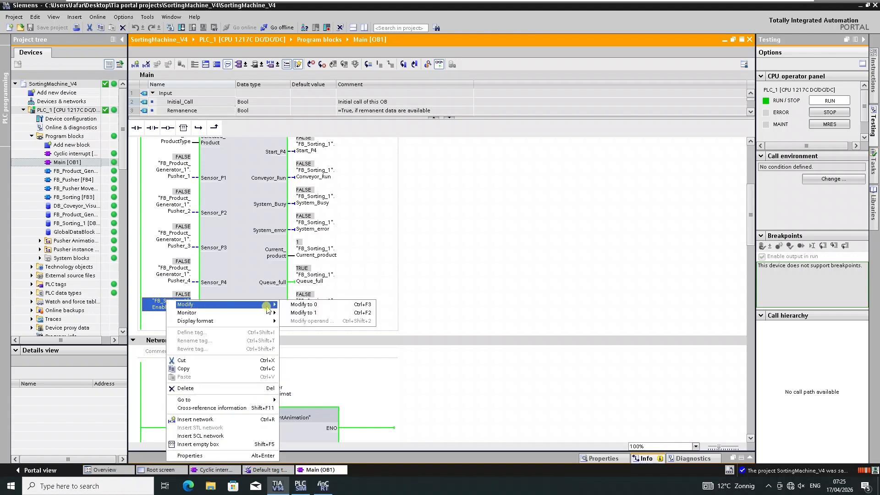
click(305, 314)
In the RT Simulator, press the Pusher 2 and Pusher 4 buttons and enlarge the simulator window.
mouse_move(324, 488)
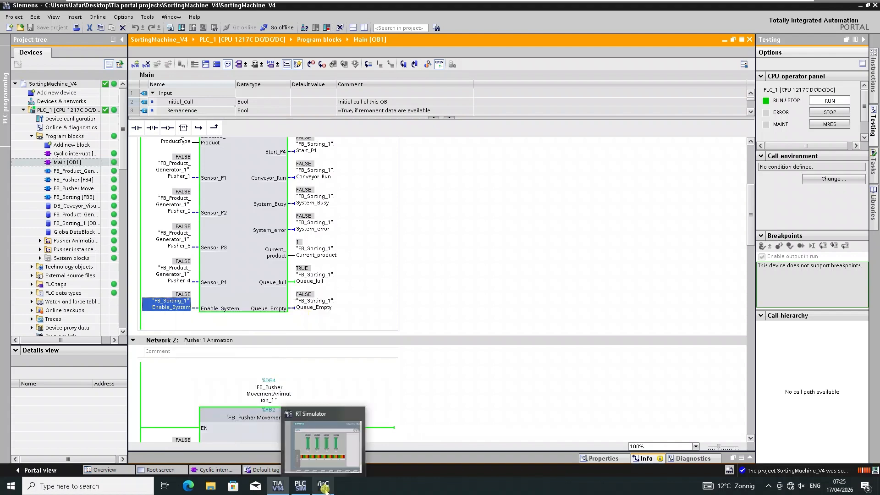
click(323, 448)
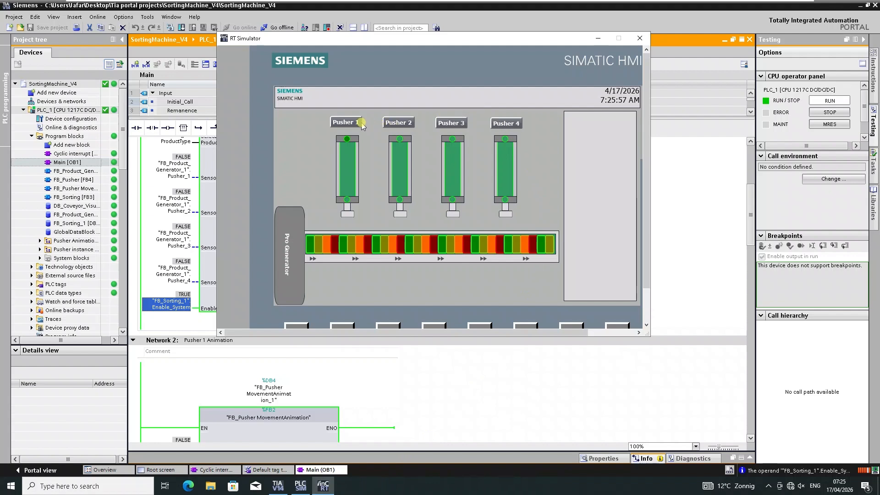
click(402, 124)
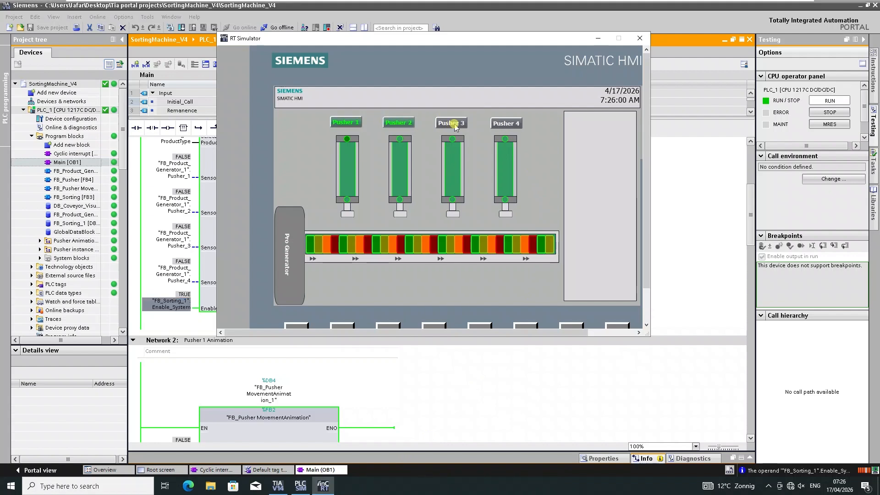
click(506, 124)
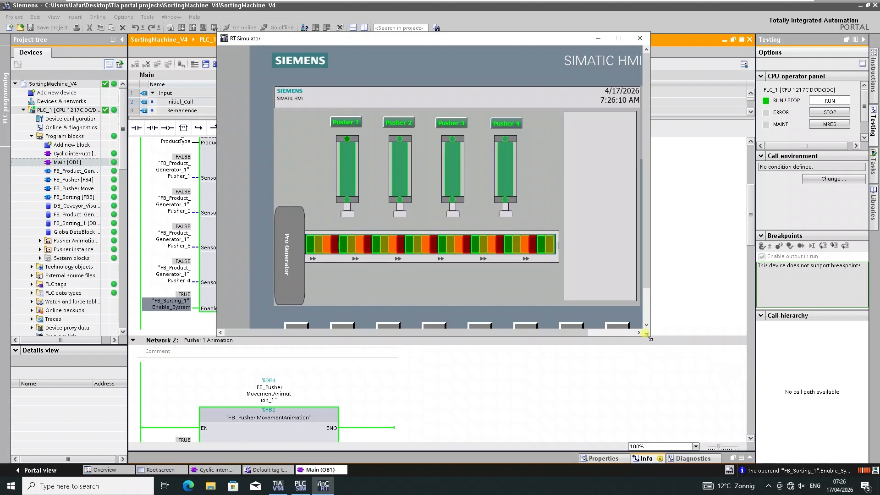
drag(649, 335, 678, 371)
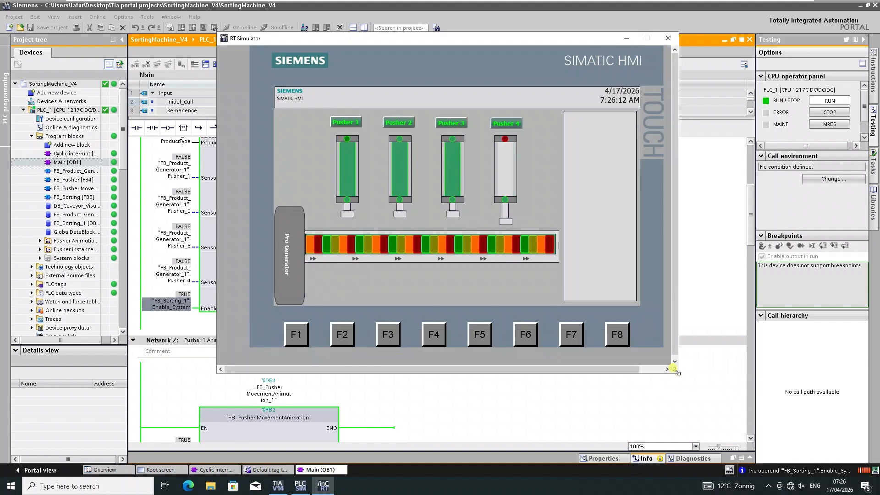